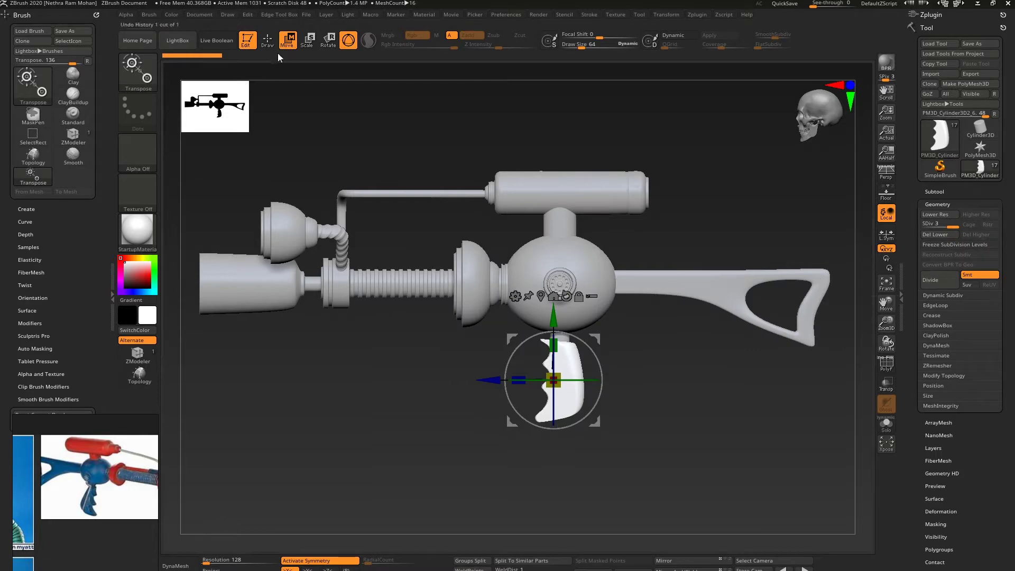
- Turn on the polyframe display for the pistol grip in Draw mode and bring up its place in the subtool list
click(267, 41)
mouse_move(523, 380)
mouse_down()
mouse_move(594, 378)
mouse_move(607, 394)
mouse_move(593, 374)
mouse_up()
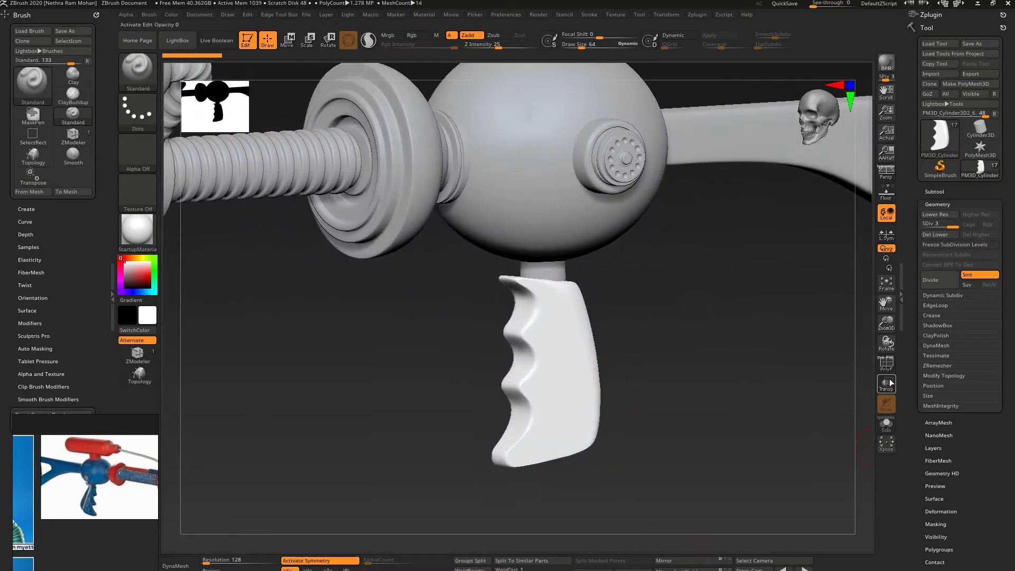
click(889, 365)
drag(711, 324, 674, 325)
alt+drag(675, 325, 703, 310)
click(935, 192)
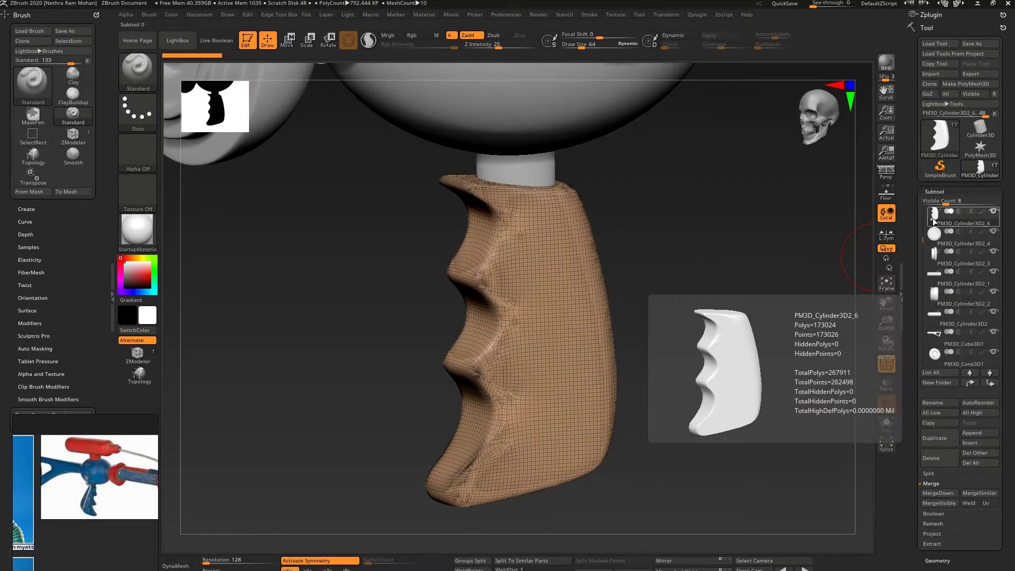
drag(922, 240, 918, 216)
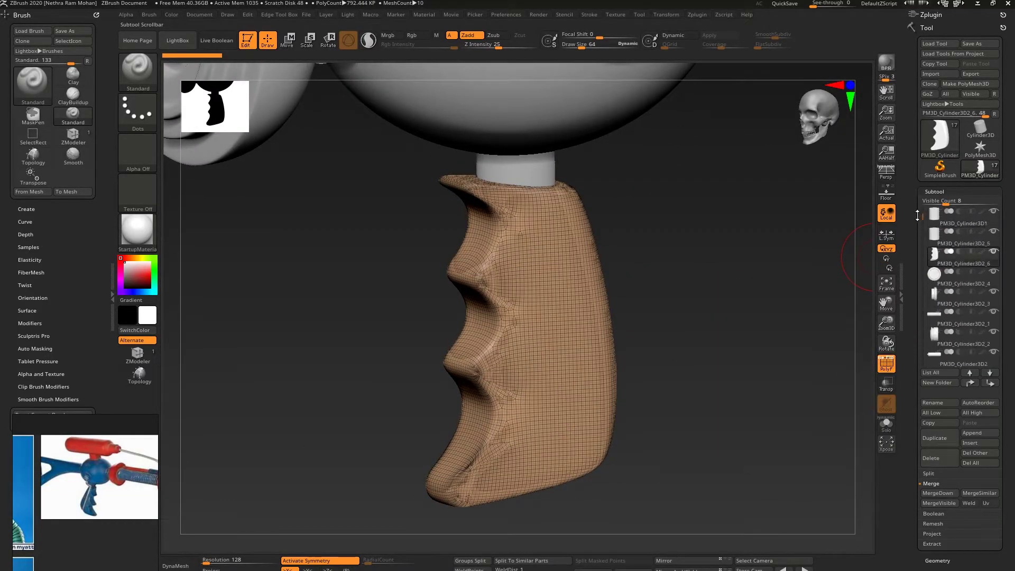
drag(711, 274, 669, 204)
- Drop the pistol grip to its lowest subdivision level and delete the higher levels
click(938, 560)
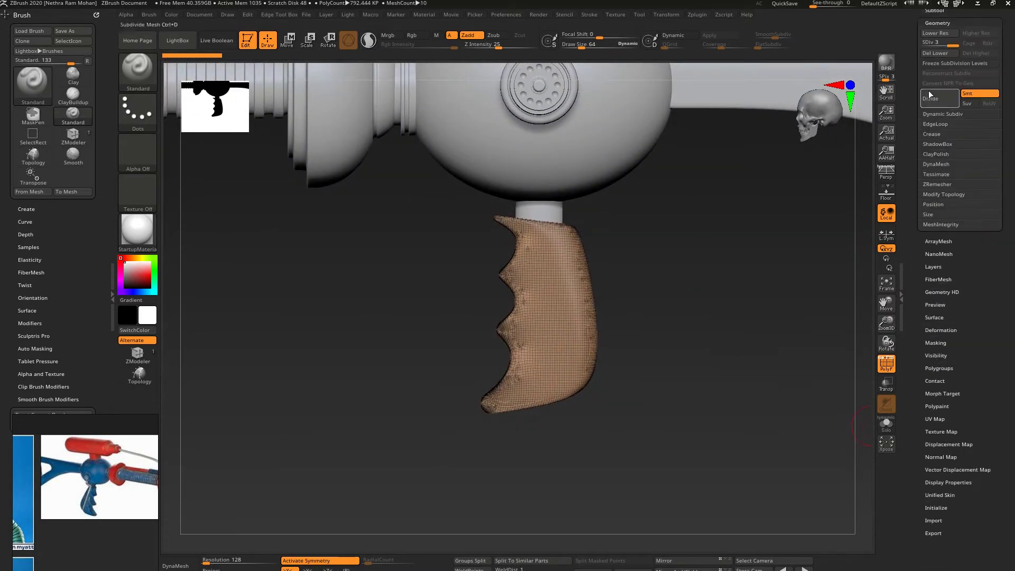
click(946, 53)
mouse_move(646, 267)
mouse_down()
mouse_move(722, 290)
mouse_move(840, 208)
mouse_up()
click(927, 43)
drag(761, 243, 723, 303)
click(977, 53)
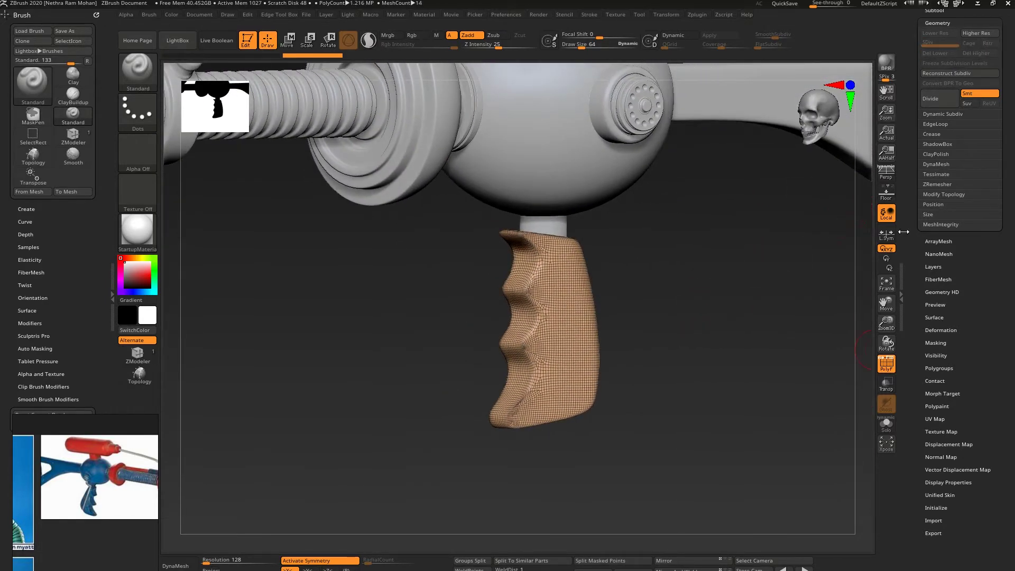
- Reduce the pistol grip's mesh density by running ZRemesher repeatedly with the Half polygon target
click(937, 184)
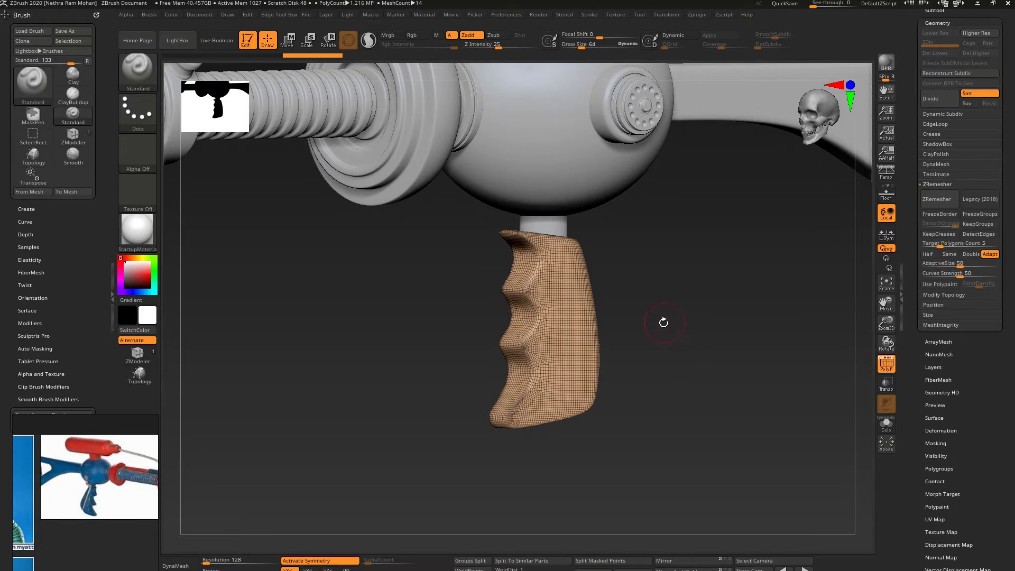
key(1)
click(645, 337)
key(ctrl+w)
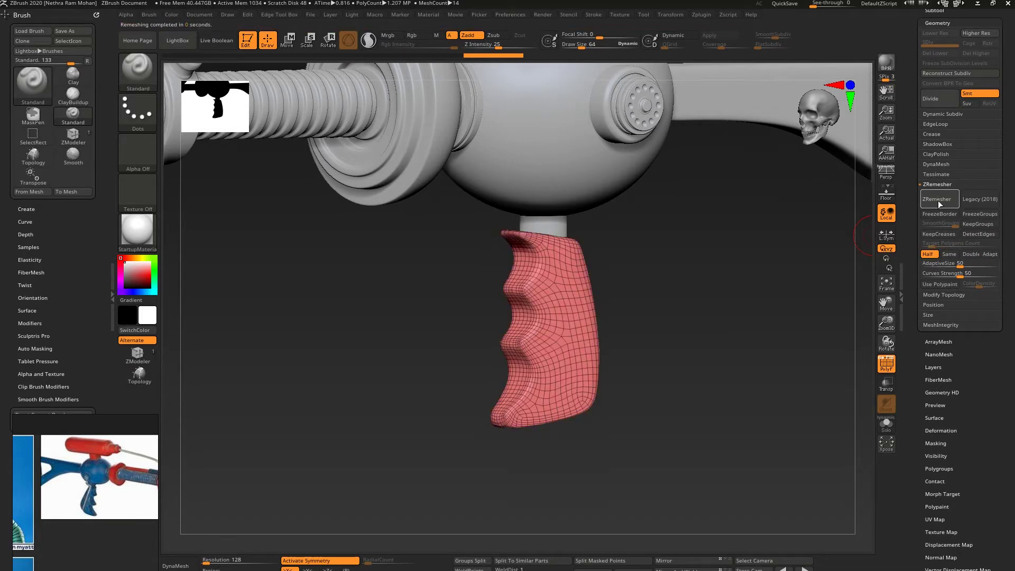
click(939, 201)
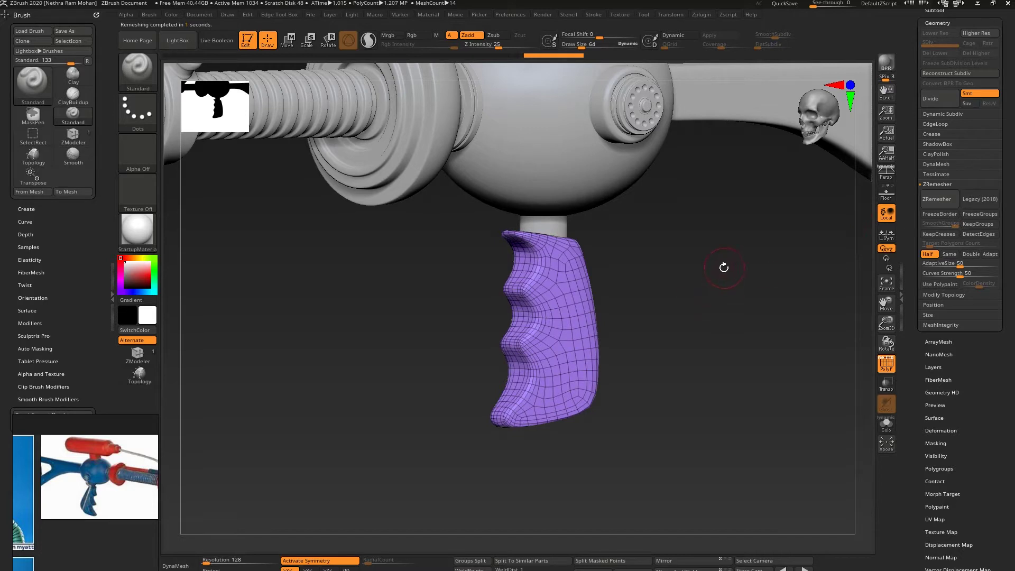
- Try bending the pistol grip with a gizmo deformer
shift+drag(724, 267, 673, 290)
key(w)
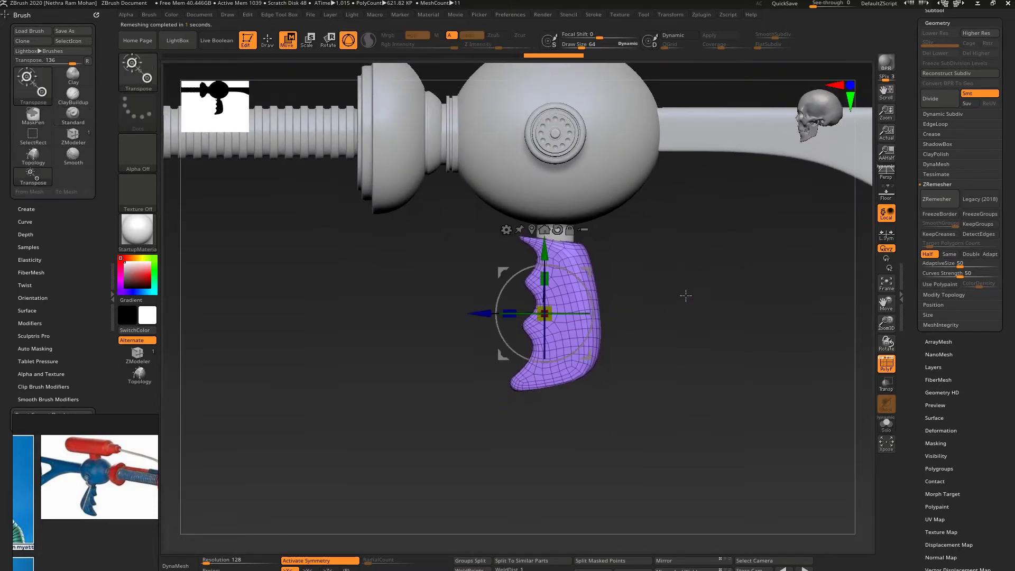
click(507, 231)
click(546, 261)
ctrl+drag(458, 444, 635, 349)
- Skew the pistol grip with the Skew deformer by about -0.347 so its lower end leans toward the stock
click(513, 231)
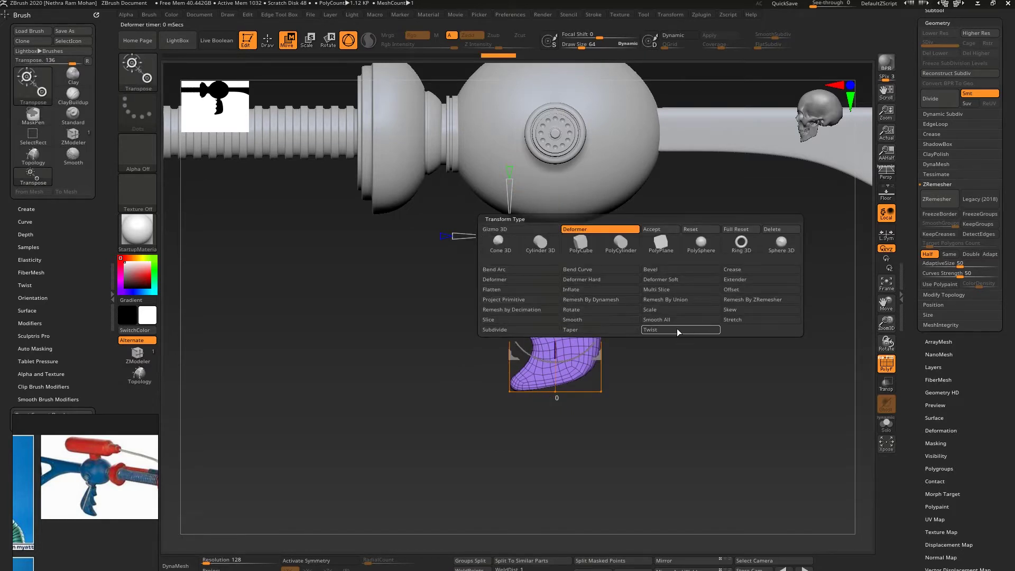
click(730, 309)
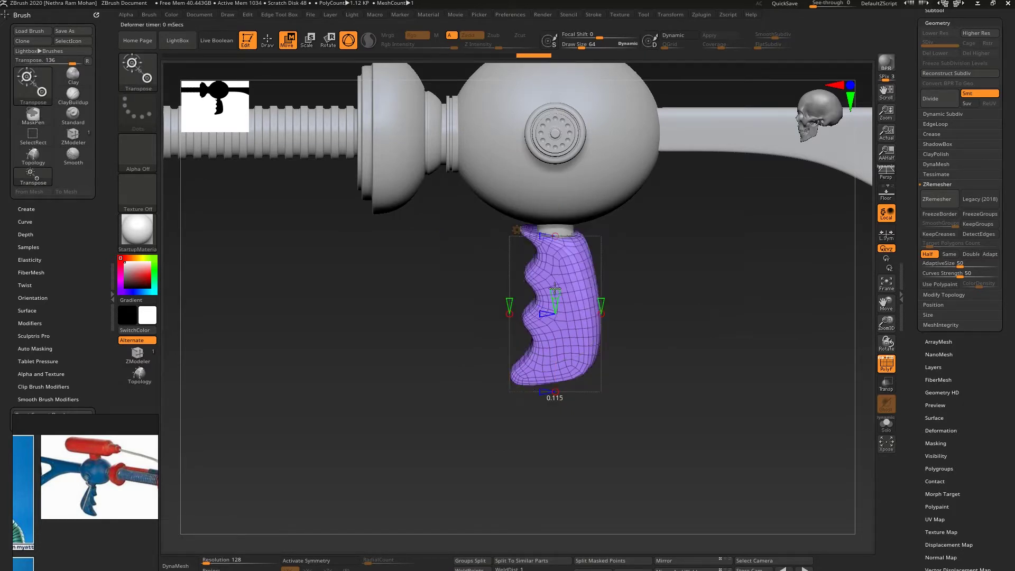
mouse_move(509, 305)
mouse_down()
mouse_move(519, 337)
mouse_move(521, 316)
mouse_up()
key(ctrl+z)
drag(544, 391, 603, 375)
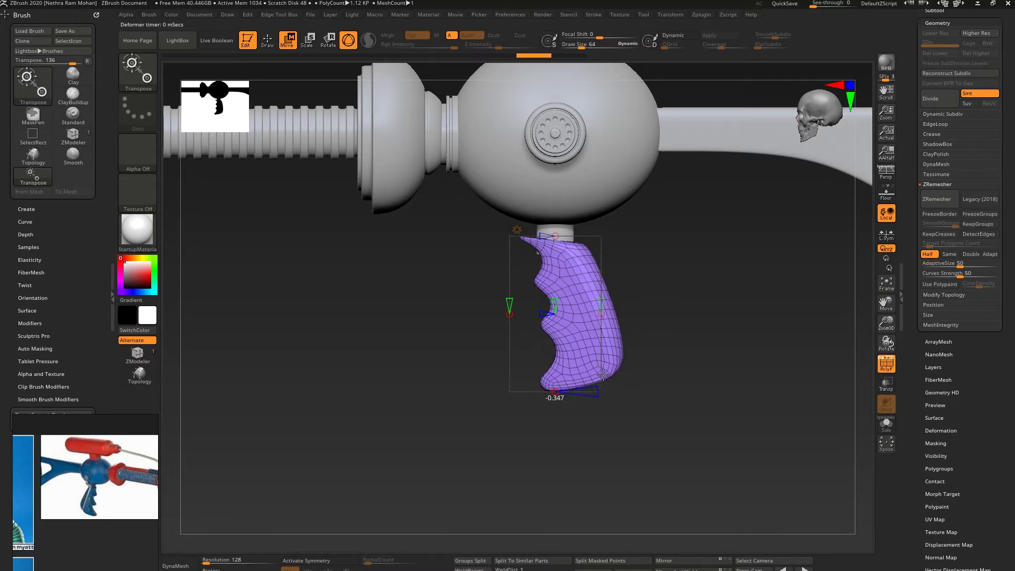
click(517, 230)
click(512, 230)
drag(586, 277, 588, 265)
mouse_move(600, 271)
mouse_down()
mouse_move(601, 290)
mouse_move(602, 281)
mouse_move(698, 311)
mouse_move(659, 281)
mouse_move(671, 295)
mouse_move(628, 295)
mouse_move(680, 312)
mouse_move(651, 303)
mouse_move(658, 298)
mouse_move(665, 313)
mouse_up()
key(q)
- Append a Cylinder3D to the subtools and make it the active subtool
drag(915, 44, 917, 165)
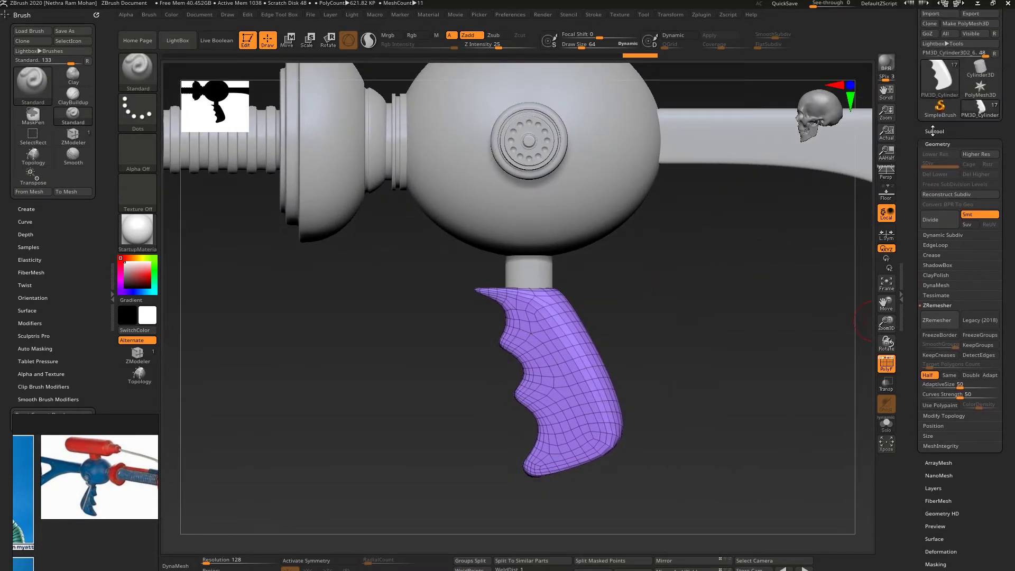
click(933, 130)
click(978, 373)
click(980, 375)
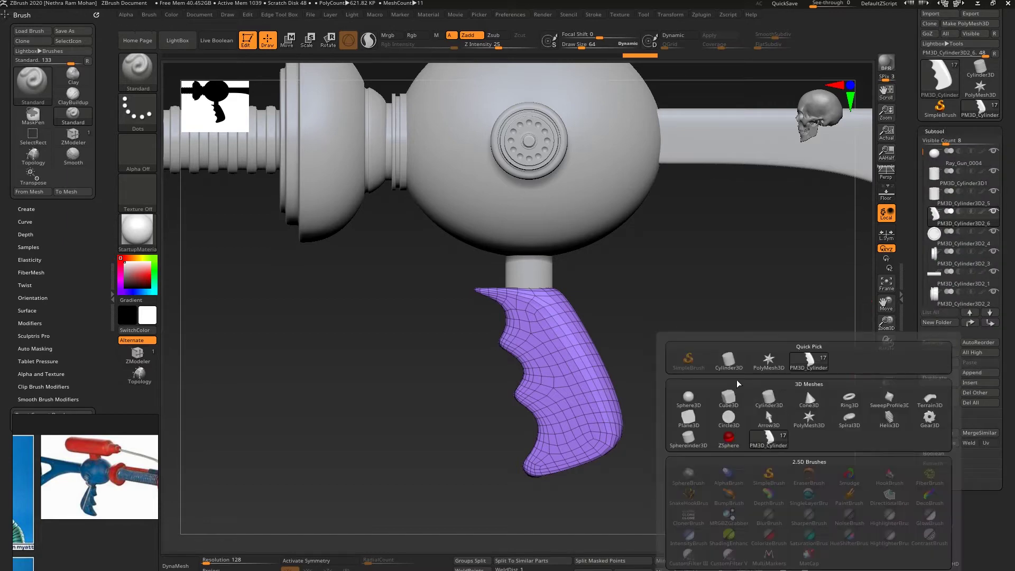
click(768, 397)
ctrl+right_drag(518, 298, 544, 286)
alt+click(545, 285)
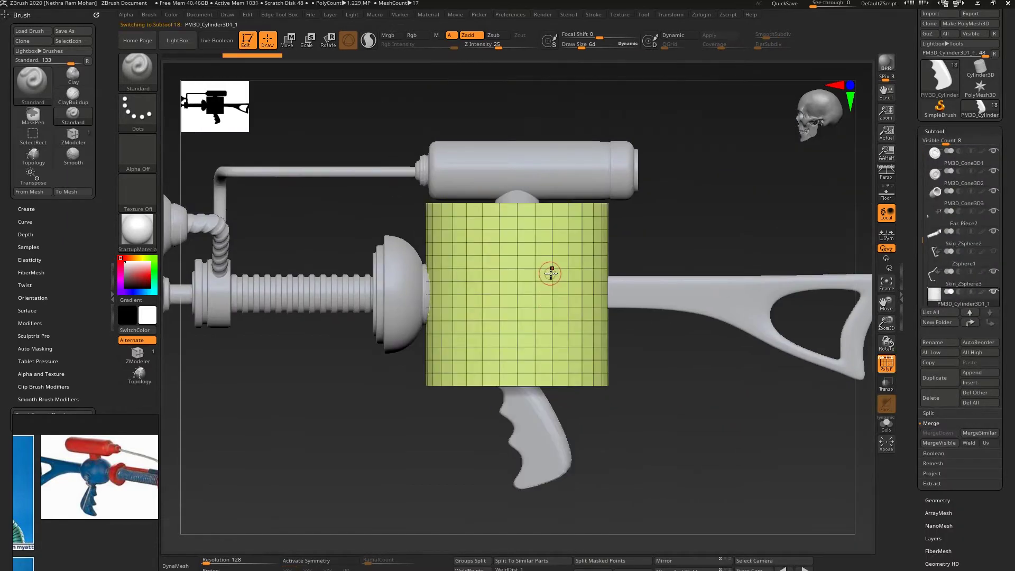
- Move the new cylinder down onto the pistol grip and scale it uniformly to about 0.33 of its size
key(w)
key(2)
click(527, 352)
drag(517, 229, 517, 351)
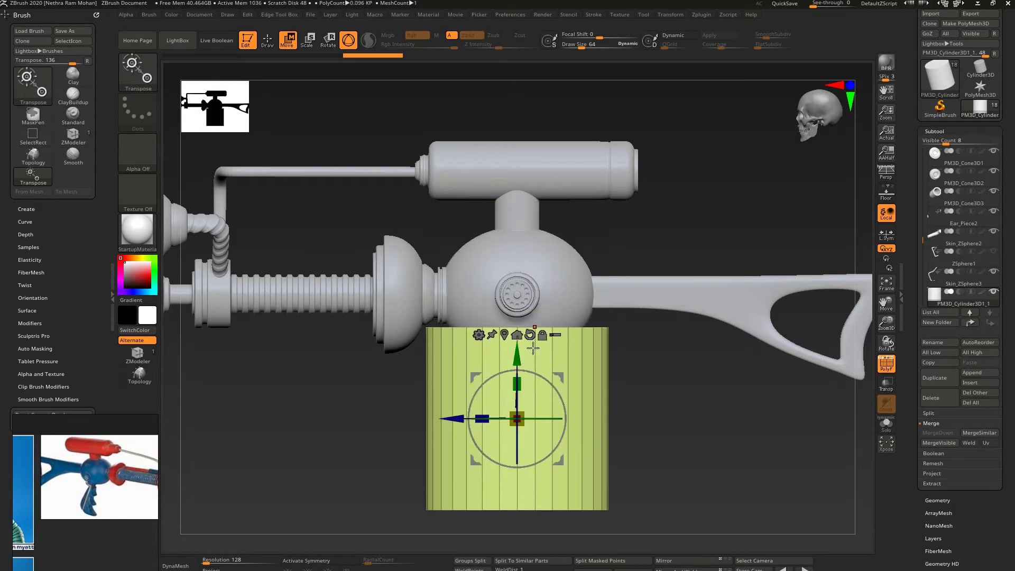
right_drag(547, 369, 512, 335)
drag(512, 334, 497, 427)
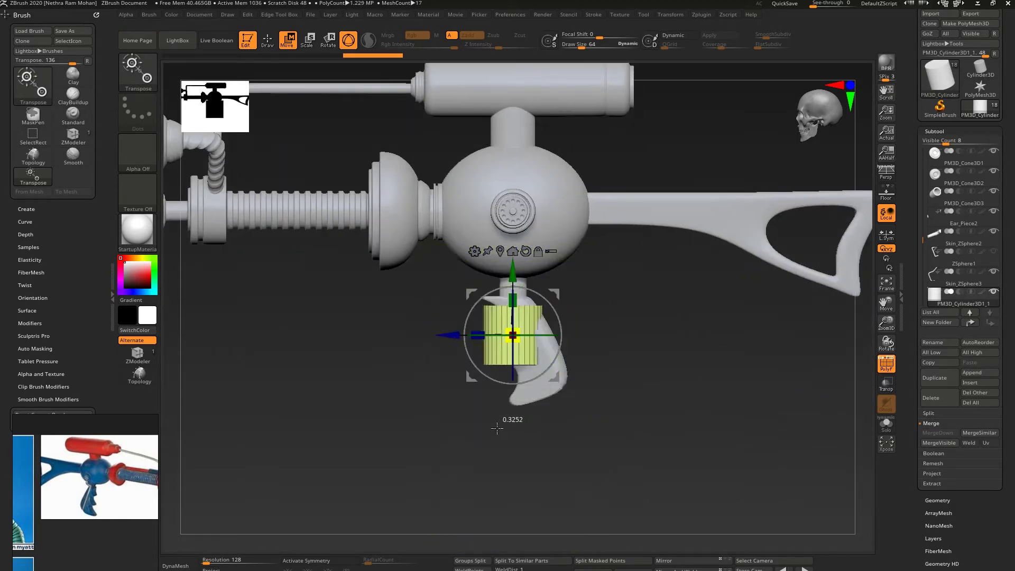
- Shape the cylinder into a long thin rod beside the pistol grip and tilt it to follow the grip's slope
shift+right_drag(529, 344, 666, 329)
drag(492, 317, 465, 318)
shift+right_drag(386, 364, 647, 384)
drag(579, 286, 517, 357)
drag(511, 363, 521, 380)
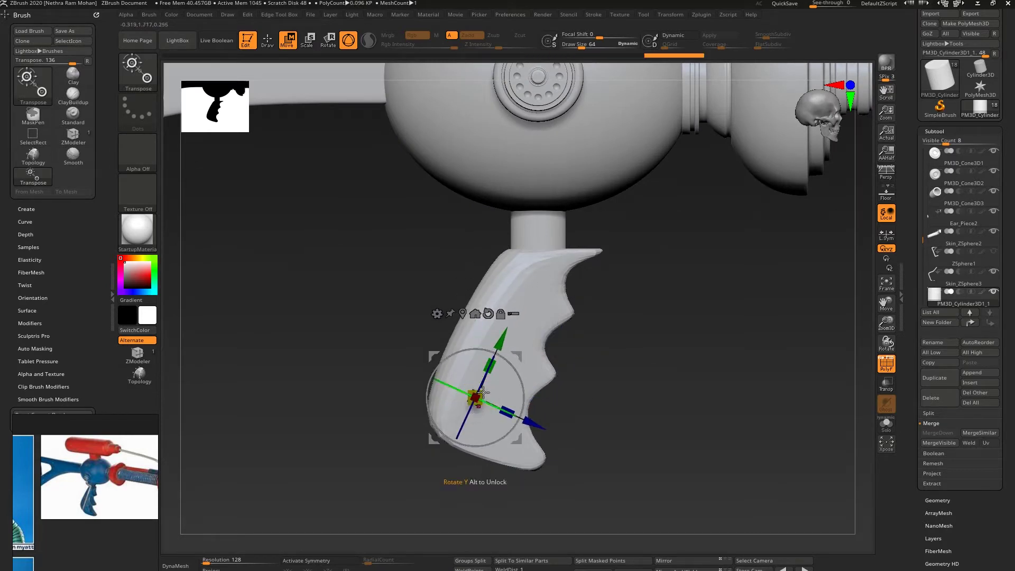
drag(507, 325, 527, 290)
- Thin the rod further and seat it against the side face of the pistol grip, matching that face's slant
shift+right_drag(624, 312, 408, 307)
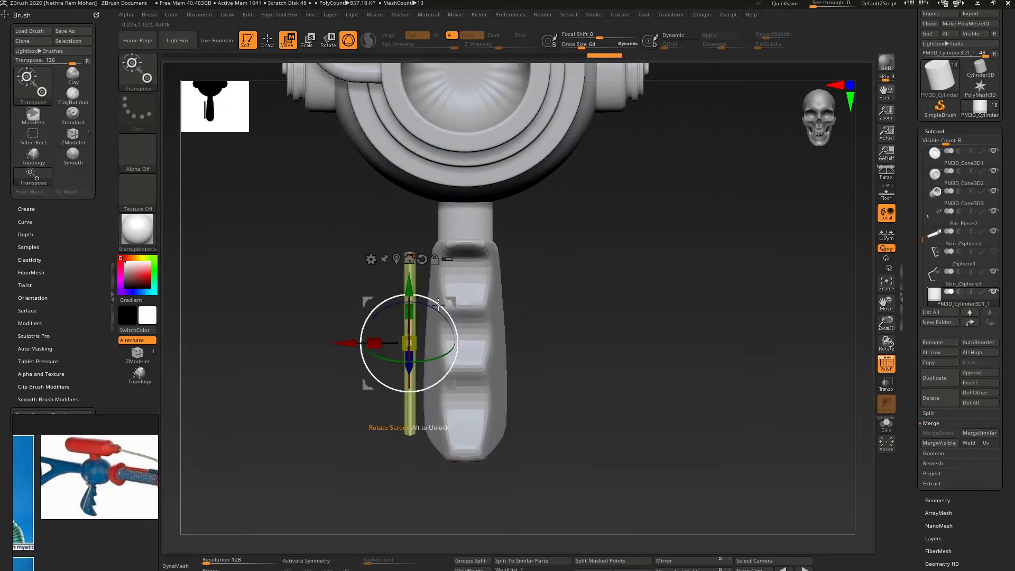
right_drag(361, 337, 340, 275)
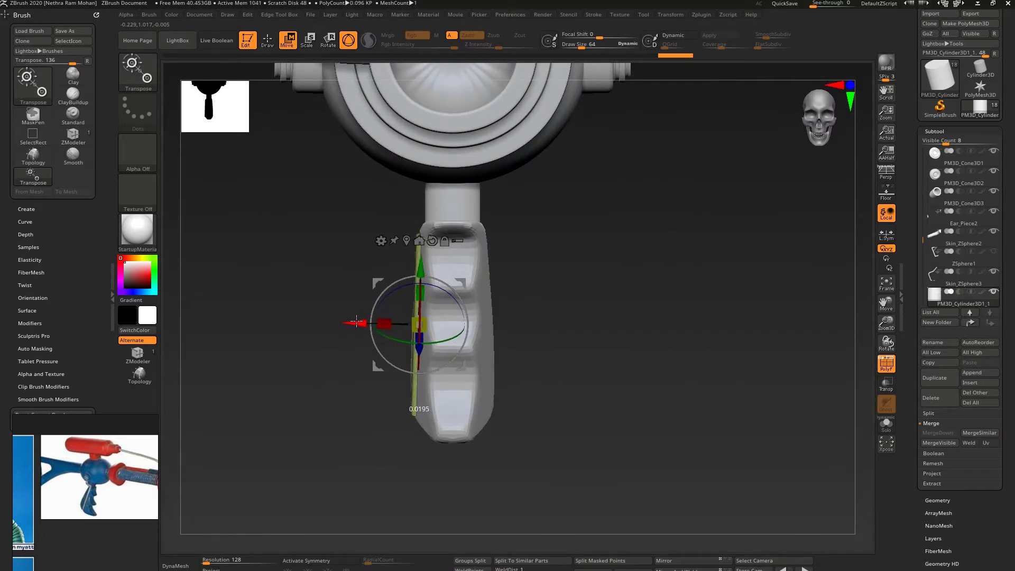
mouse_move(361, 320)
right_down()
mouse_move(531, 303)
mouse_move(573, 253)
mouse_move(605, 315)
mouse_move(587, 299)
right_up()
key(q)
mouse_move(485, 285)
alt+right_down()
mouse_move(492, 347)
mouse_move(478, 367)
mouse_move(602, 386)
mouse_move(592, 335)
mouse_move(600, 325)
alt+right_up()
- Duplicate the grip rod and make the copy a short upright rod beside the neck above the grip
key(w)
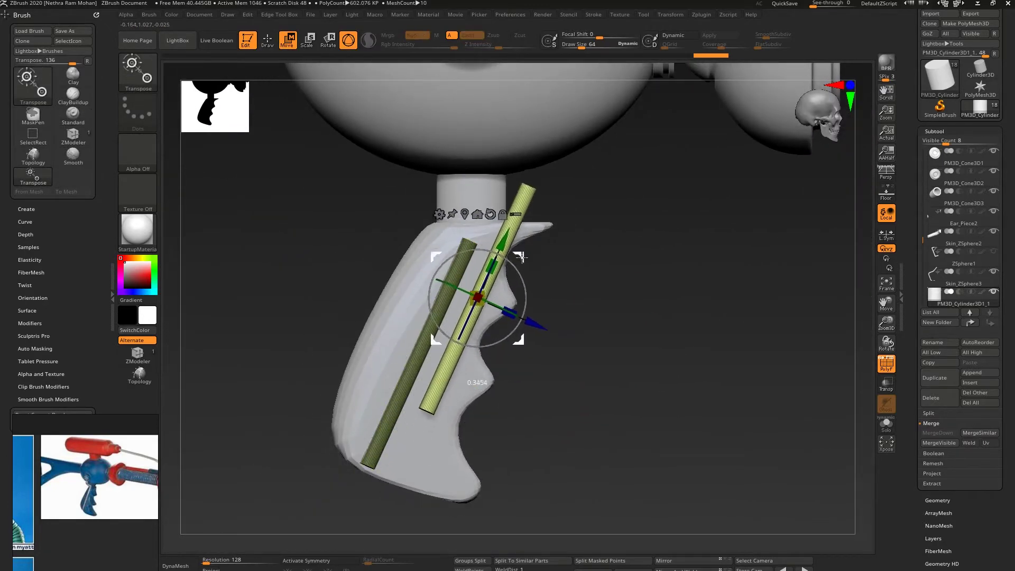
shift+right_drag(517, 266, 565, 302)
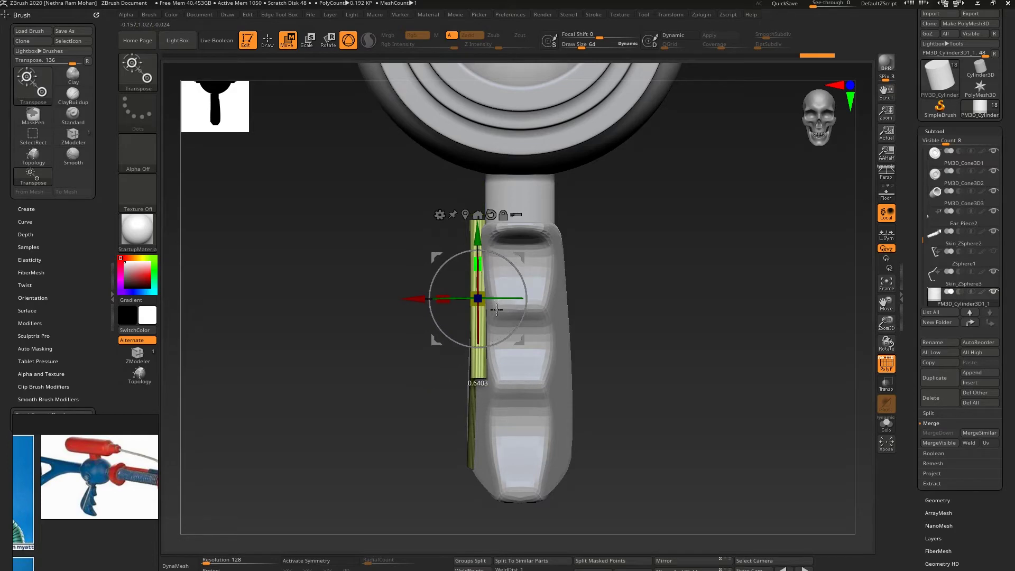
drag(496, 310, 500, 331)
shift+right_drag(582, 336, 585, 373)
drag(521, 340, 536, 115)
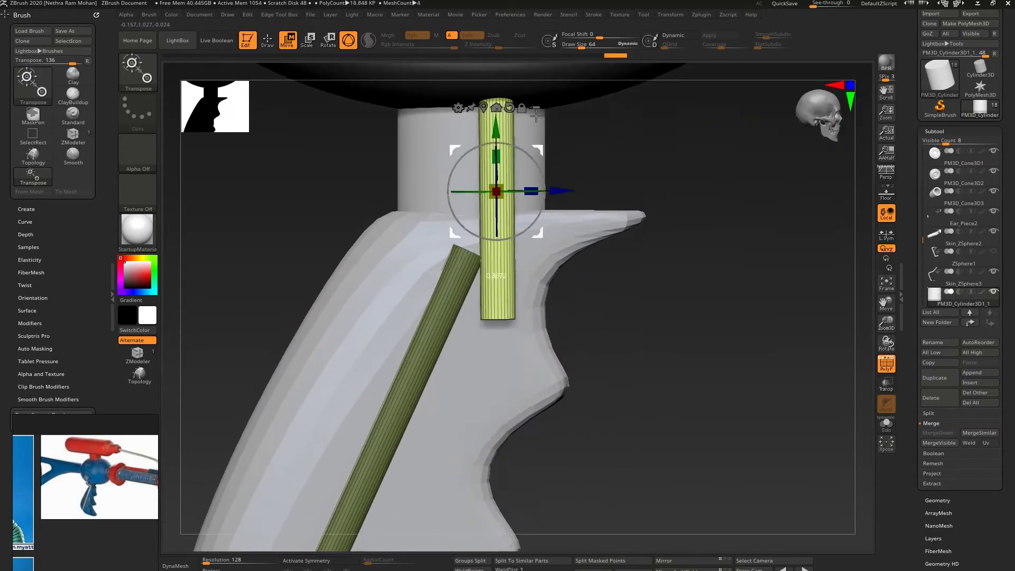
alt+right_drag(537, 116, 537, 264)
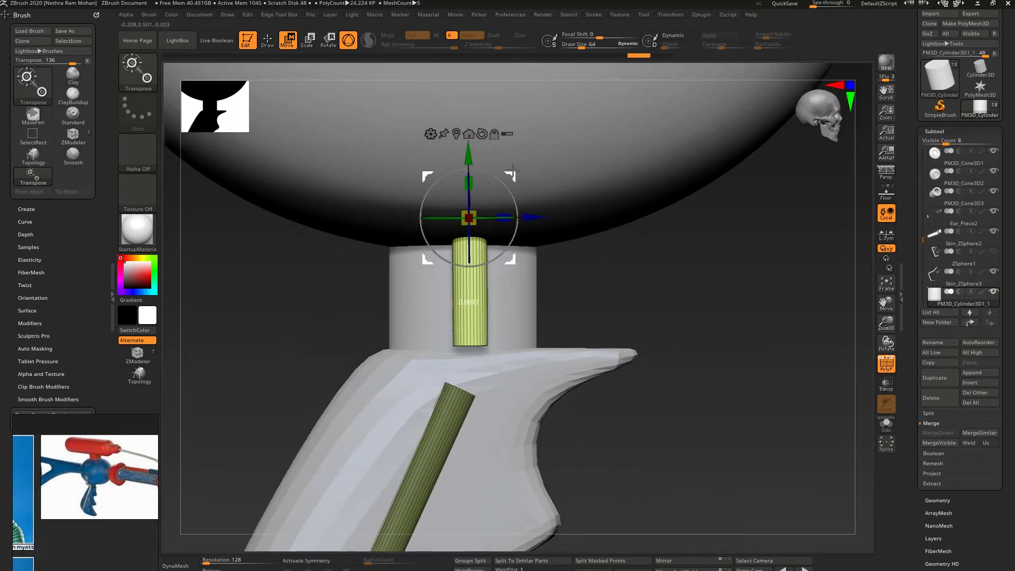
right_drag(513, 170, 473, 234)
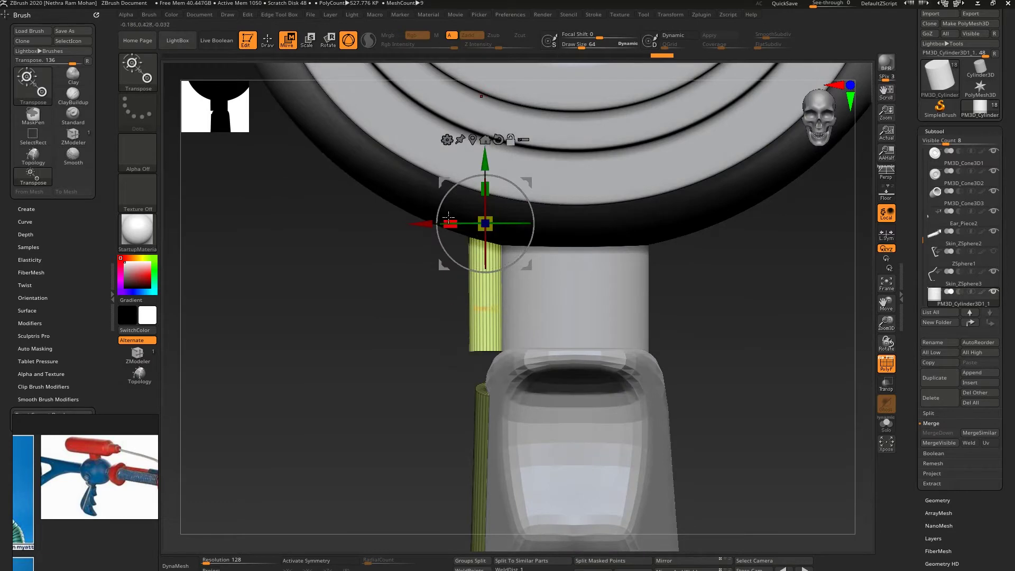
- Move the short upright rod outward to sit directly beneath the round dial on the side of the ball body
right_drag(624, 248, 645, 317)
ctrl+right_drag(645, 317, 633, 239)
drag(606, 300, 433, 242)
right_drag(444, 242, 461, 276)
drag(460, 277, 451, 275)
mouse_move(471, 254)
right_down()
mouse_move(517, 209)
mouse_move(487, 263)
right_up()
drag(474, 259, 421, 281)
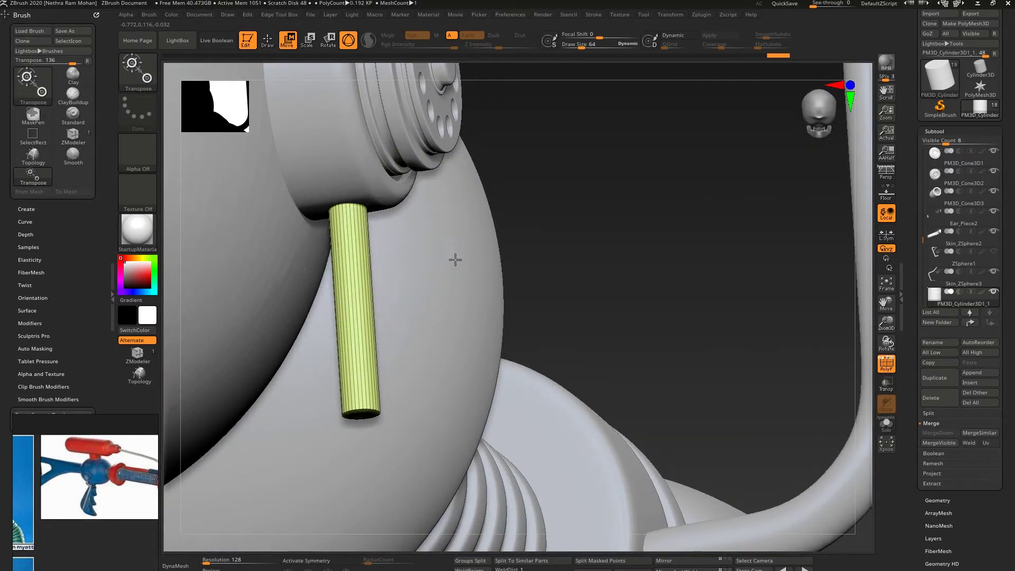
- Shorten the upright rod beneath the side dial and raise it slightly
shift+right_drag(455, 258, 423, 213)
right_drag(512, 245, 410, 265)
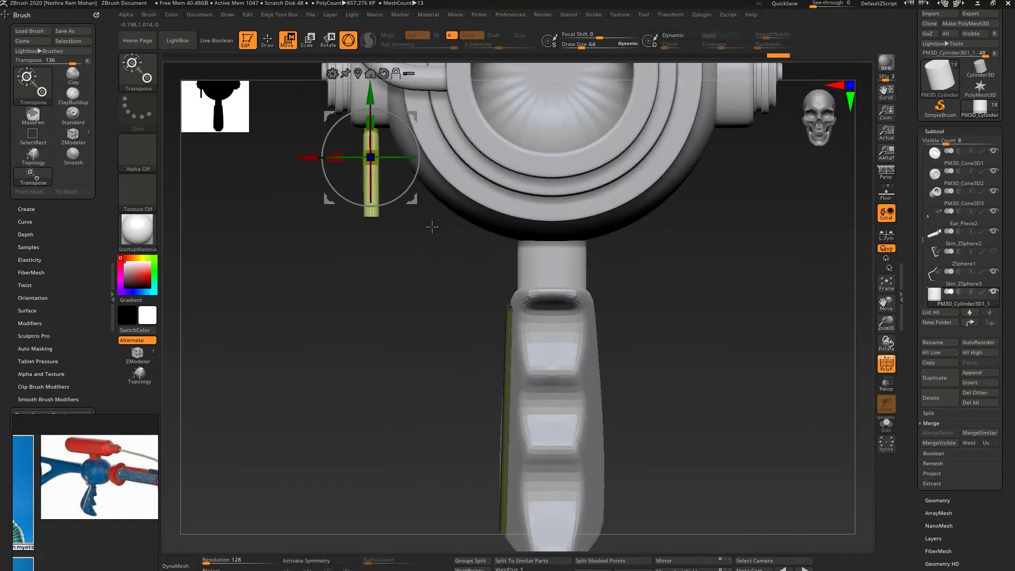
drag(371, 96, 372, 92)
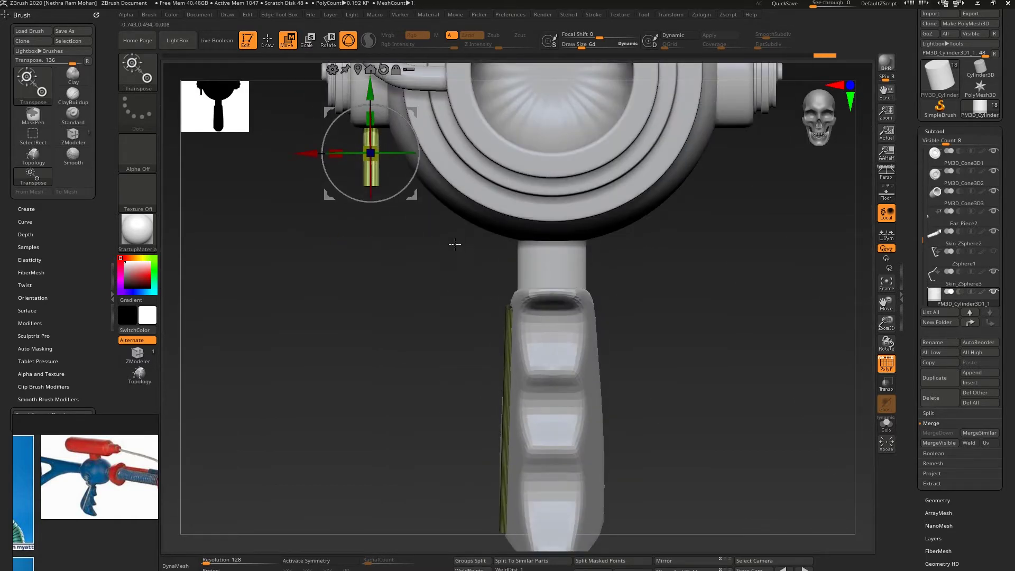
right_drag(511, 324, 624, 324)
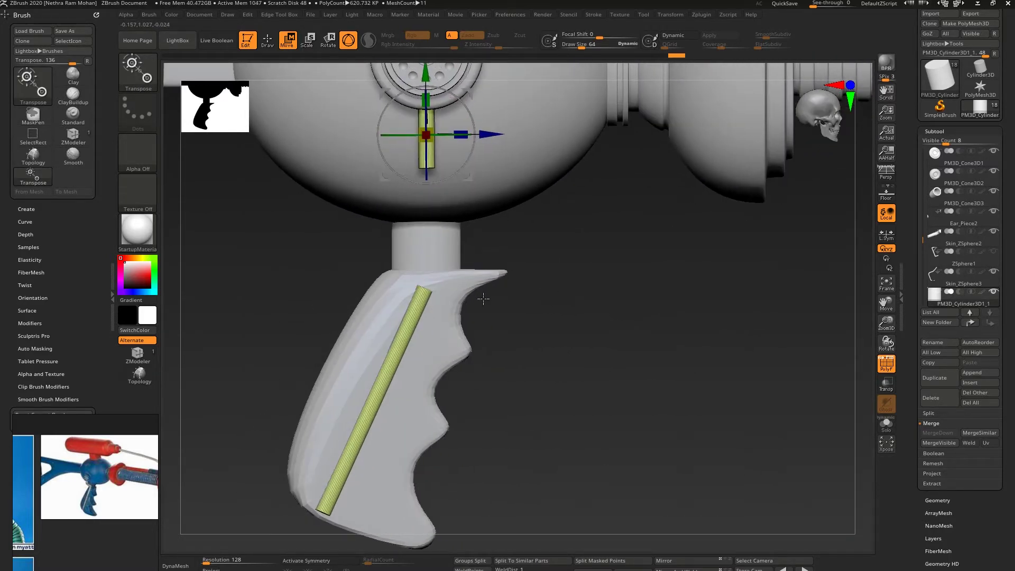
mouse_move(584, 287)
right_down()
mouse_move(570, 290)
mouse_move(592, 288)
right_up()
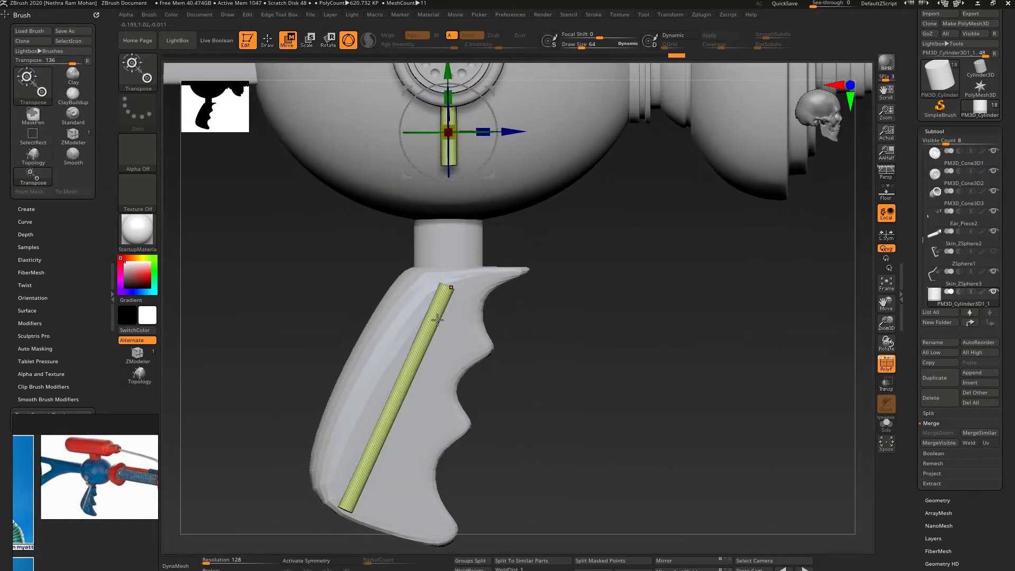
alt+drag(446, 70, 463, 185)
key(ctrl+z)
ctrl+drag(448, 69, 454, 160)
key(ctrl+z)
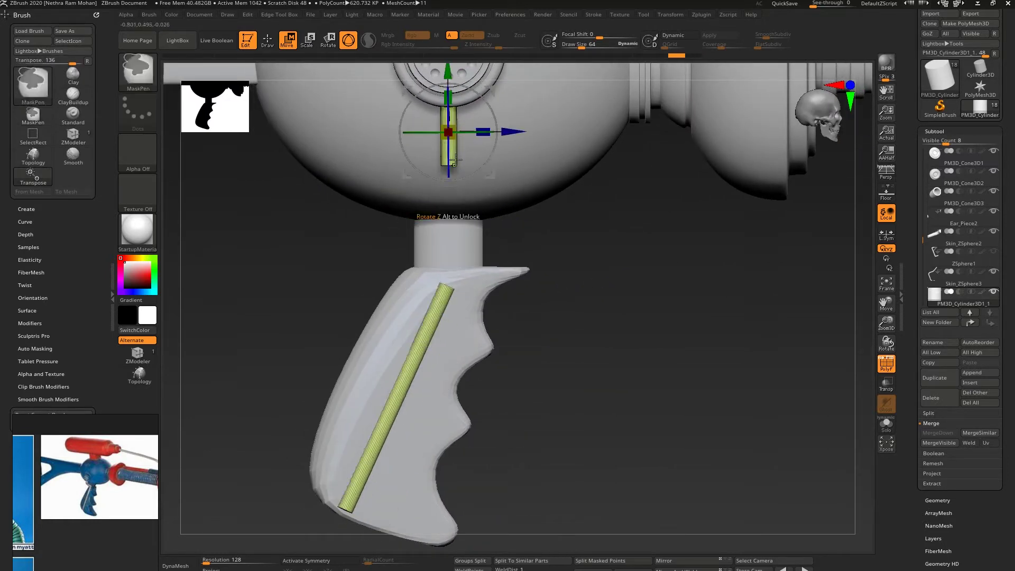
ctrl+drag(493, 89, 611, 161)
ctrl+right_drag(619, 371, 623, 312)
key(ctrl+z)
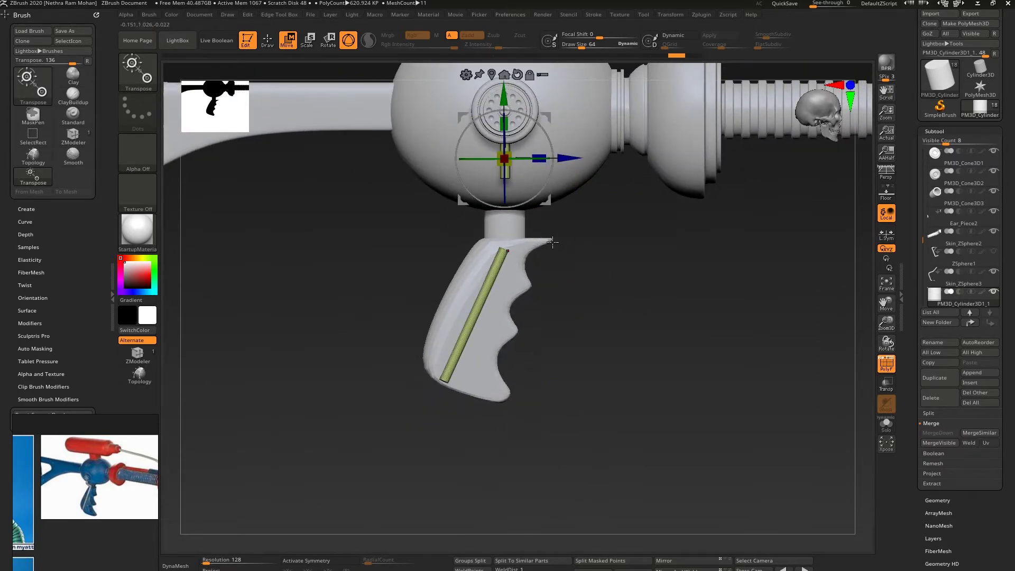
- Isolate the dial rod with a mask, duplicate it, and place the shrunken copy against the neck above the grip
ctrl+alt+drag(374, 225, 565, 81)
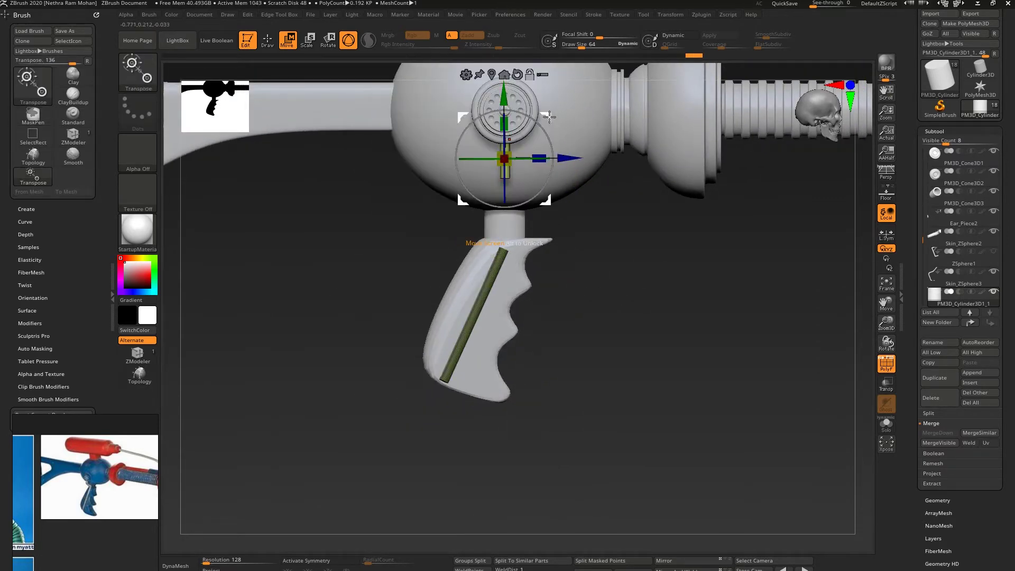
ctrl+drag(549, 117, 584, 176)
ctrl+right_drag(584, 176, 584, 212)
shift+right_drag(584, 212, 406, 220)
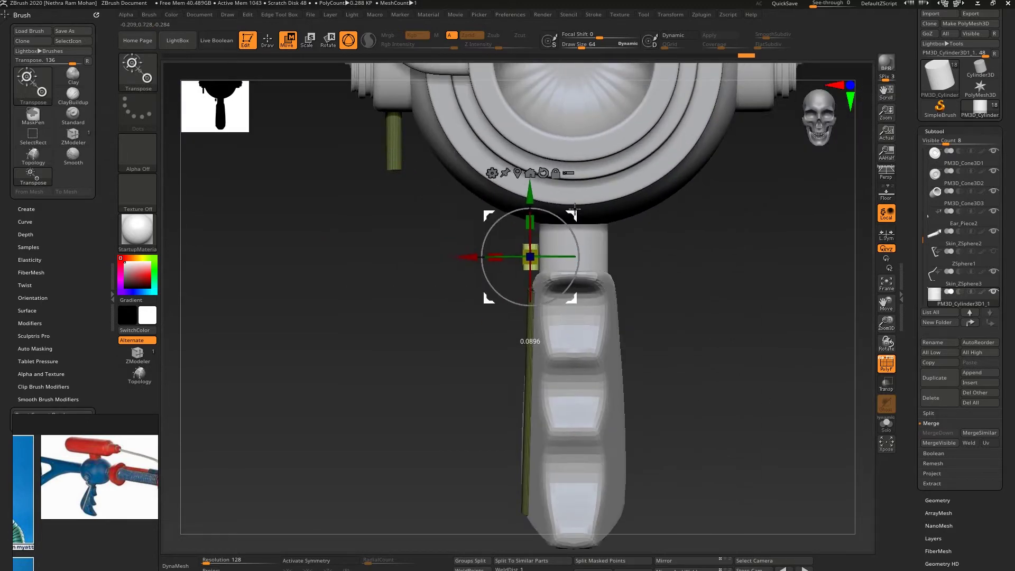
shift+right_drag(575, 209, 634, 244)
alt+right_drag(634, 245, 630, 259)
drag(594, 271, 541, 273)
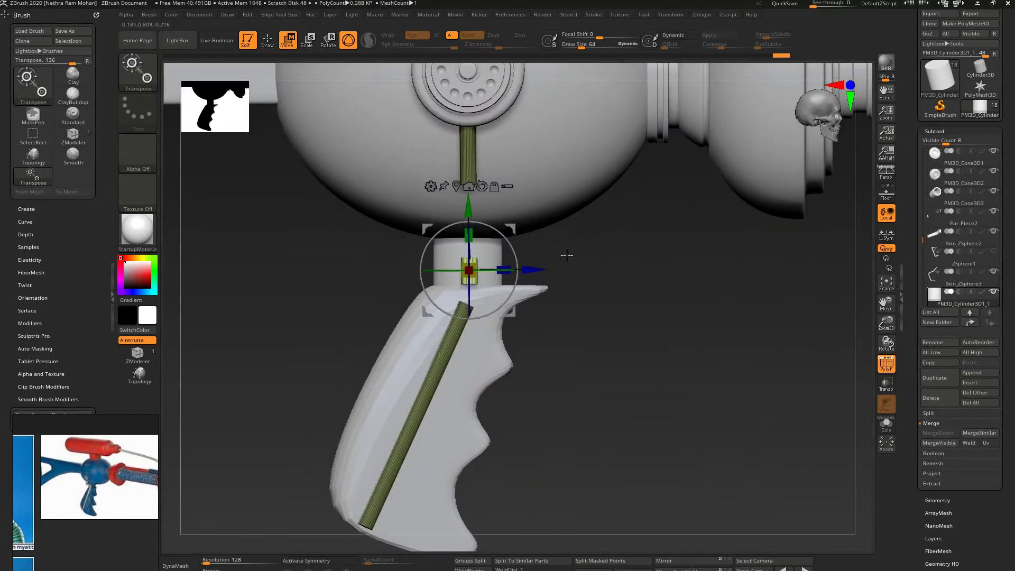
- Shift the small upright rod sideways against the neck so it lines up with the rod on the grip
shift+right_drag(642, 279, 565, 283)
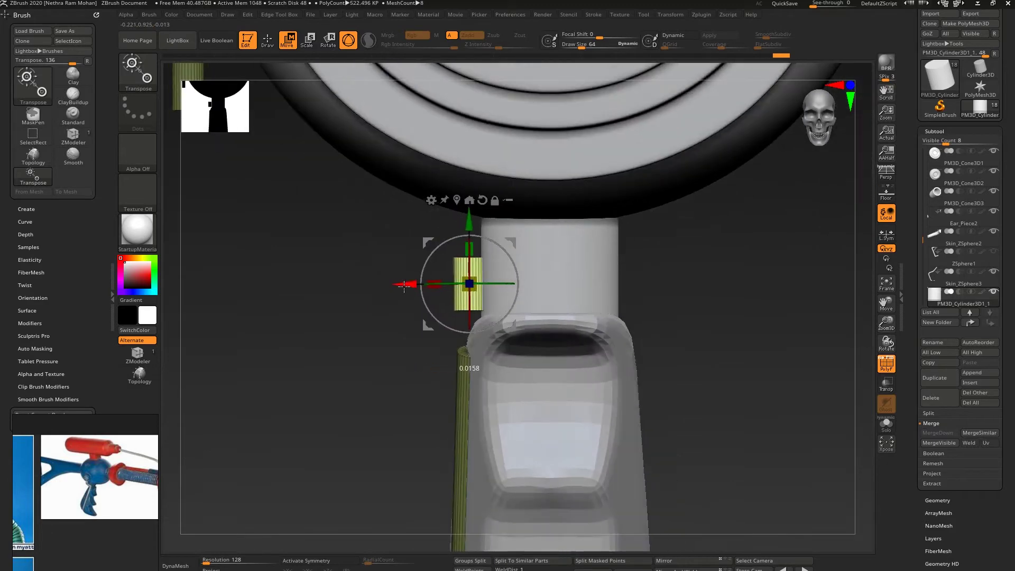
drag(402, 284, 405, 284)
right_drag(364, 346, 445, 344)
alt+right_drag(657, 238, 423, 296)
alt+right_drag(414, 400, 426, 280)
mouse_move(414, 408)
ctrl+mouse_down()
mouse_move(415, 421)
mouse_move(505, 148)
ctrl+mouse_up()
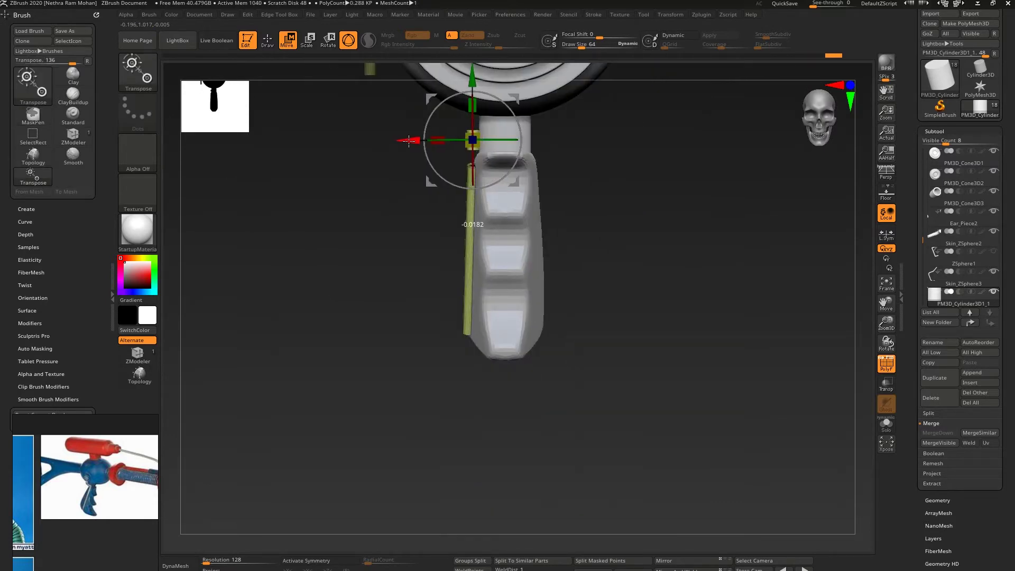
right_drag(408, 140, 425, 214)
- Switch to the ZModeler brush and hide the lower end cap of the rod beneath the side dial
key(q)
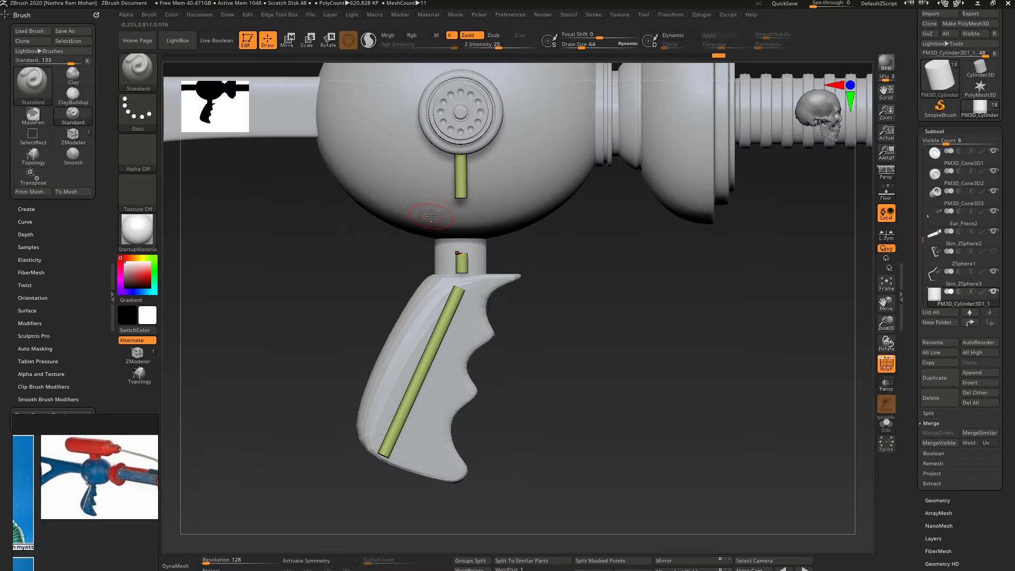
click(138, 355)
drag(583, 286, 566, 265)
key(1)
click(553, 277)
mouse_move(470, 195)
right_down()
mouse_move(477, 163)
mouse_move(474, 210)
right_up()
ctrl+right_drag(437, 181, 464, 195)
ctrl+shift+click(434, 213)
ctrl+shift+drag(499, 213, 522, 229)
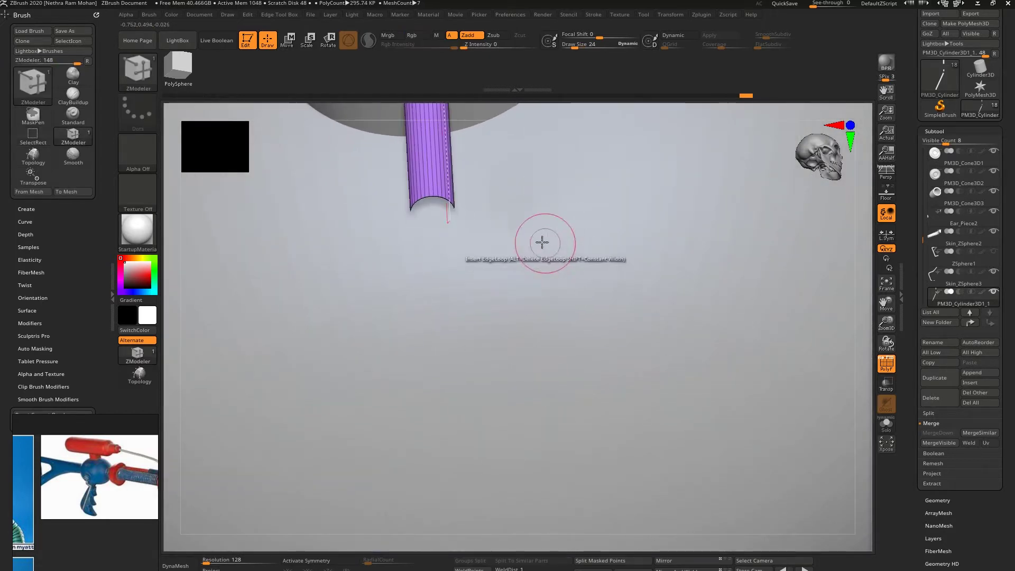
- Hide the end caps of the neck and grip rods and delete the hidden polygons to leave open ends
right_drag(542, 242, 517, 280)
ctrl+shift+click(508, 269)
ctrl+shift+click(497, 388)
mouse_move(497, 387)
right_down()
mouse_move(485, 247)
mouse_move(516, 324)
mouse_move(639, 298)
right_up()
click(633, 570)
right_drag(598, 449, 616, 302)
mouse_move(479, 273)
alt+right_down()
mouse_move(528, 222)
mouse_move(535, 249)
mouse_move(499, 215)
mouse_move(484, 227)
alt+right_up()
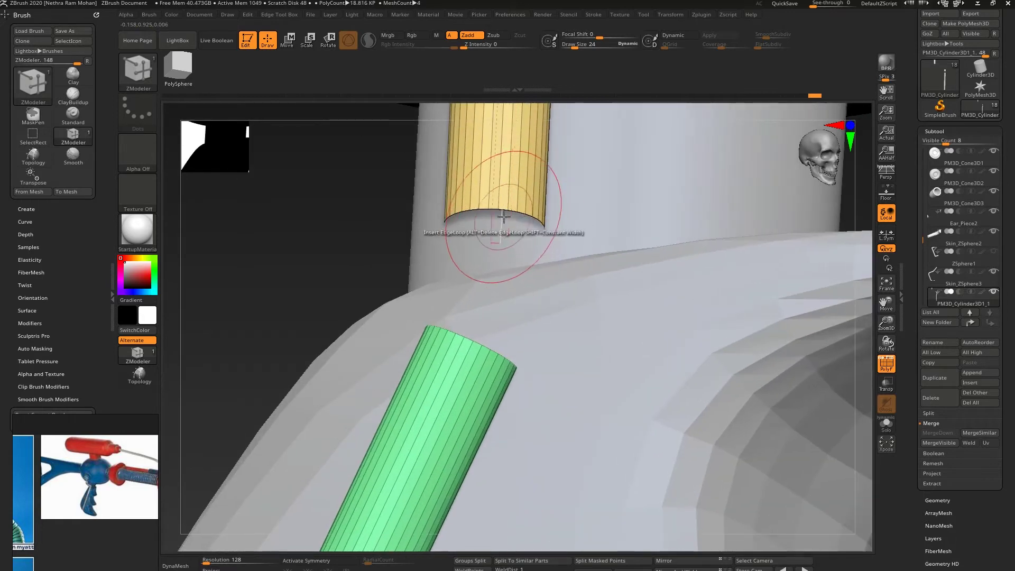
- Bridge the lower hole of the neck rod to the upper hole of the grip rod with Bridge Two Holes, Round Corners
right_click(471, 341)
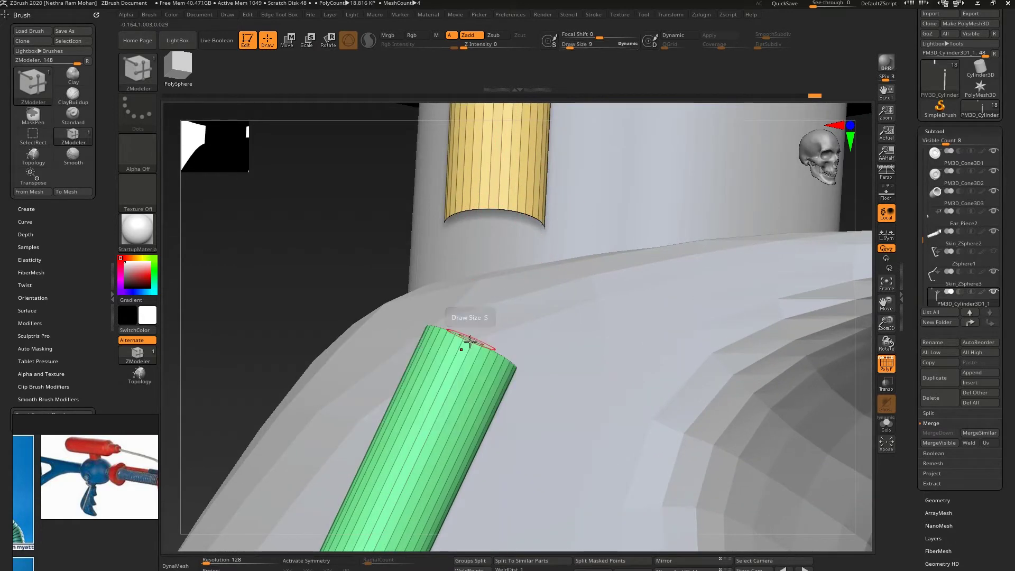
key(space)
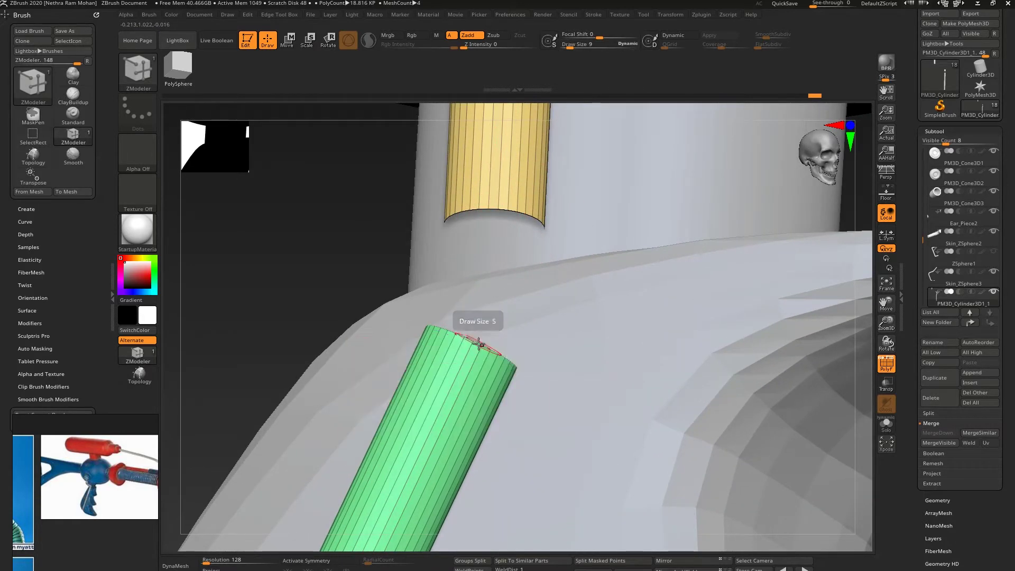
key(space)
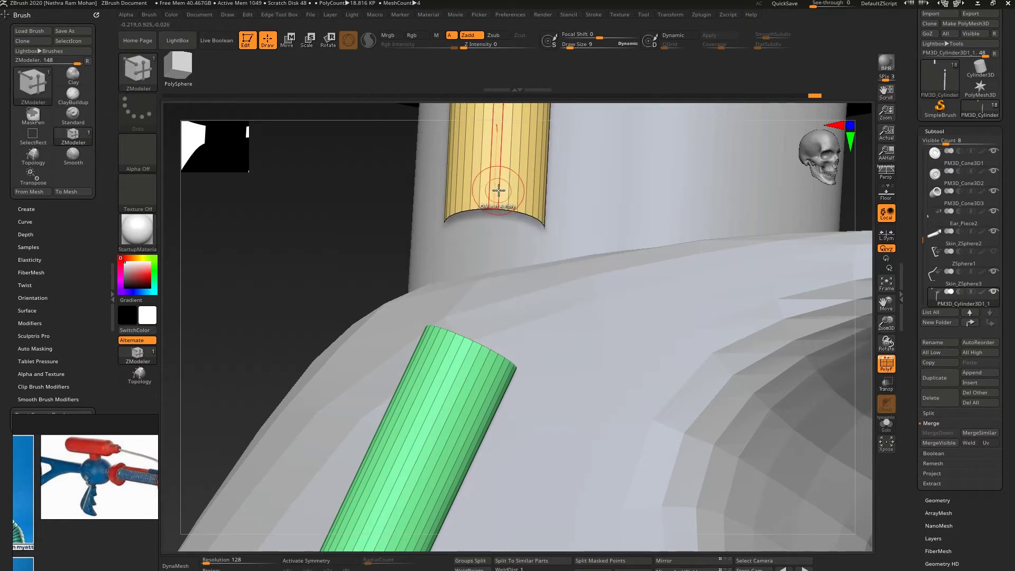
key(space)
click(420, 221)
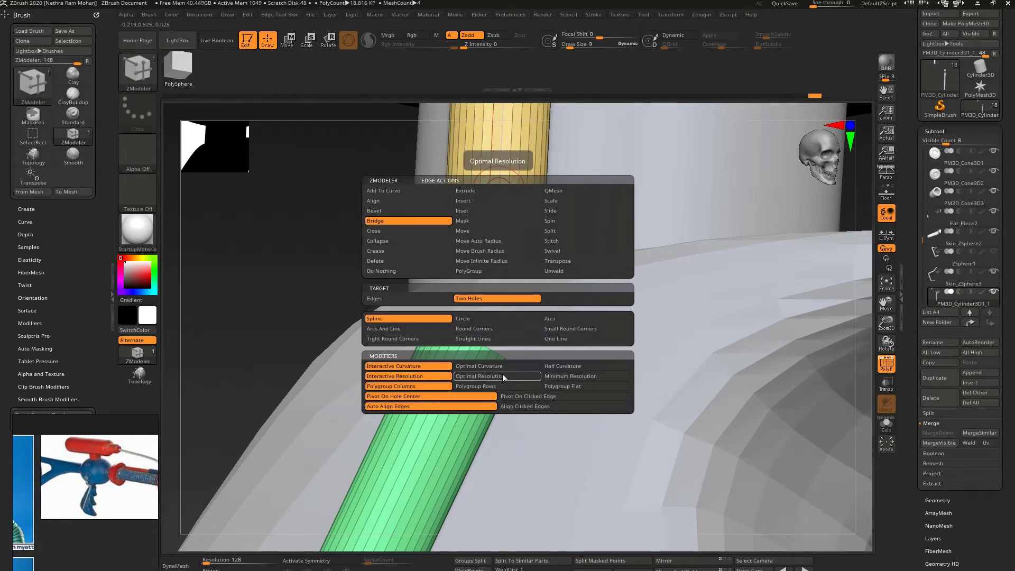
click(494, 329)
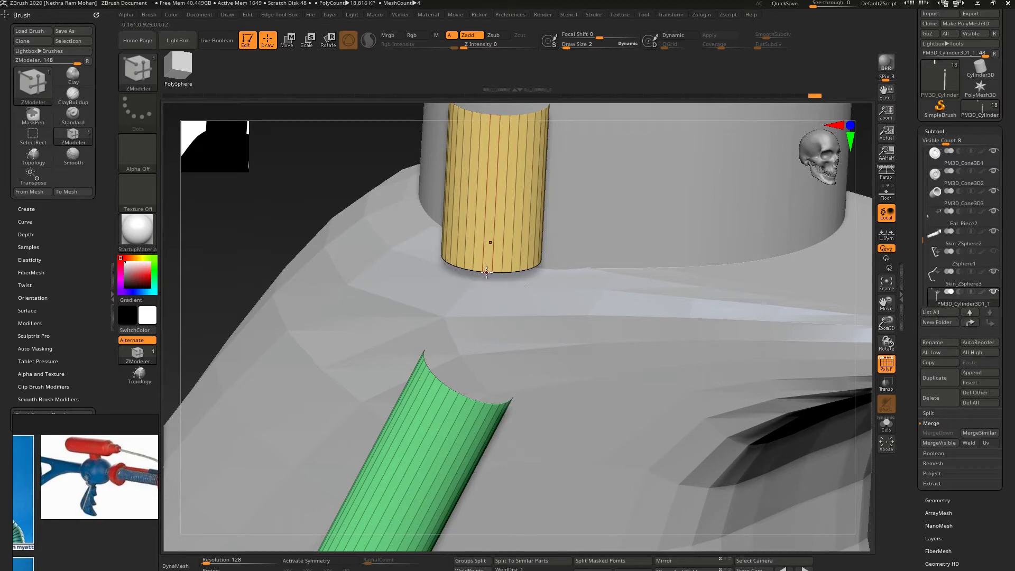
drag(458, 392, 320, 173)
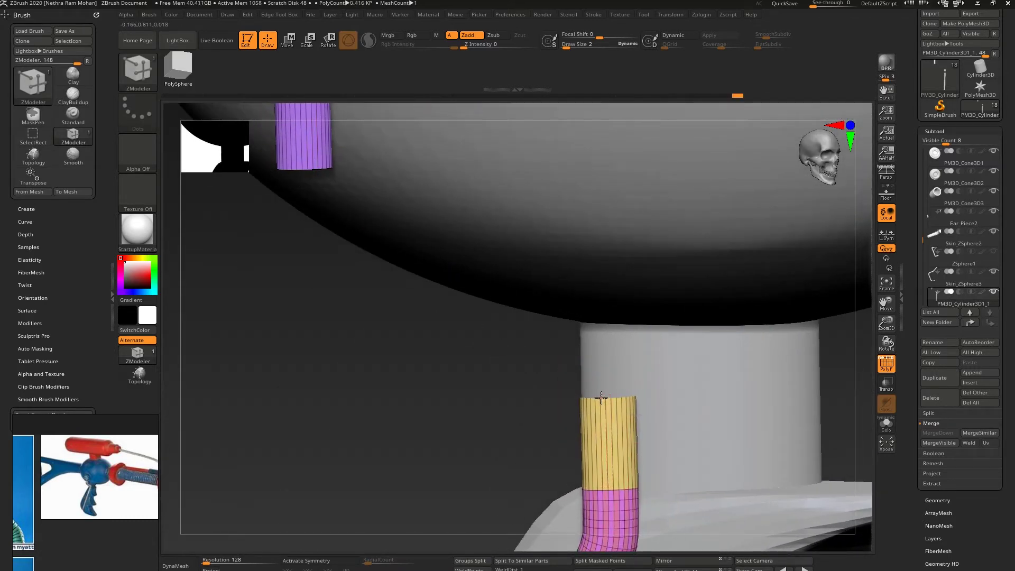
- Try to bridge the dial rod's lower hole to the neck rod's upper hole with Round Corners, and undo it
right_drag(603, 395, 499, 292)
drag(499, 292, 382, 278)
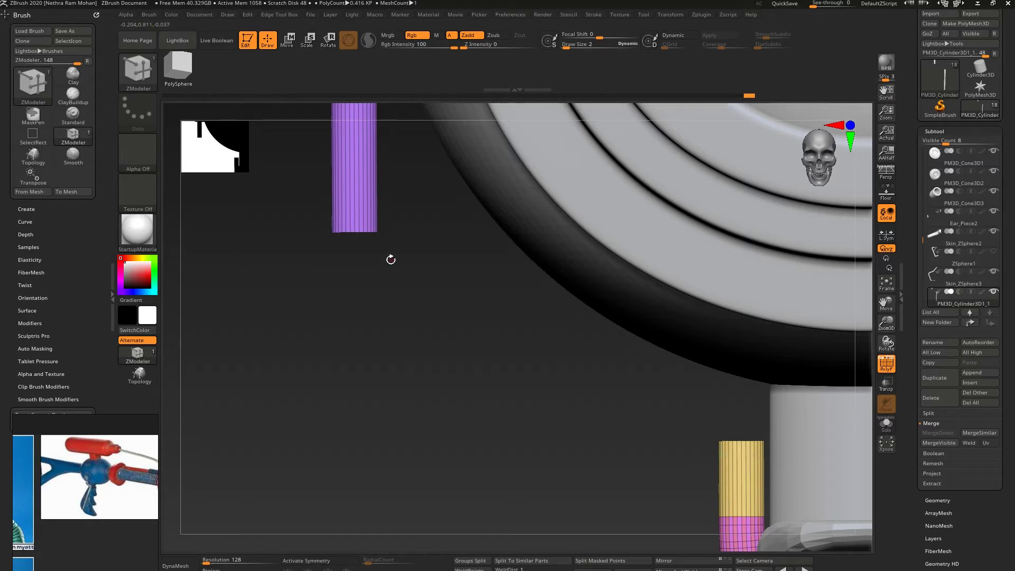
drag(356, 232, 448, 177)
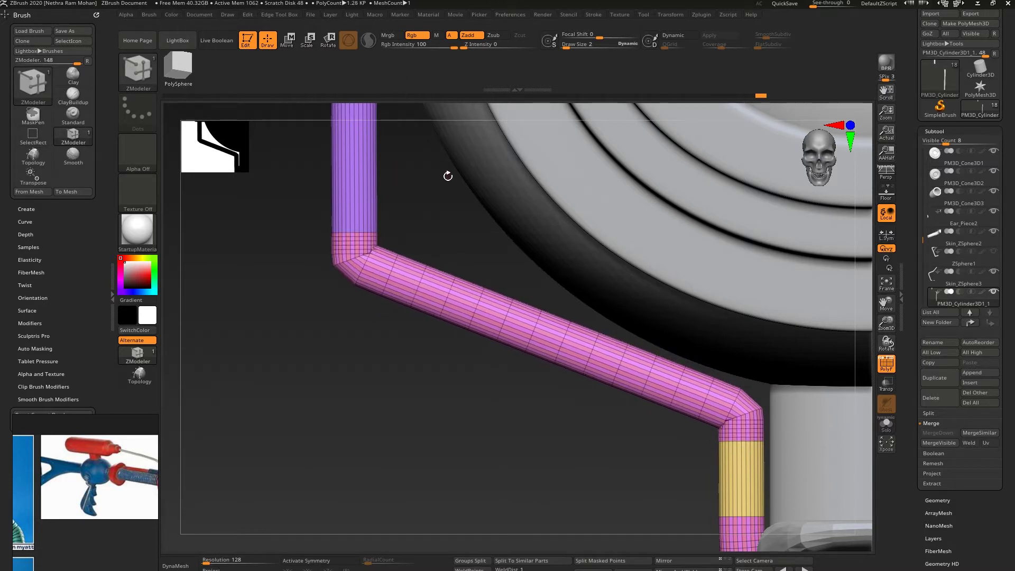
right_drag(474, 304, 471, 274)
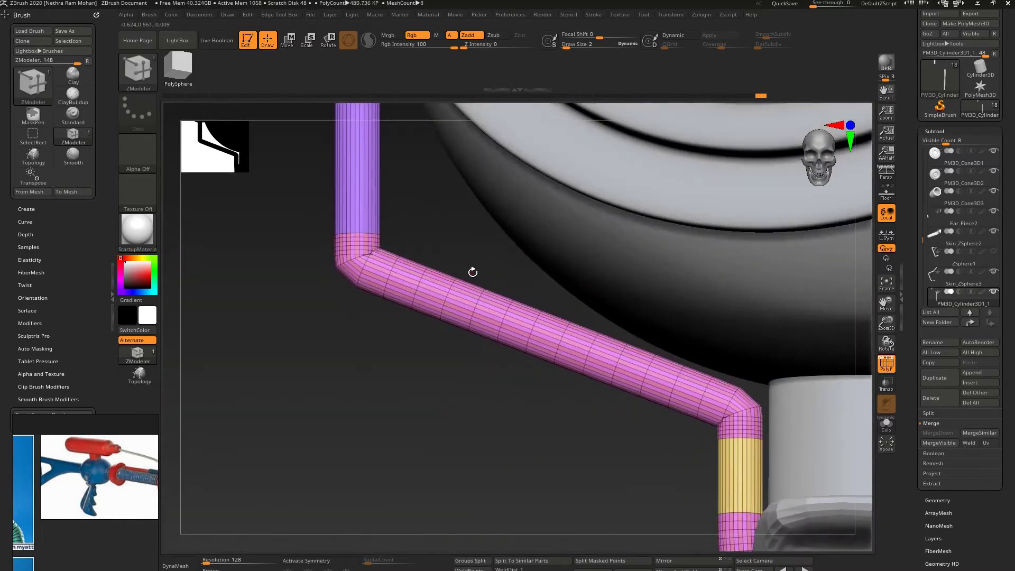
key(ctrl+z)
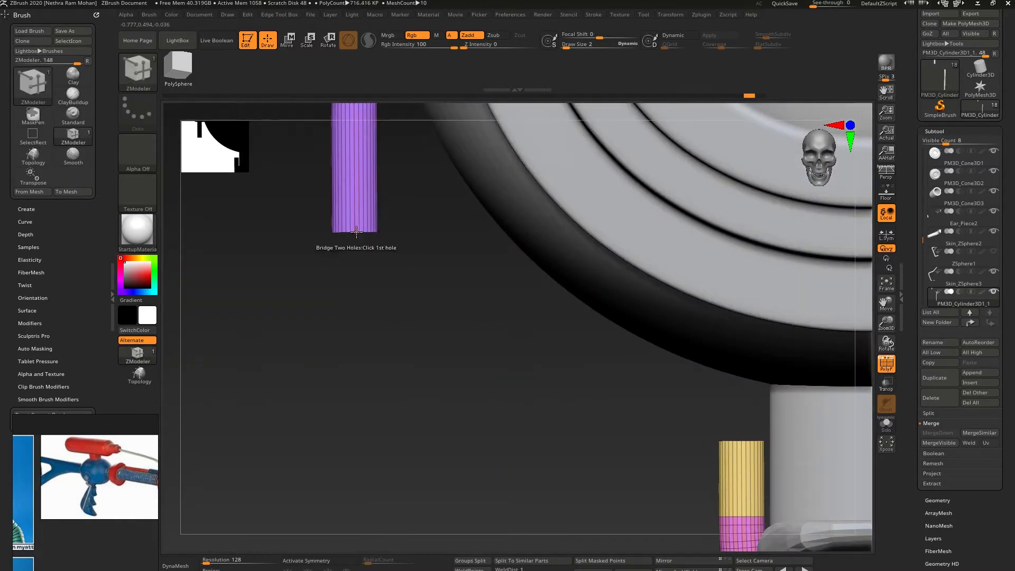
- Bridge the dial rod's lower hole to the neck rod's upper hole with the Arcs And Line option
key(space)
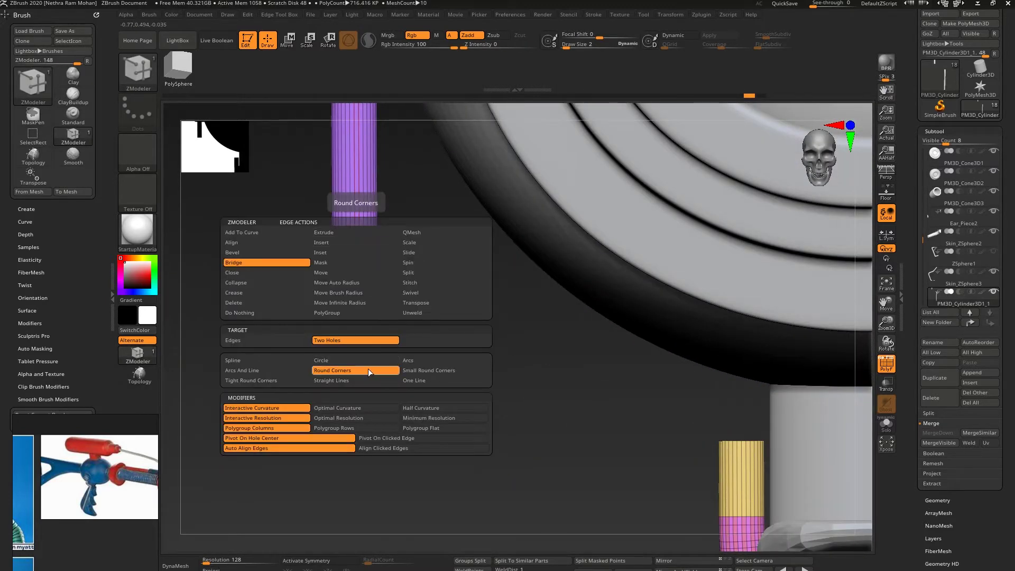
click(268, 371)
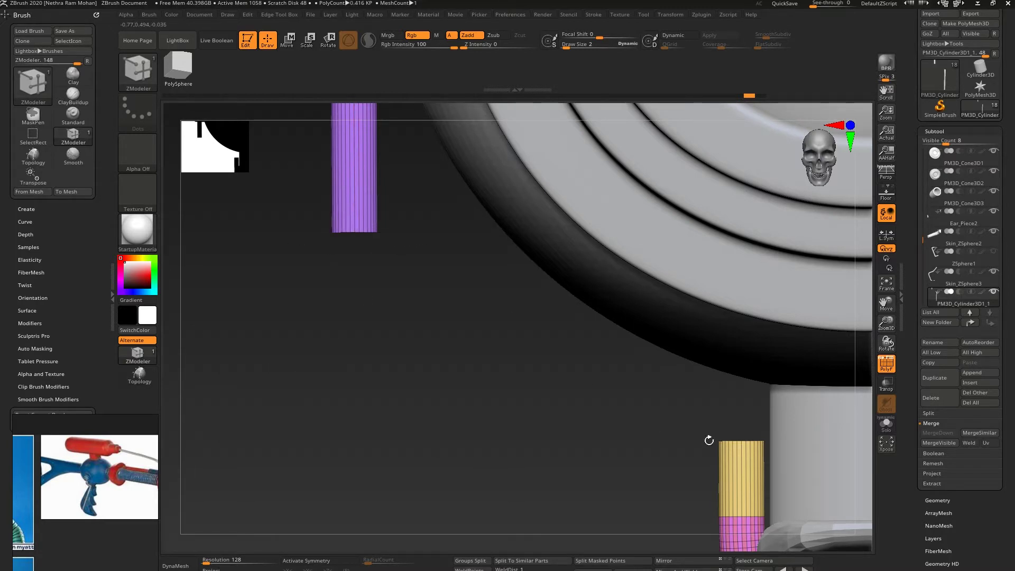
drag(745, 442, 783, 361)
drag(478, 415, 592, 333)
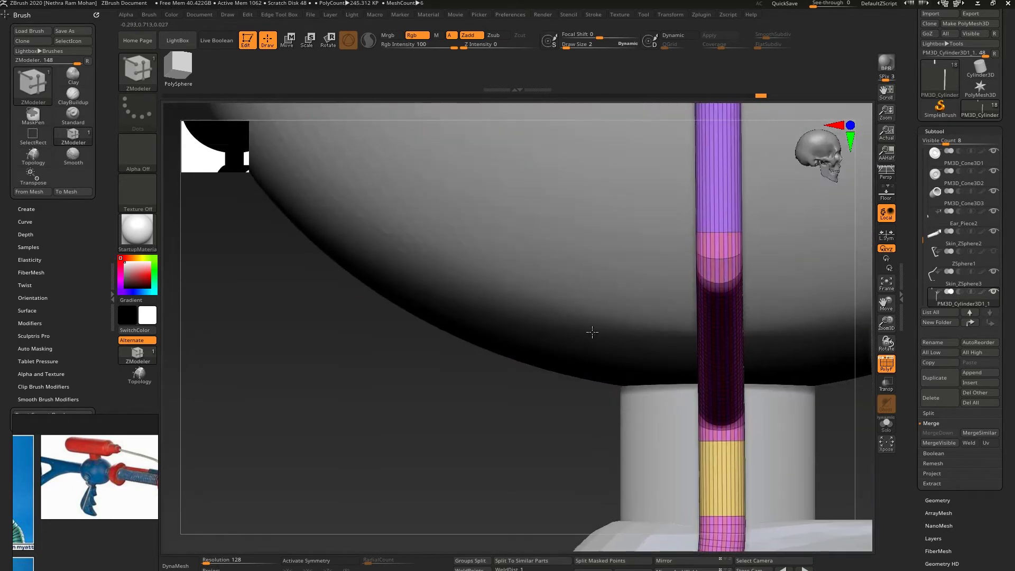
ctrl+right_drag(591, 333, 538, 272)
drag(567, 310, 627, 314)
right_click(627, 314)
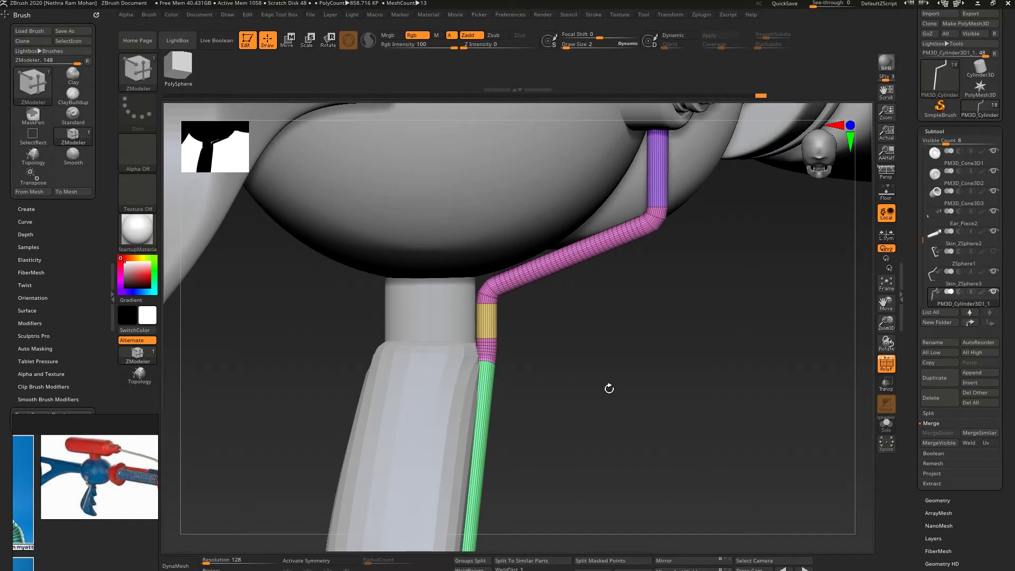
drag(607, 387, 568, 243)
ctrl+right_drag(568, 243, 536, 252)
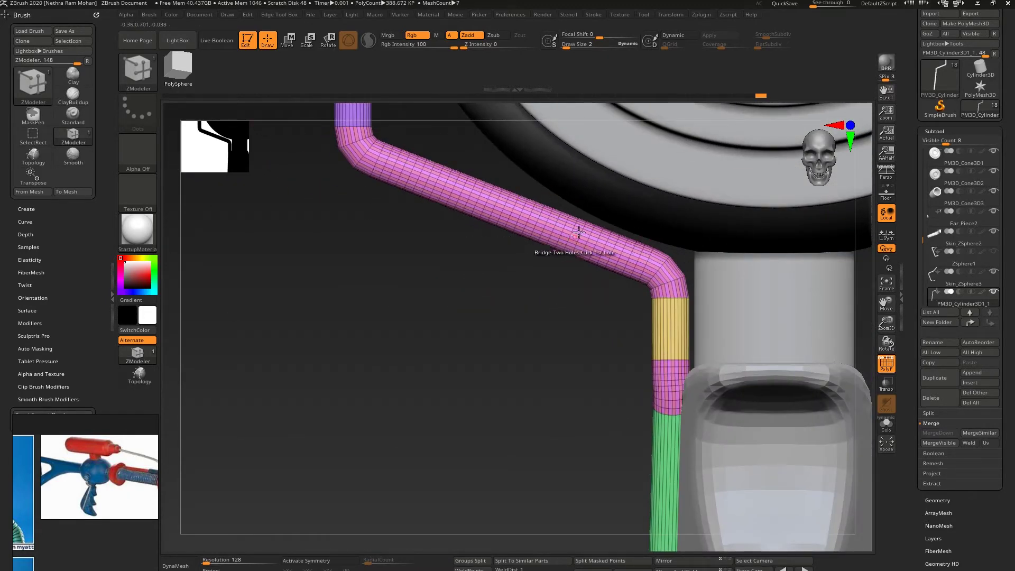
- Choose SelectLasso as the selection brush and hide a ring of polygons on the diagonal pipe beside its lower bend
alt+drag(669, 246, 647, 265)
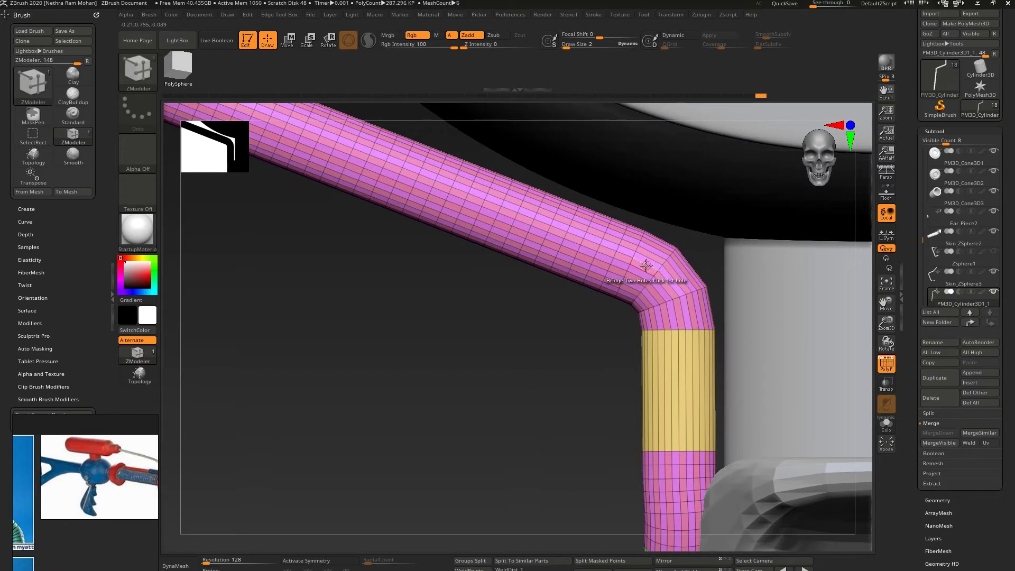
ctrl+shift+click(143, 74)
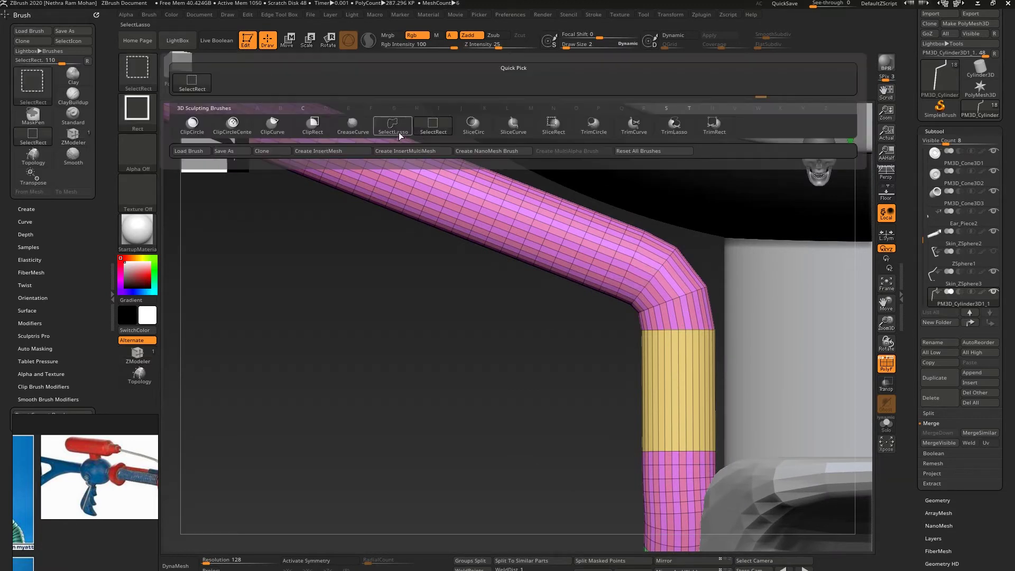
ctrl+shift+click(398, 132)
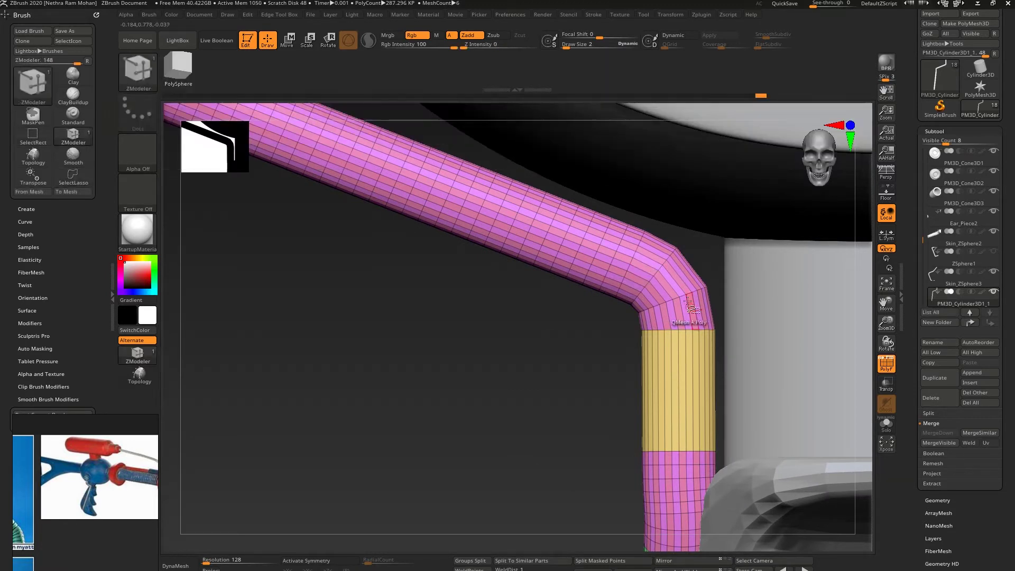
ctrl+shift+click(619, 259)
ctrl+shift+drag(614, 300, 600, 300)
ctrl+shift+click(593, 316)
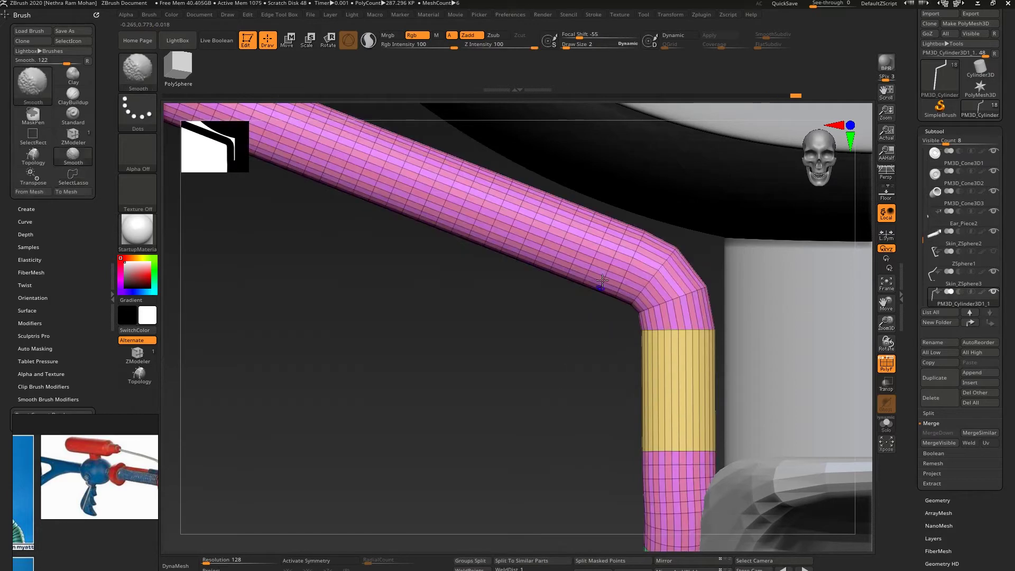
ctrl+shift+click(616, 255)
key(ctrl+z)
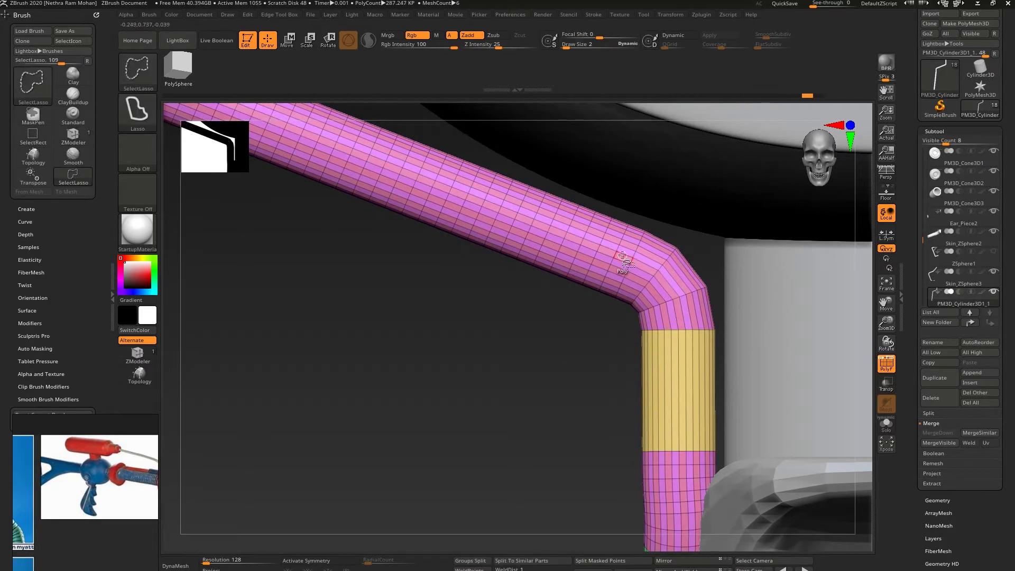
ctrl+shift+click(620, 259)
- Hide a matching polygon ring beside the upper bend and delete the hidden polygons to cut the diagonal pipe
alt+right_drag(619, 263, 904, 406)
ctrl+shift+click(372, 193)
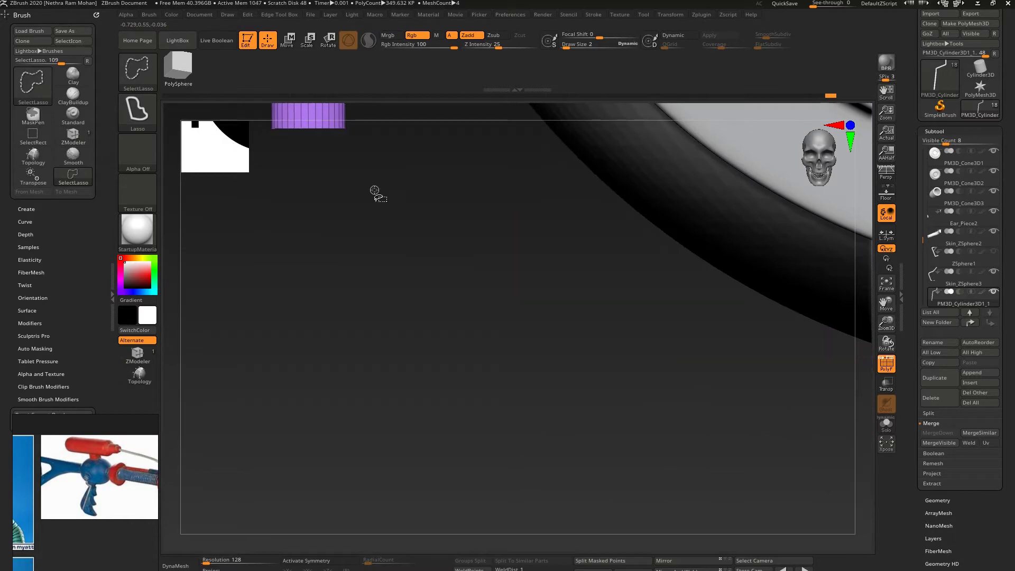
key(ctrl+z)
ctrl+shift+click(370, 191)
ctrl+right_drag(371, 190, 480, 339)
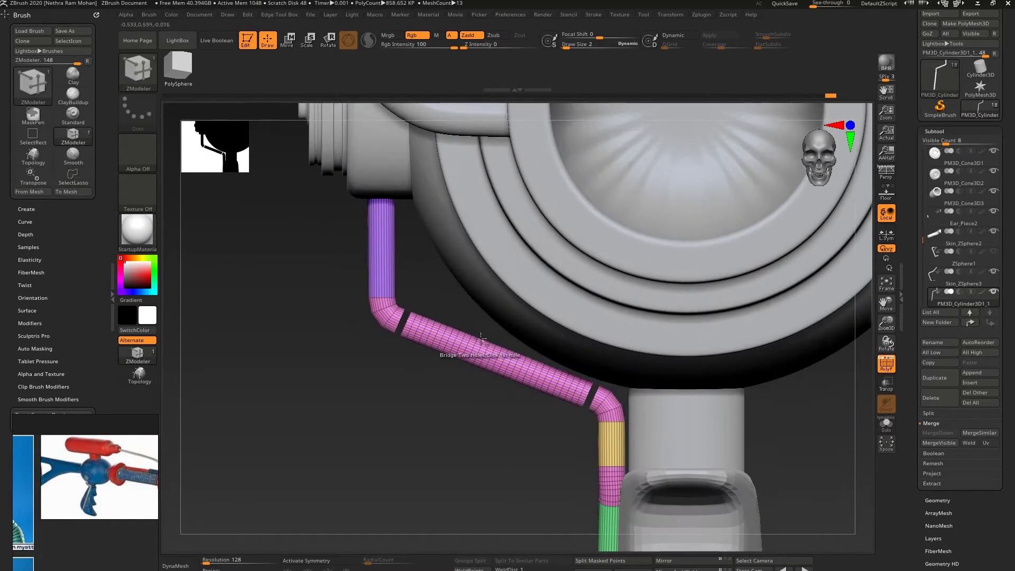
click(633, 569)
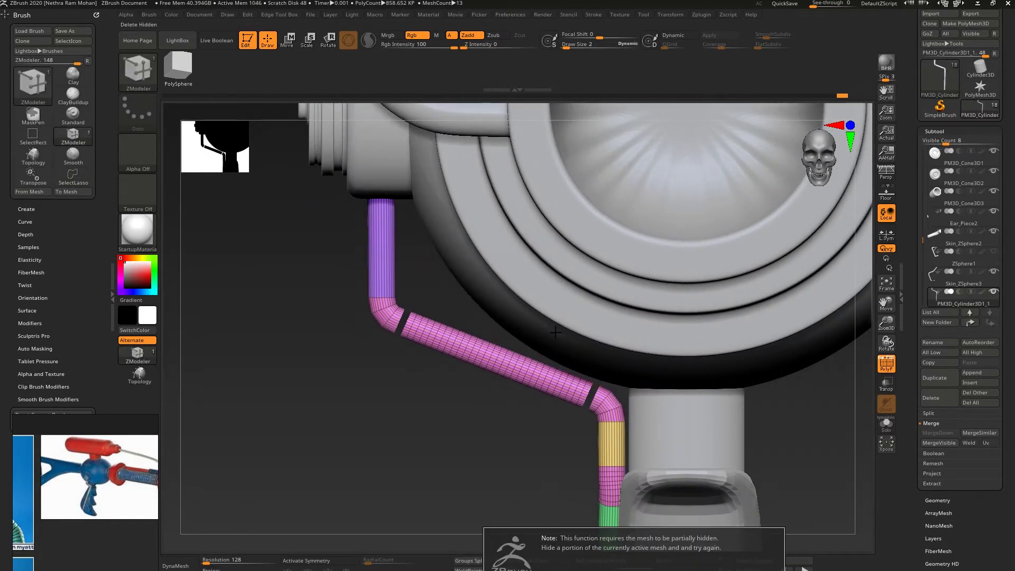
- Isolate the middle piece of the diagonal pipe and remove it, keeping only the bends at both ends
ctrl+shift+click(517, 364)
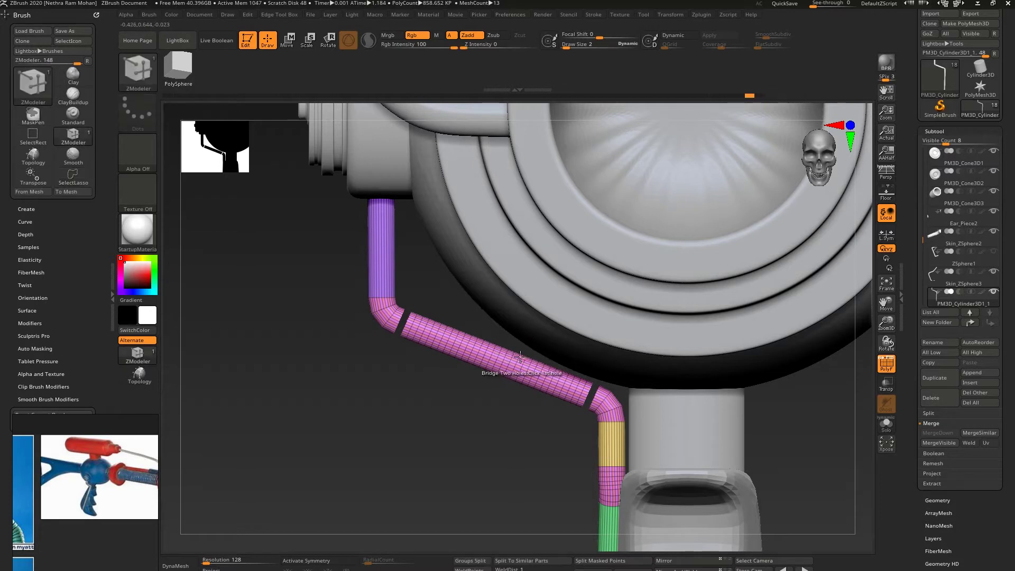
ctrl+shift+click(534, 373)
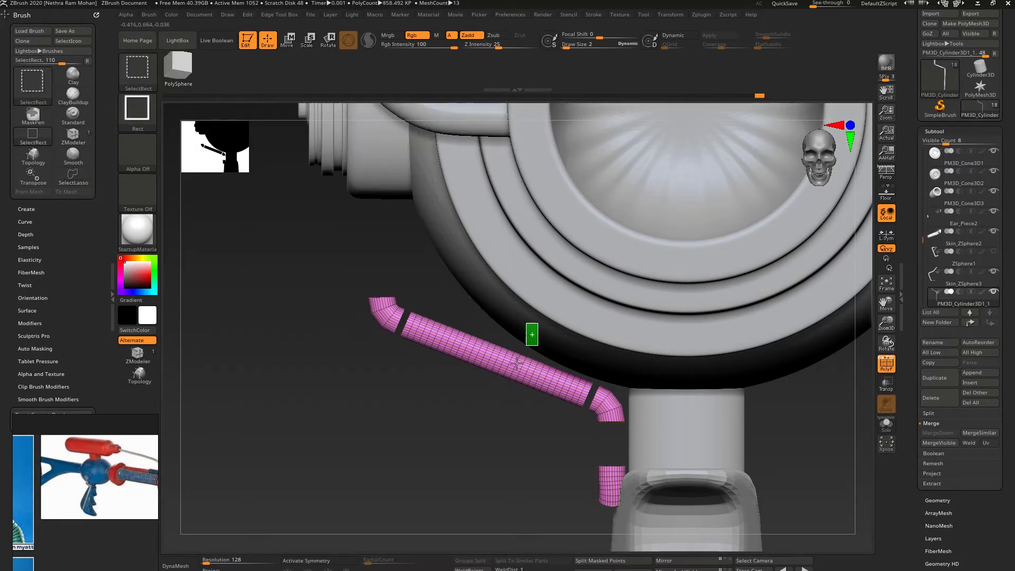
ctrl+shift+drag(517, 363, 494, 402)
key(ctrl+shift+a)
ctrl+shift+drag(465, 435, 469, 459)
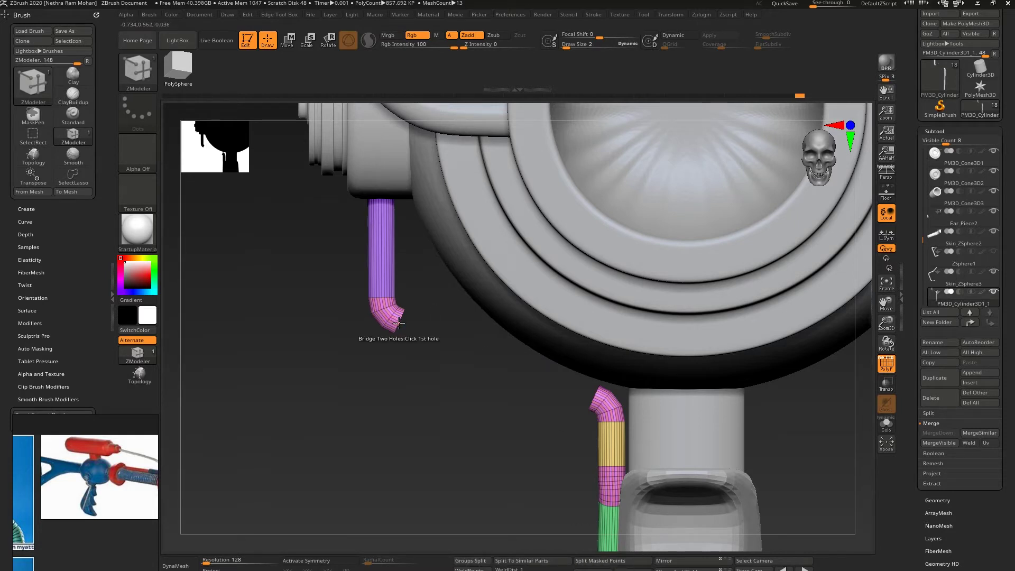
- Bridge the open ends of the two bends with a straight pipe section using the Spline option of Bridge Two Holes
key(space)
key(space)
key(space)
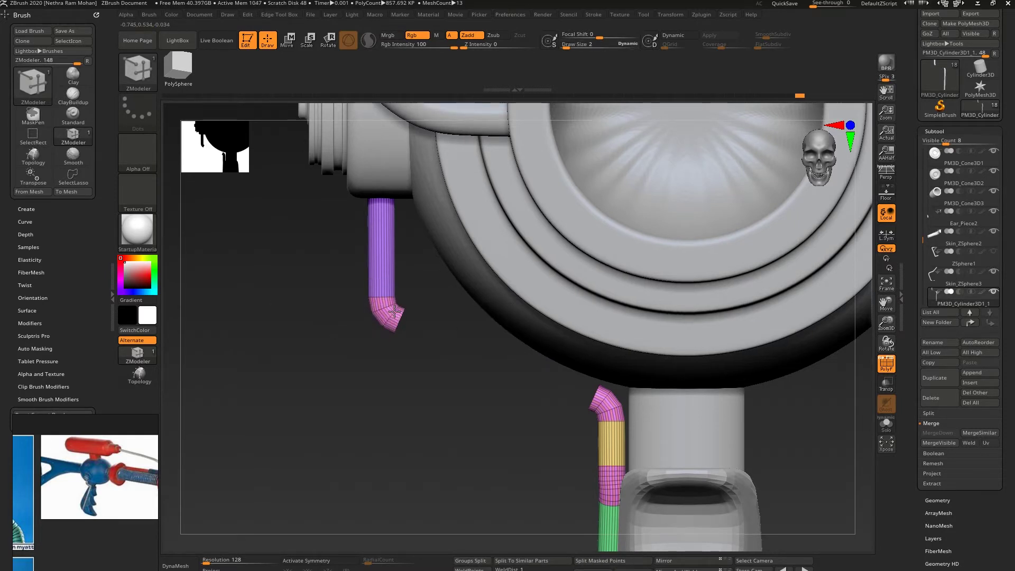
ctrl+right_drag(394, 311, 392, 317)
key(space)
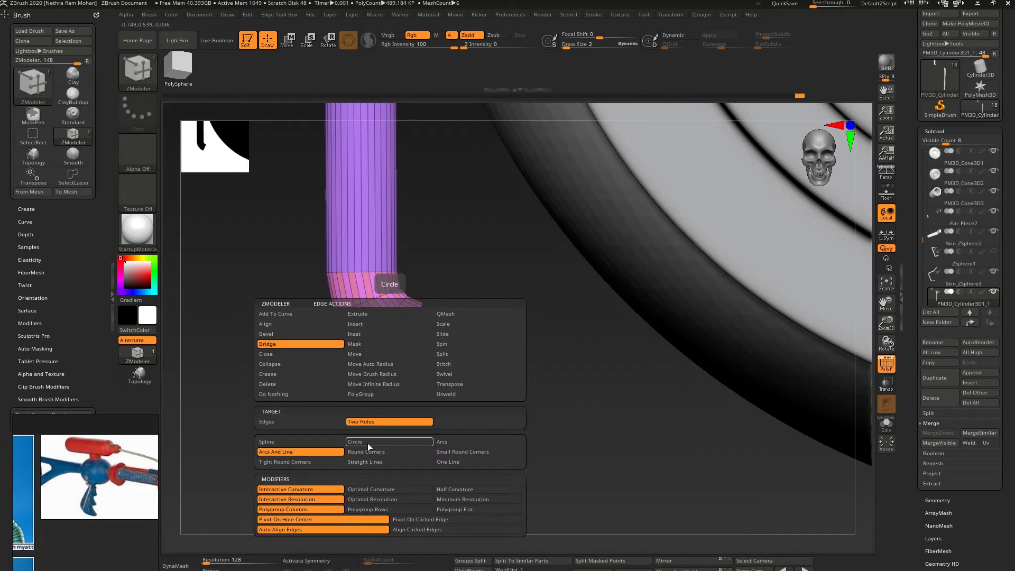
click(325, 441)
drag(410, 345, 314, 201)
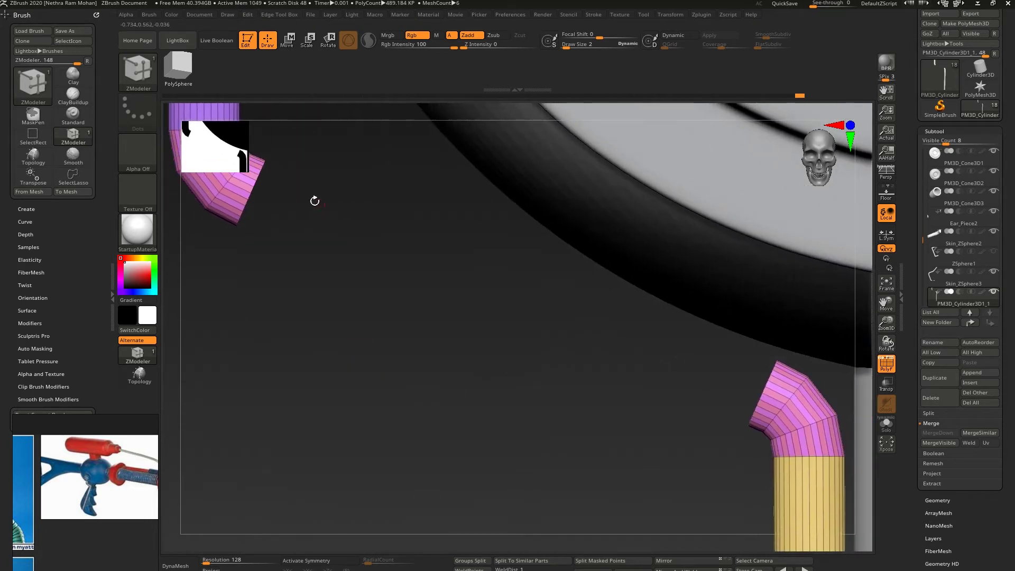
click(247, 202)
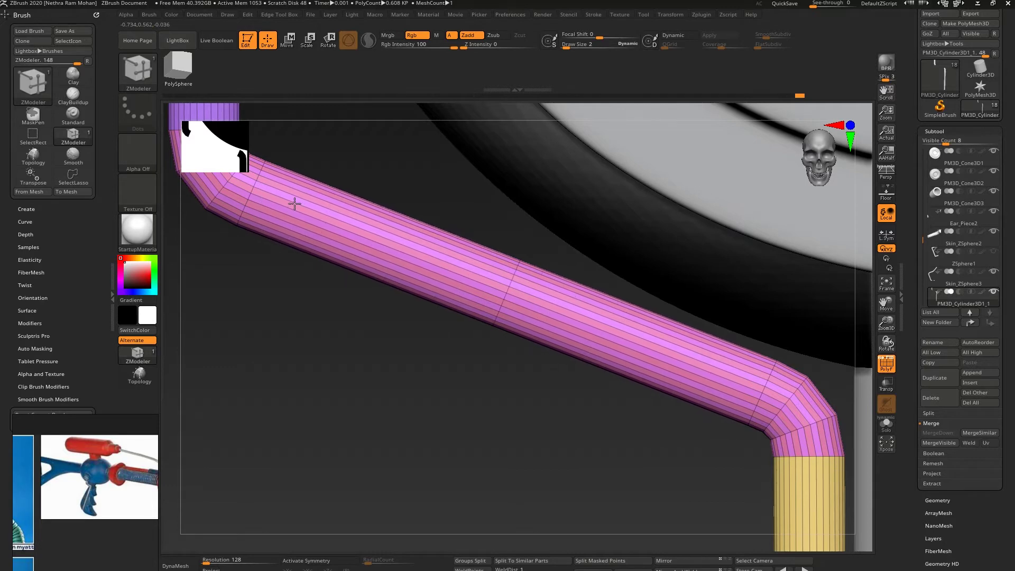
- Mirror the finished pipe onto the opposite side of the ray gun
alt+drag(507, 360, 345, 287)
click(682, 569)
mouse_move(535, 301)
alt+mouse_down()
mouse_move(614, 224)
mouse_move(612, 275)
mouse_move(555, 249)
mouse_move(508, 343)
alt+mouse_up()
ctrl+shift+click(537, 161)
mouse_move(509, 317)
mouse_down()
mouse_move(514, 207)
mouse_move(510, 301)
mouse_up()
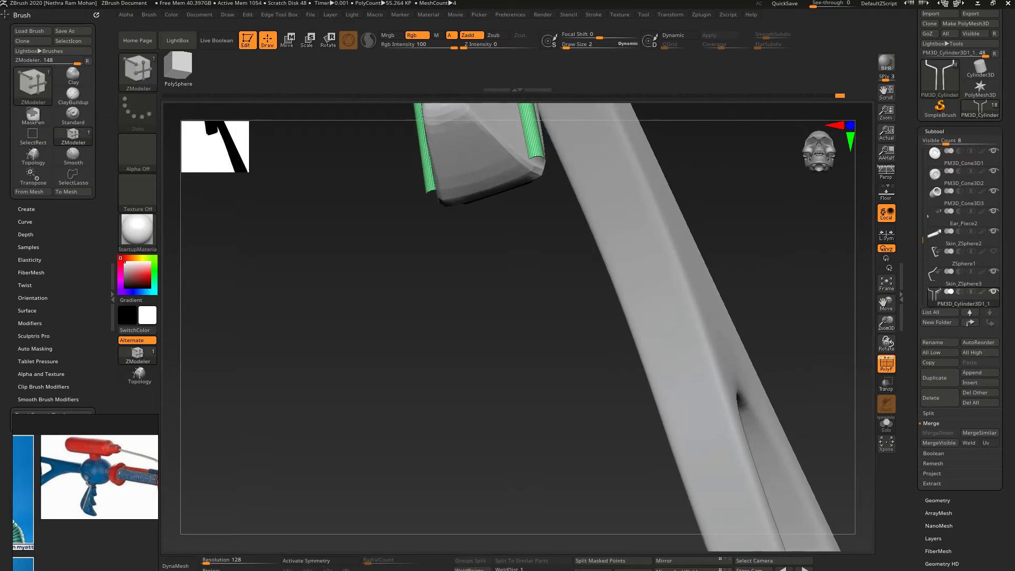
- Try to bridge the open lower ends of the two grip pipes with Bridge Two Holes and Tight Round Corners
alt+drag(508, 158, 432, 320)
key(space)
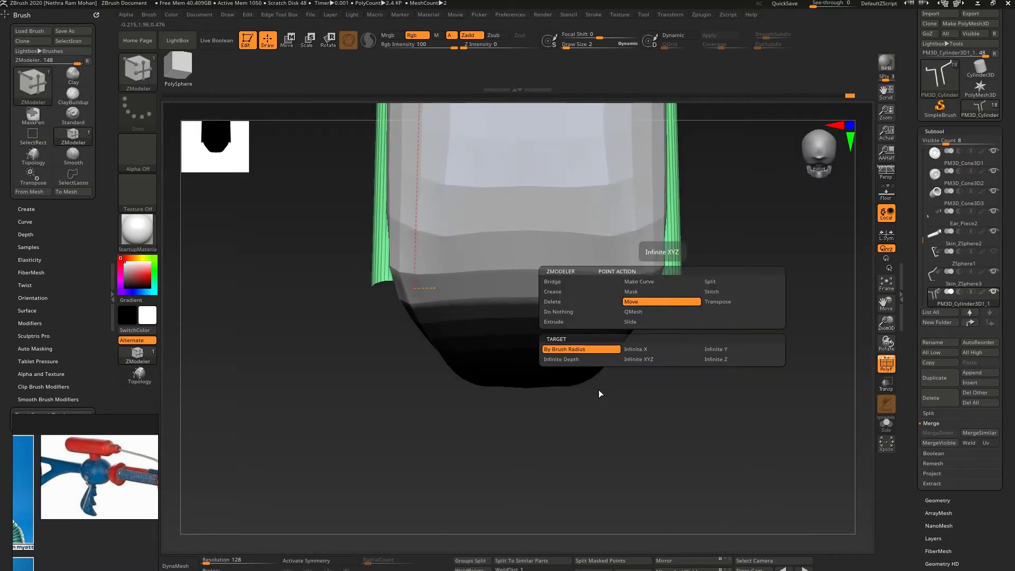
click(649, 321)
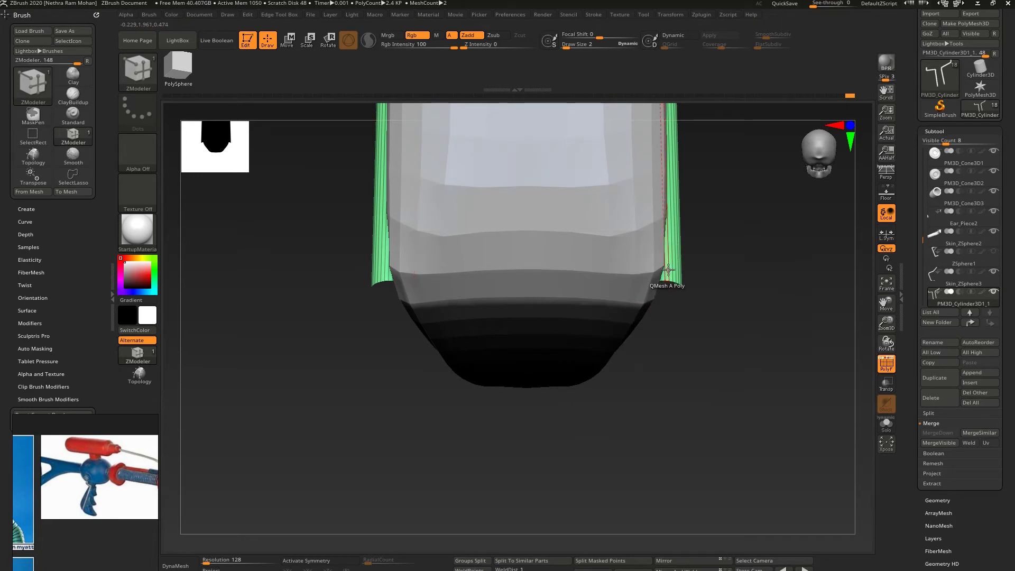
key(space)
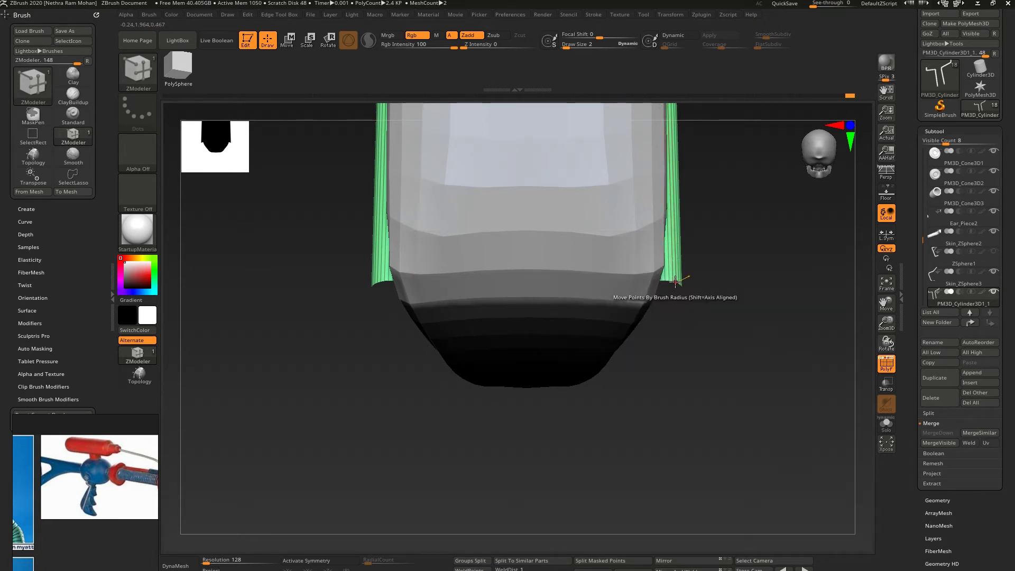
key(space)
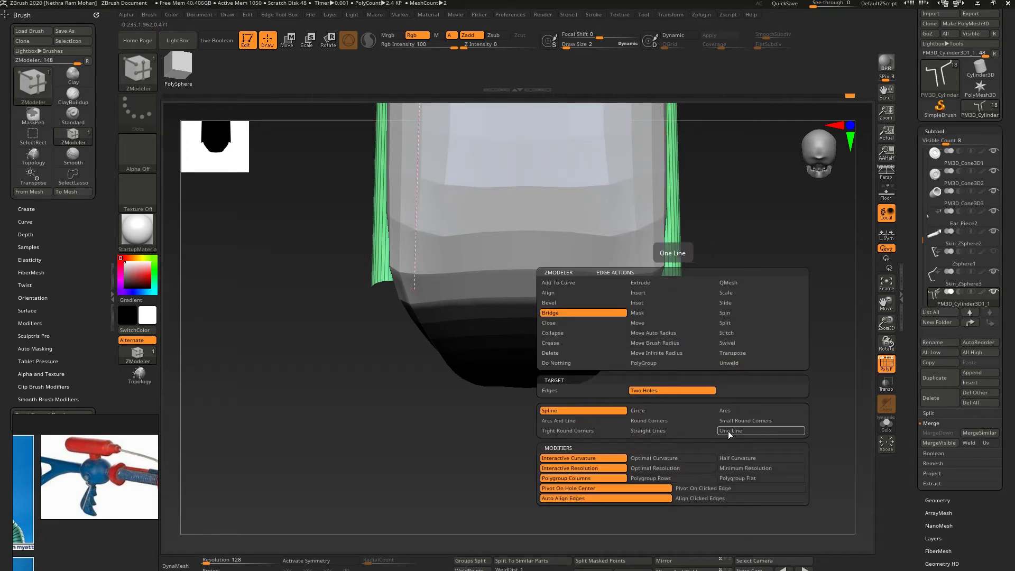
click(578, 430)
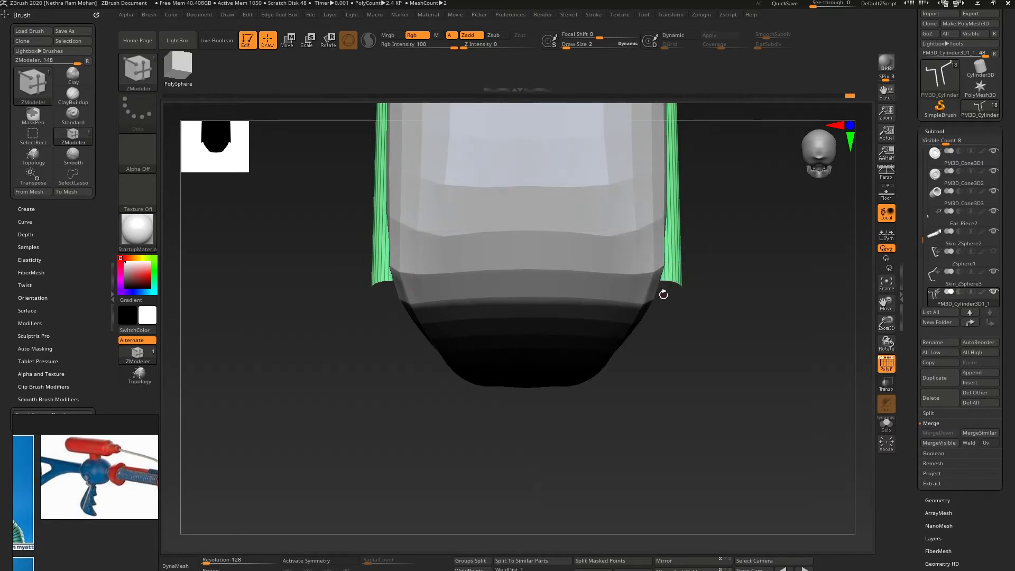
ctrl+right_drag(661, 281, 675, 304)
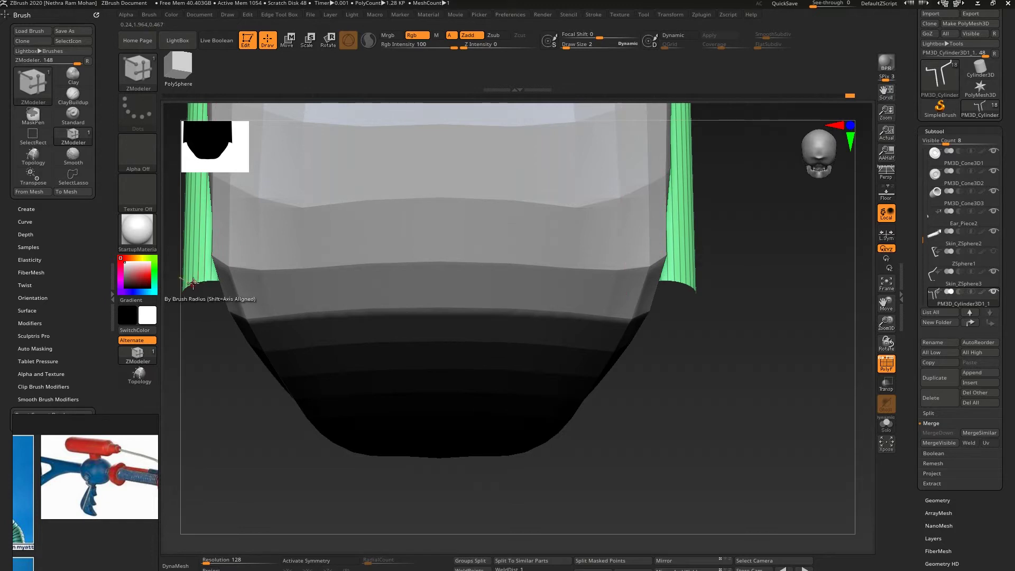
right_drag(193, 286, 223, 286)
mouse_move(215, 278)
mouse_down()
mouse_move(211, 265)
mouse_move(297, 256)
mouse_move(273, 216)
mouse_move(239, 244)
mouse_move(288, 227)
mouse_move(259, 215)
mouse_move(256, 199)
mouse_up()
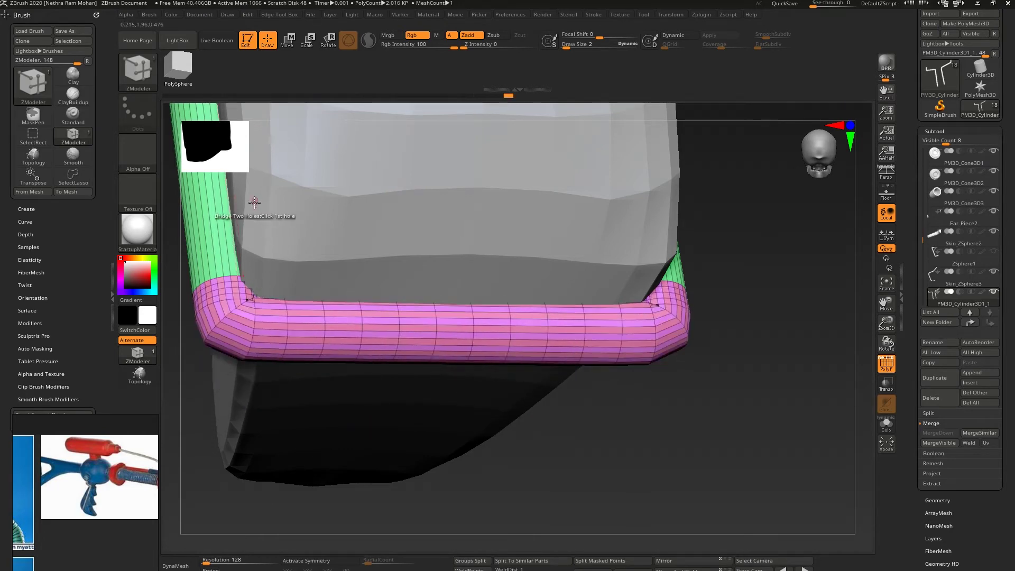
- Undo the tight-cornered bridge between the lower pipe ends
key(ctrl+z)
key(ctrl+z)
key(ctrl+z)
key(ctrl+z)
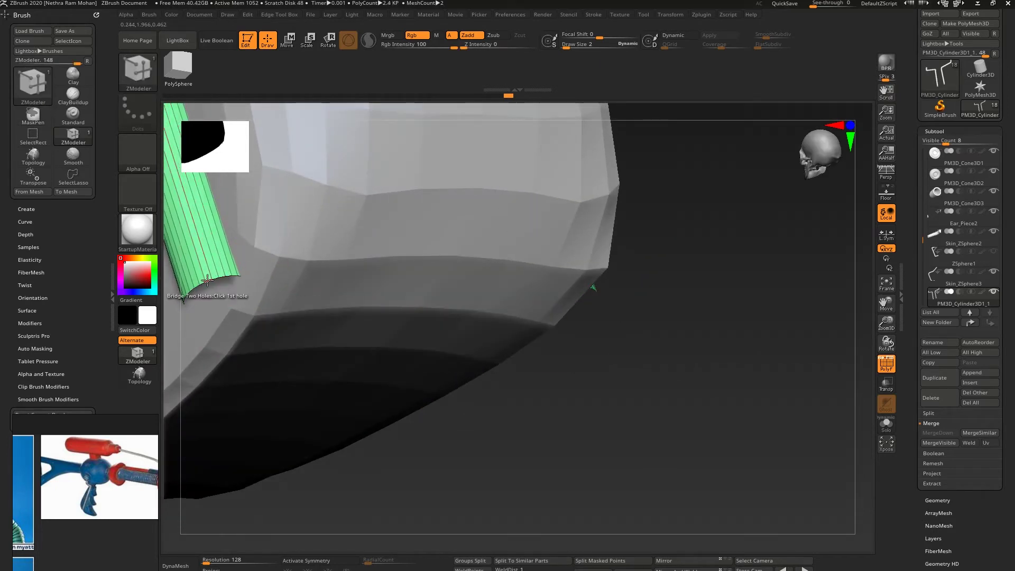
- Try the Round Corners option for bridging the lower pipe ends beneath the grip, and undo the bridge
key(space)
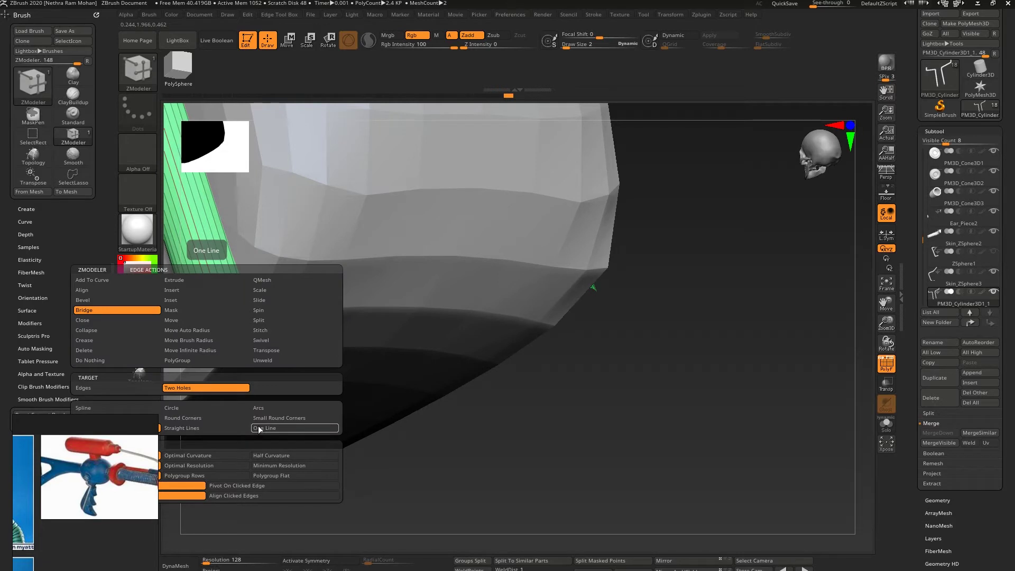
click(220, 418)
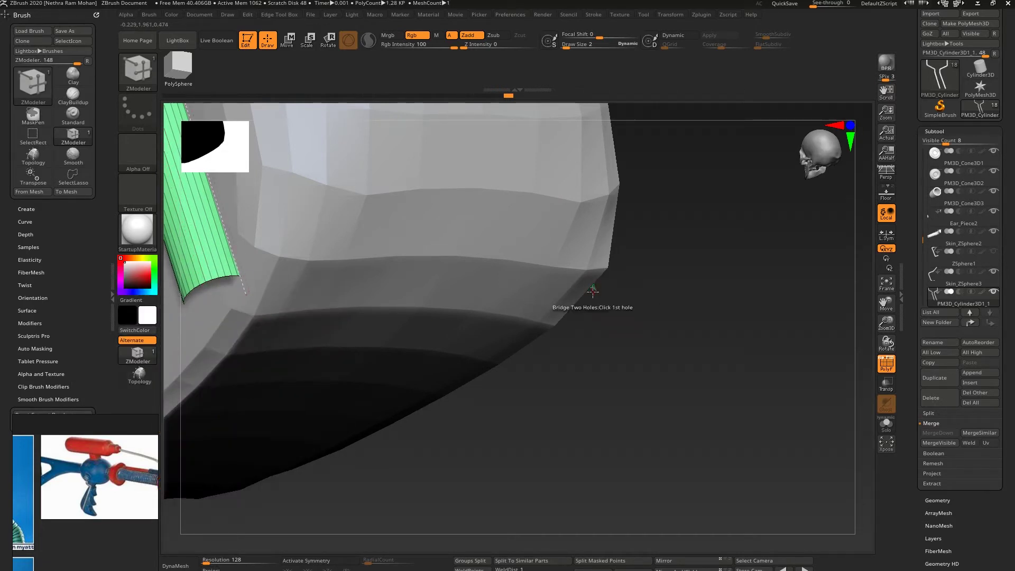
drag(598, 290, 688, 291)
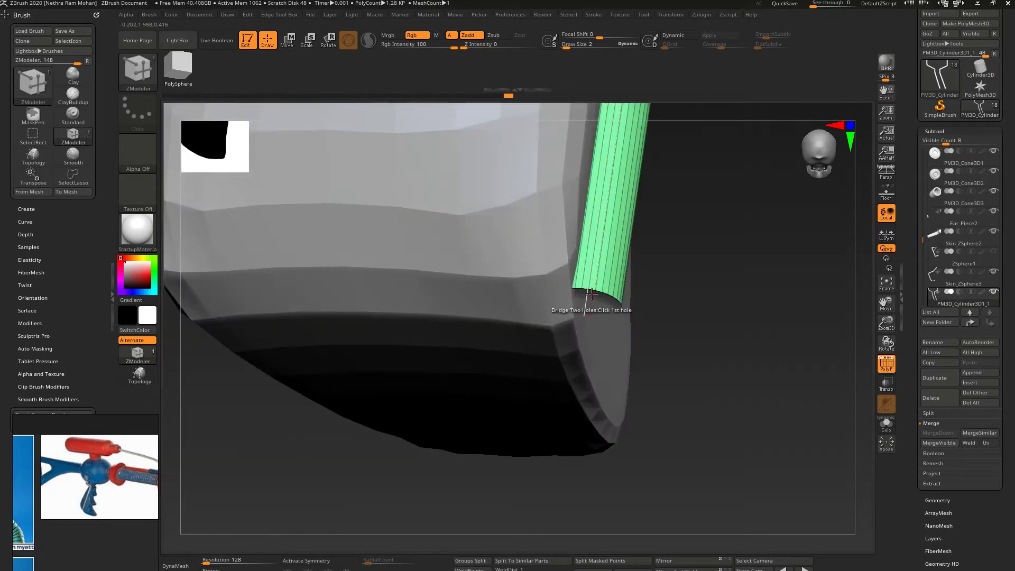
right_drag(381, 326, 324, 300)
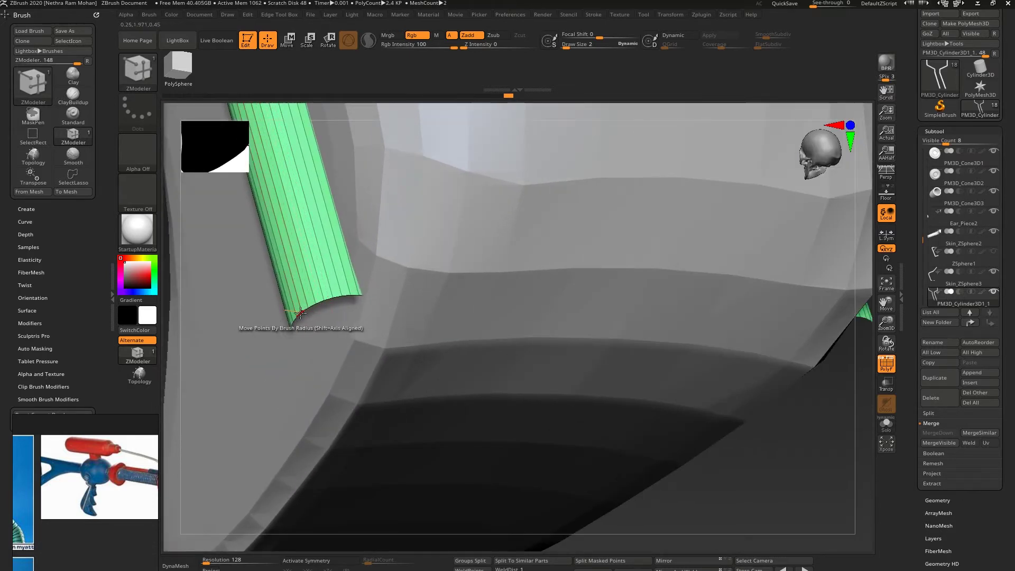
right_drag(328, 300, 374, 351)
click(322, 302)
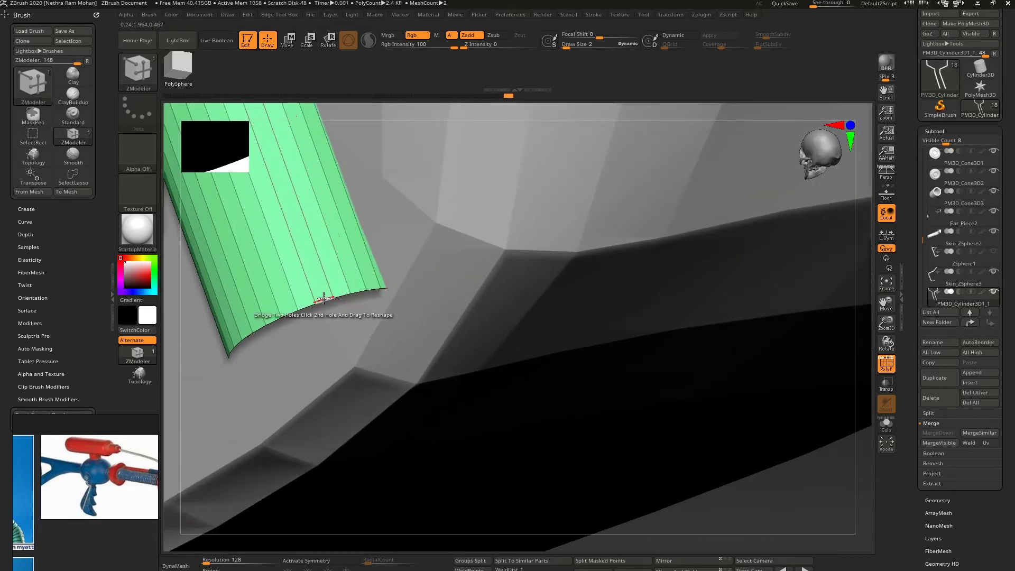
drag(386, 278, 482, 233)
mouse_move(483, 233)
ctrl+right_down()
mouse_move(421, 235)
mouse_move(442, 245)
mouse_move(414, 210)
mouse_move(453, 261)
mouse_move(430, 255)
ctrl+right_up()
key(ctrl+z)
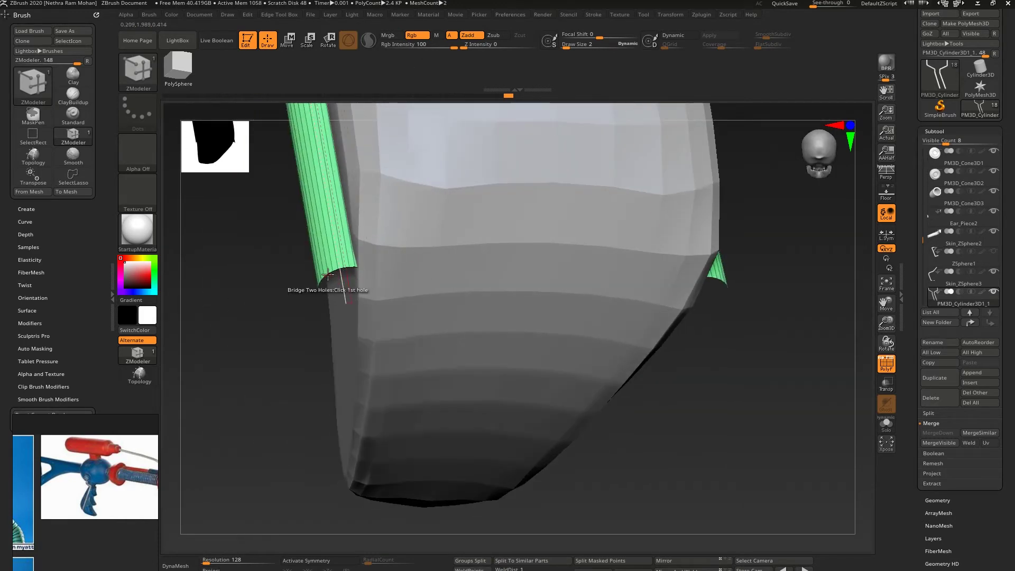
- Bridge the two lower pipe ends across the grip with Bridge Two Holes using the Small Round Corners option
right_drag(334, 284, 337, 282)
key(space)
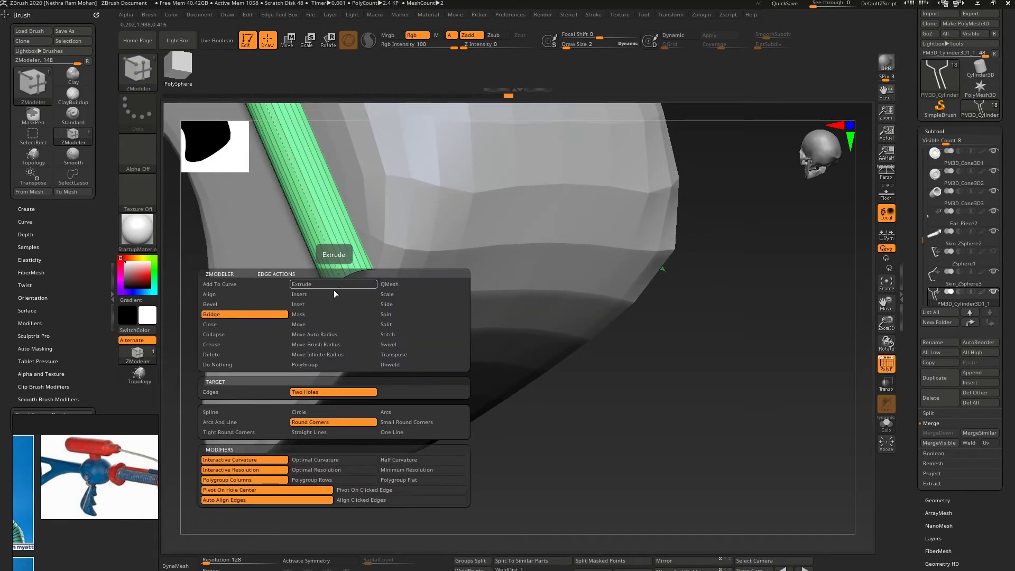
click(393, 422)
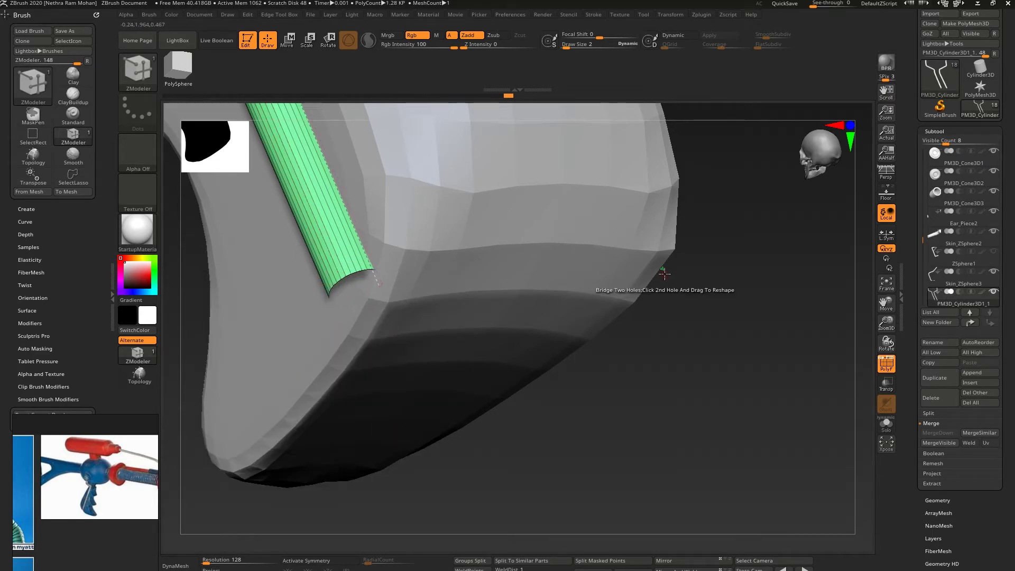
right_drag(664, 271, 652, 271)
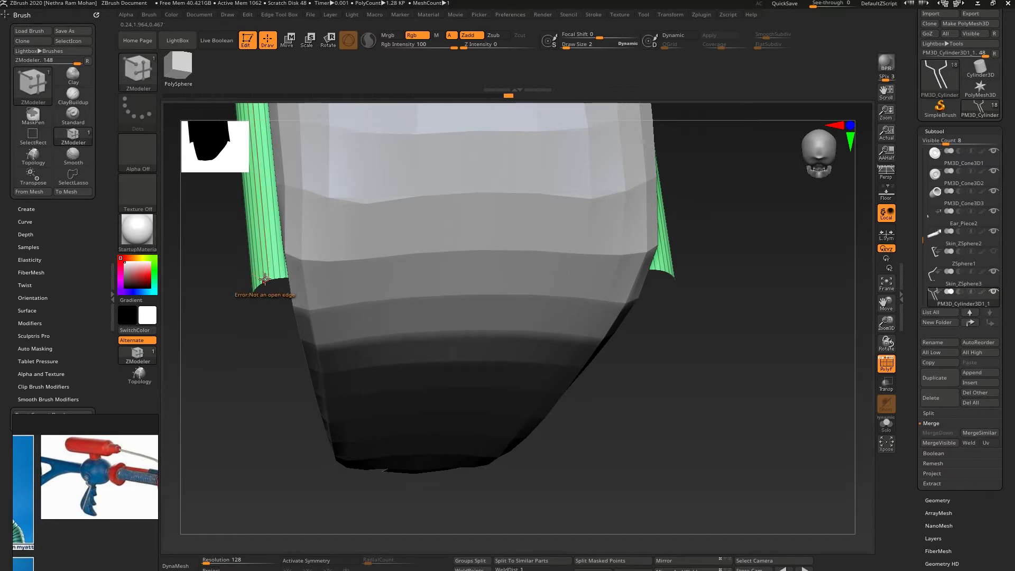
right_drag(262, 283, 283, 284)
alt+right_drag(609, 246, 506, 277)
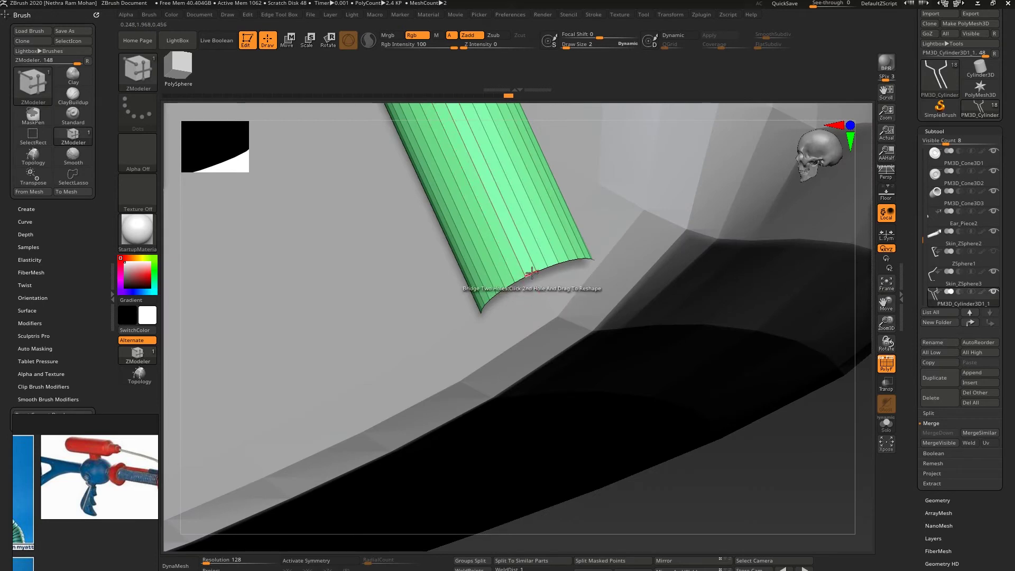
drag(530, 273, 587, 196)
ctrl+right_drag(586, 196, 519, 296)
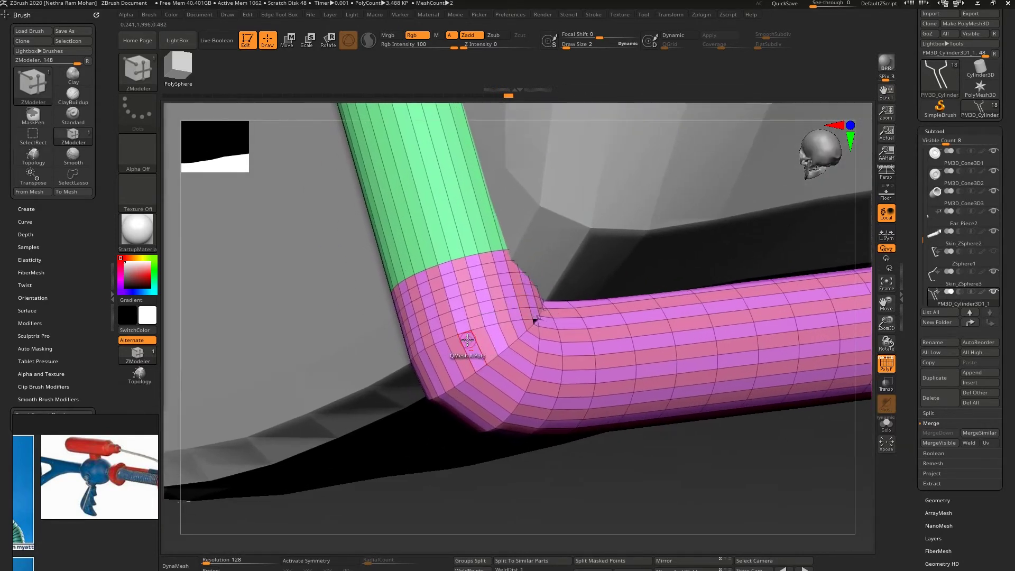
- Delete the surplus edge loops crowding the lower bend between the grip pipe and the new cross pipe
key(space)
alt+click(461, 333)
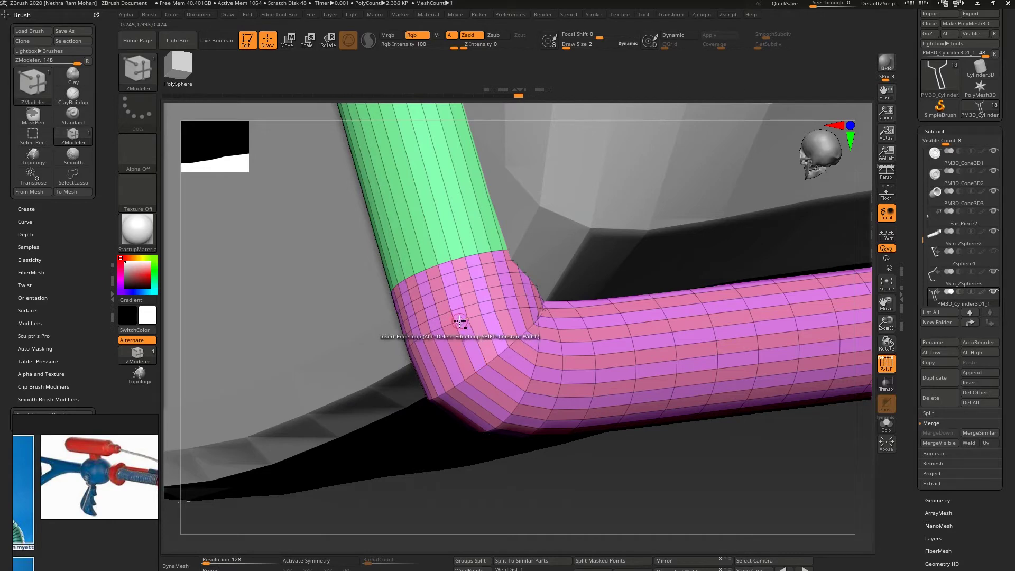
alt+click(458, 321)
alt+click(457, 311)
alt+click(455, 298)
alt+click(452, 285)
right_drag(466, 304, 500, 315)
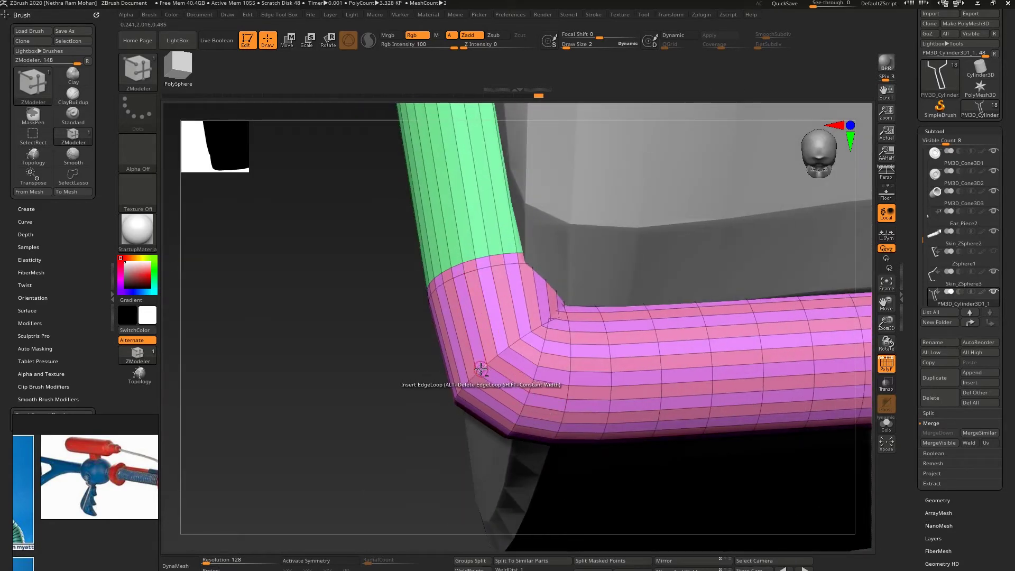
alt+click(524, 397)
mouse_move(525, 390)
right_down()
mouse_move(532, 369)
mouse_move(490, 378)
right_up()
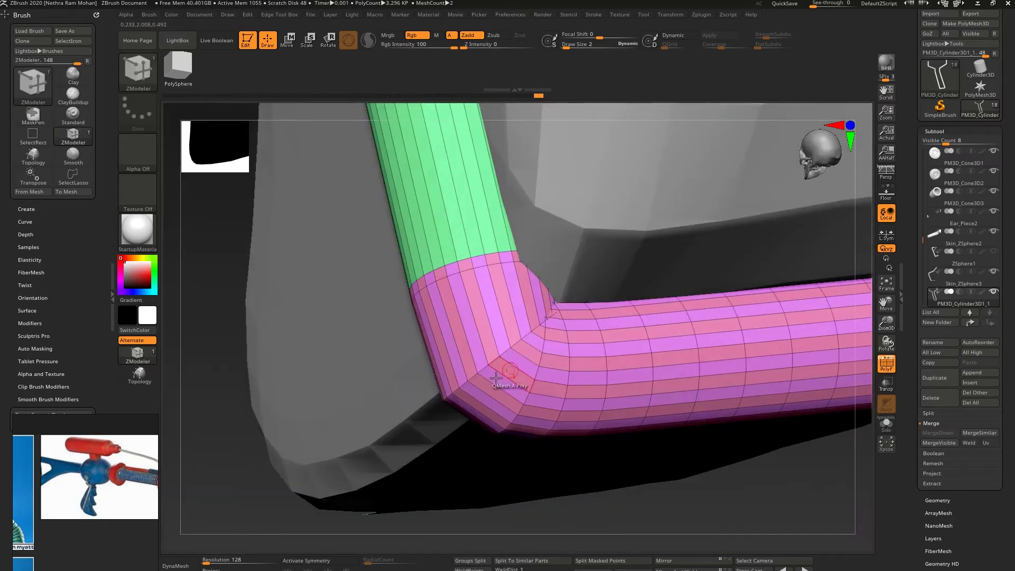
- Slide the complete edge loops around the lower bend to space them more evenly and smooth the corner
key(space)
click(546, 335)
drag(500, 357, 481, 320)
key(ctrl+z)
key(space)
click(465, 419)
right_drag(481, 320, 540, 359)
drag(534, 373, 582, 363)
drag(522, 311, 516, 298)
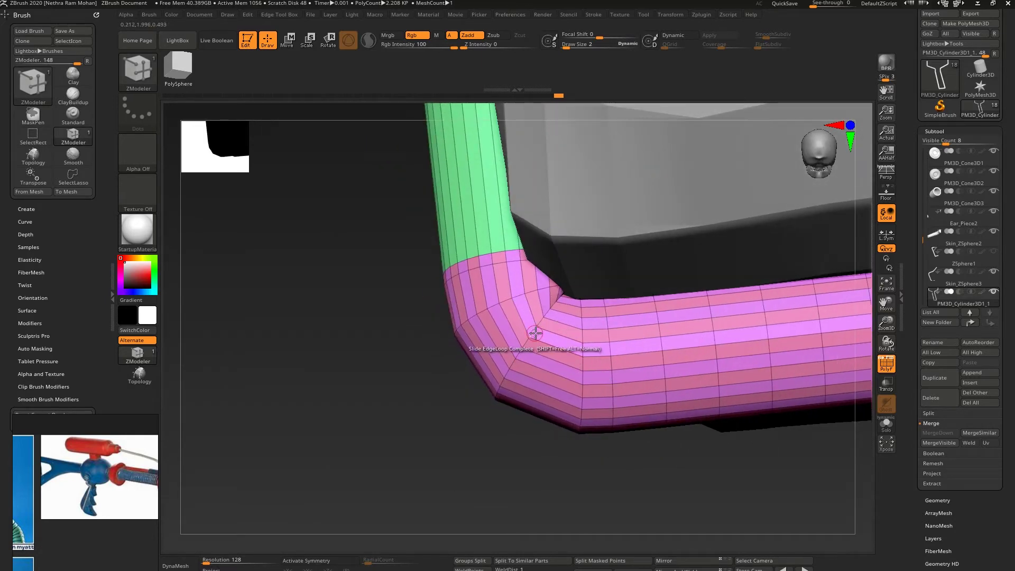
drag(534, 332, 541, 338)
right_drag(541, 338, 556, 346)
right_drag(566, 346, 535, 358)
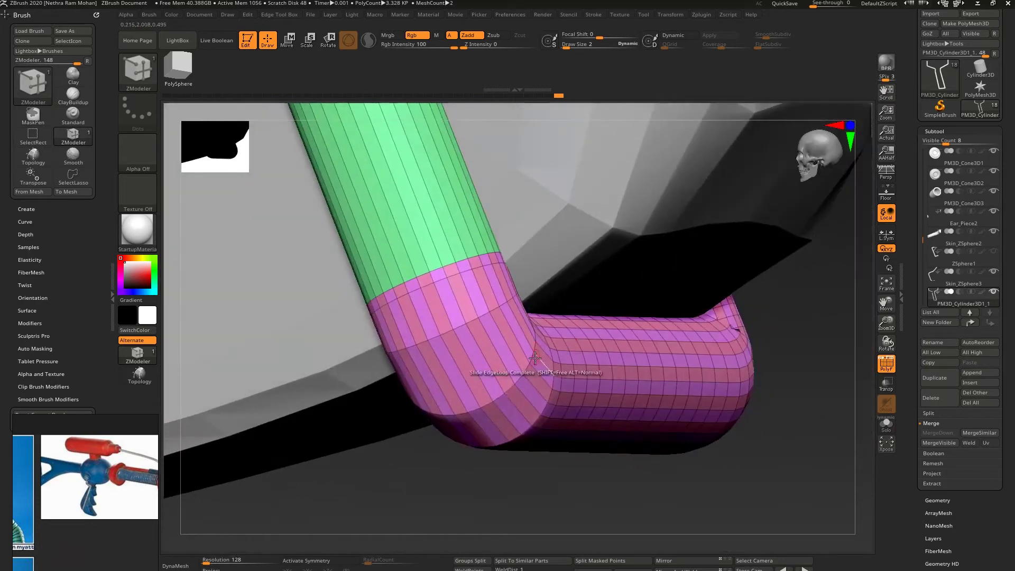
- With symmetry activated, bevel complete edge loops on the lower bend on the opposite side of the grip
right_drag(560, 406, 566, 288)
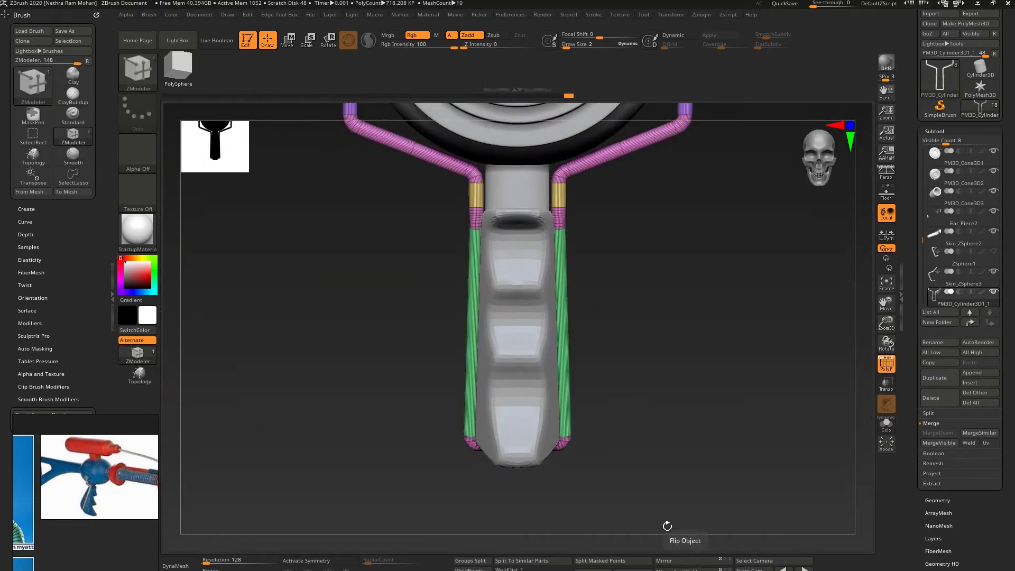
right_drag(667, 525, 534, 404)
mouse_move(487, 428)
right_down()
mouse_move(560, 410)
mouse_move(526, 423)
mouse_move(487, 391)
mouse_move(492, 418)
right_up()
right_drag(537, 305, 530, 328)
key(space)
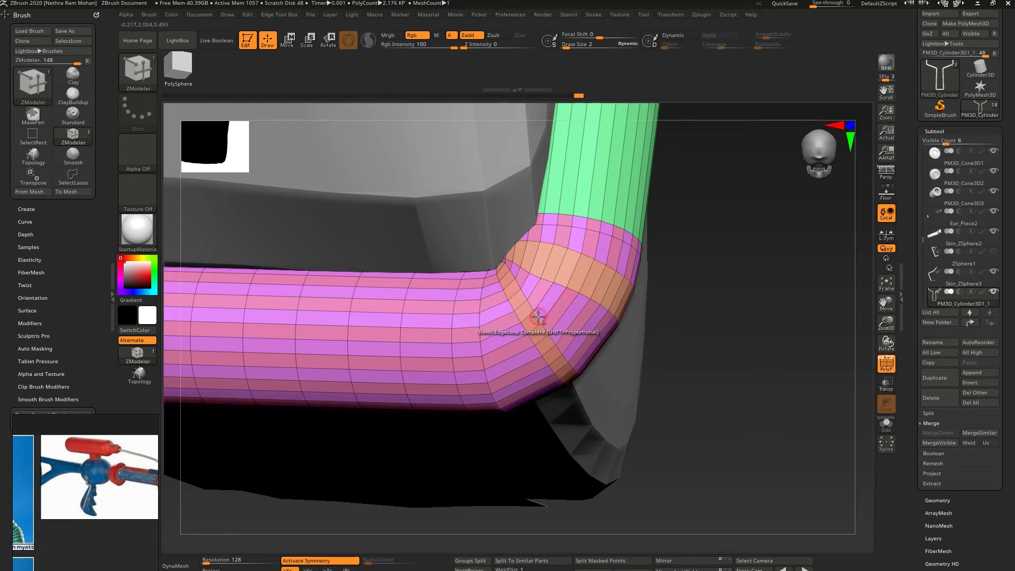
click(538, 316)
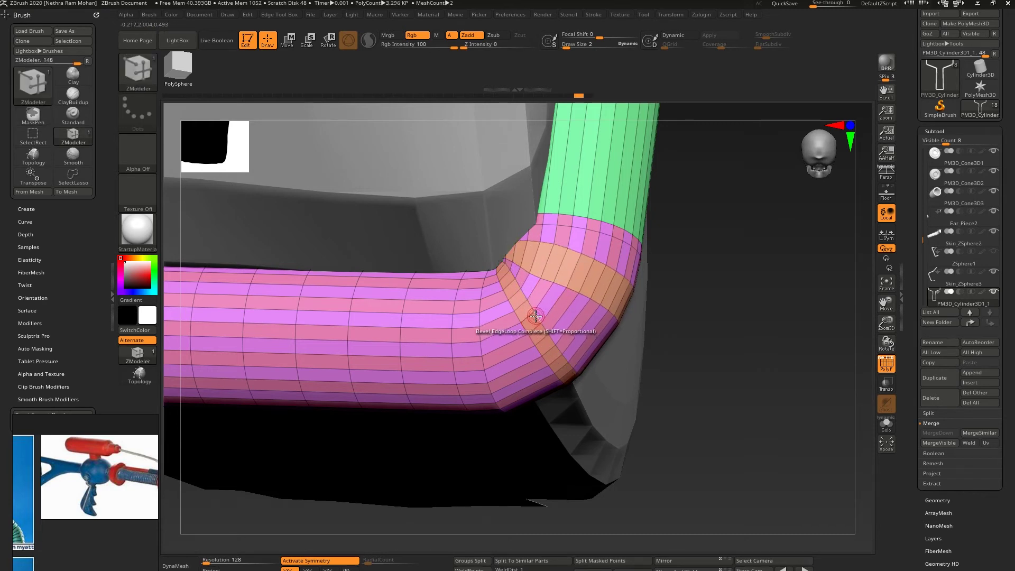
key(space)
click(587, 328)
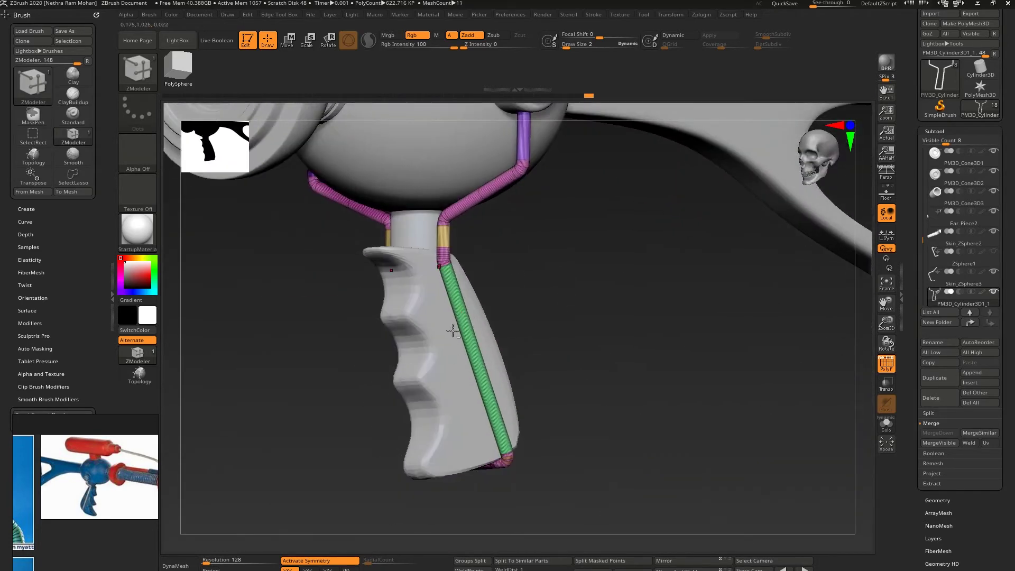
- Select the pistol grip subtool, turn on Dynamic subdivision and hide the polyframe to inspect the smoothed shape
alt+click(452, 331)
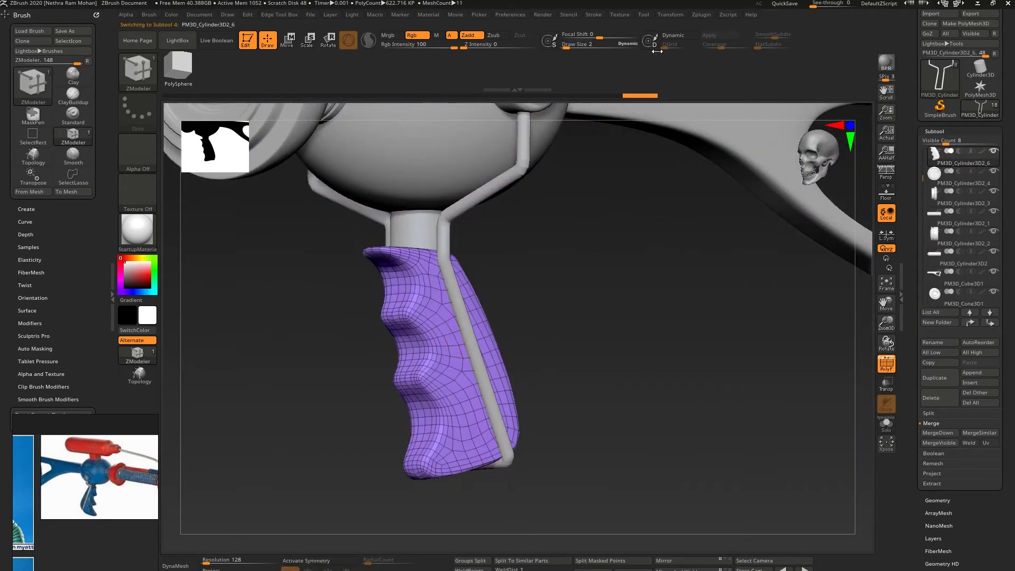
click(673, 35)
key(shift+f)
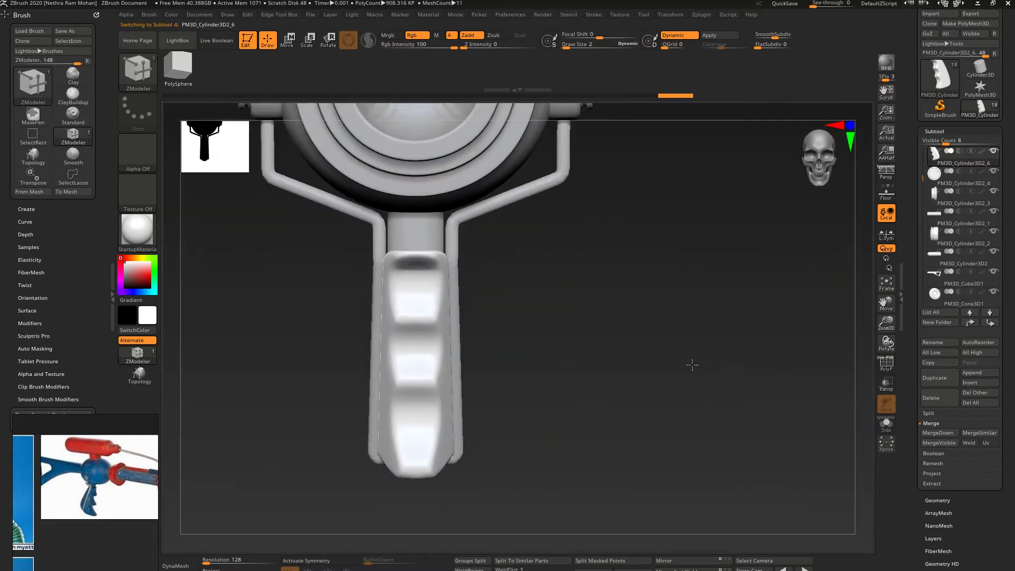
drag(692, 364, 651, 287)
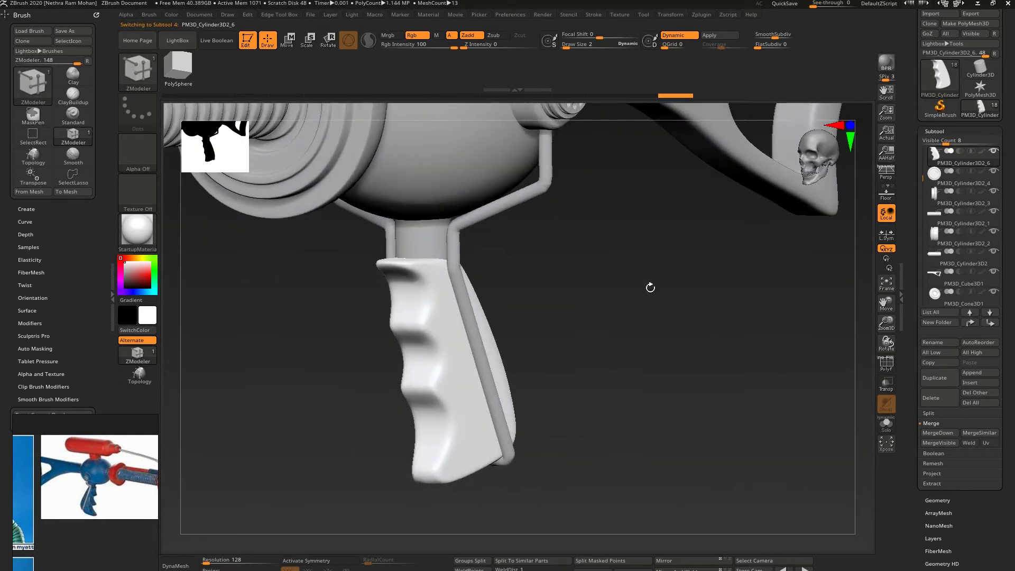
- Select the pipe subtool and apply Mirror And Weld so both sides of the pipe match
alt+click(548, 183)
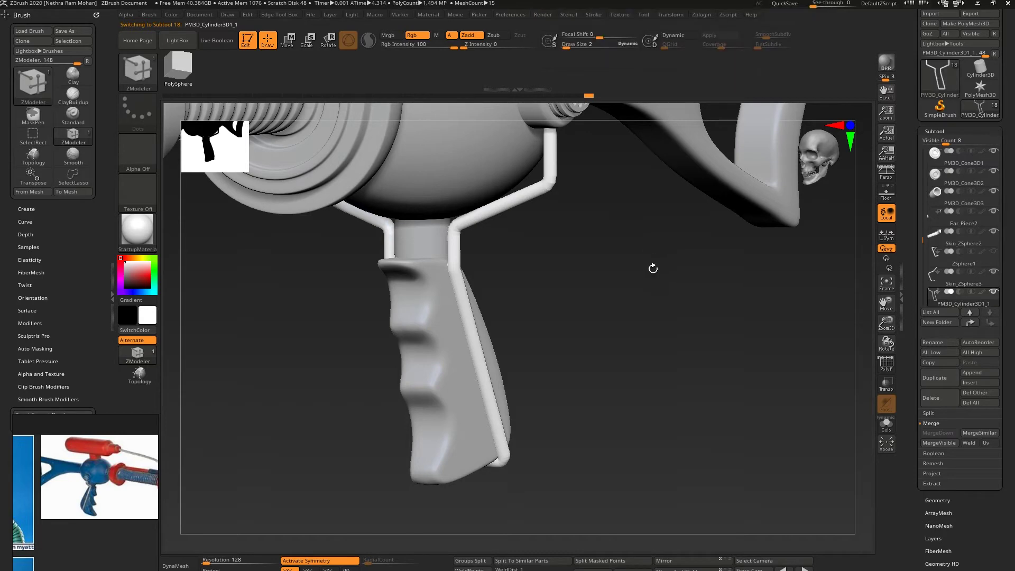
drag(652, 268, 843, 392)
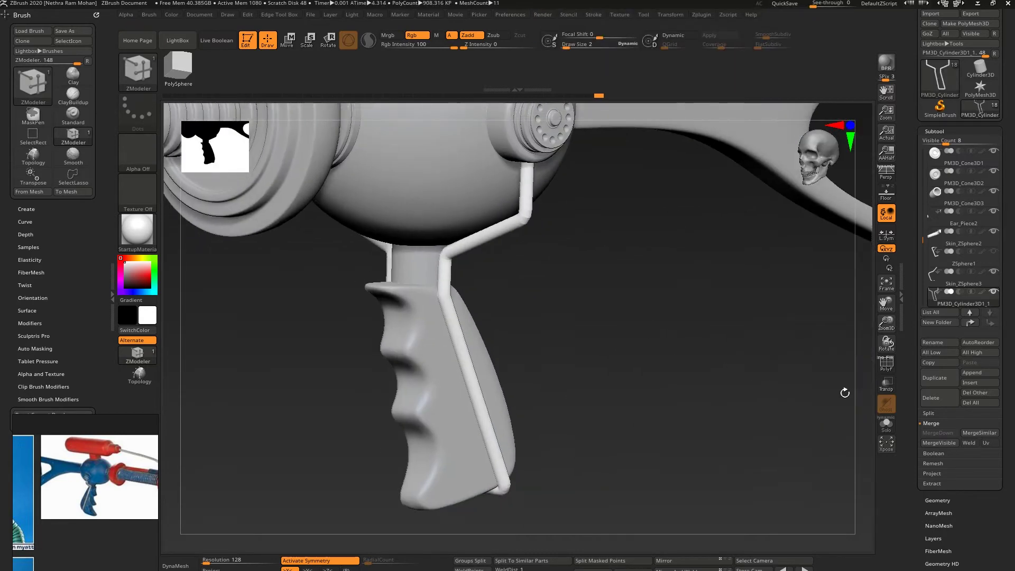
drag(917, 356, 913, 306)
click(937, 400)
click(944, 316)
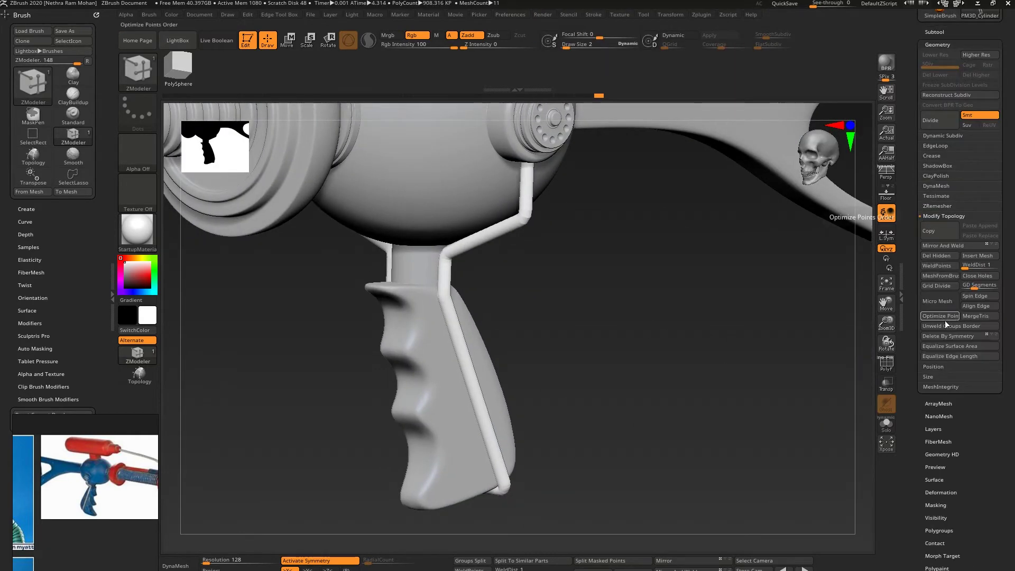
click(941, 265)
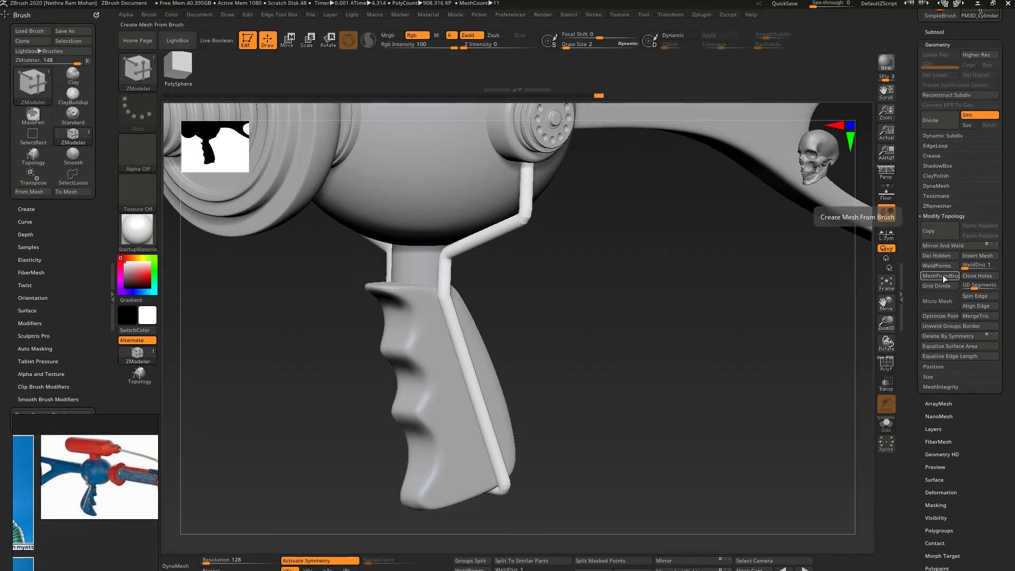
drag(816, 275, 730, 480)
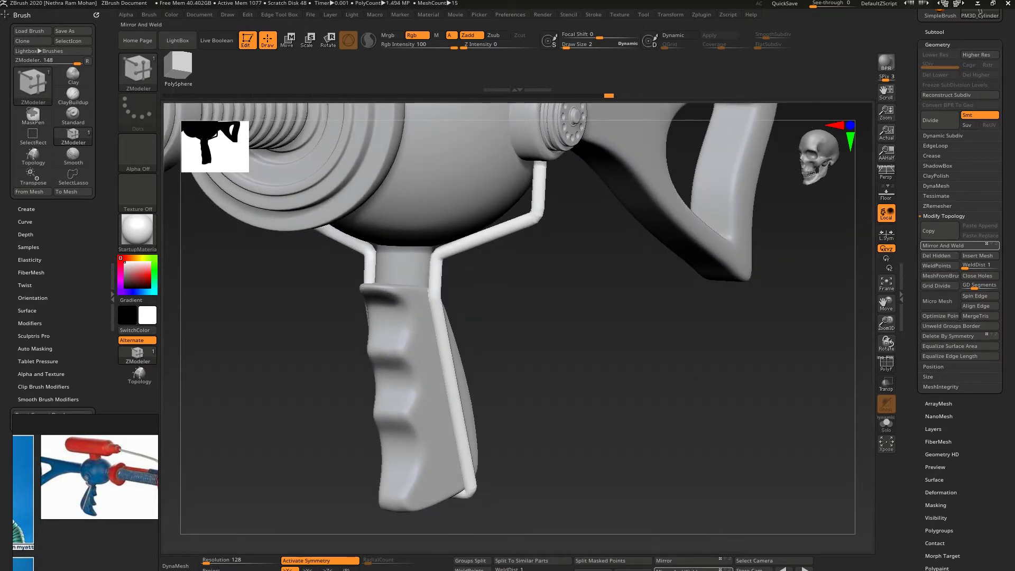
click(681, 40)
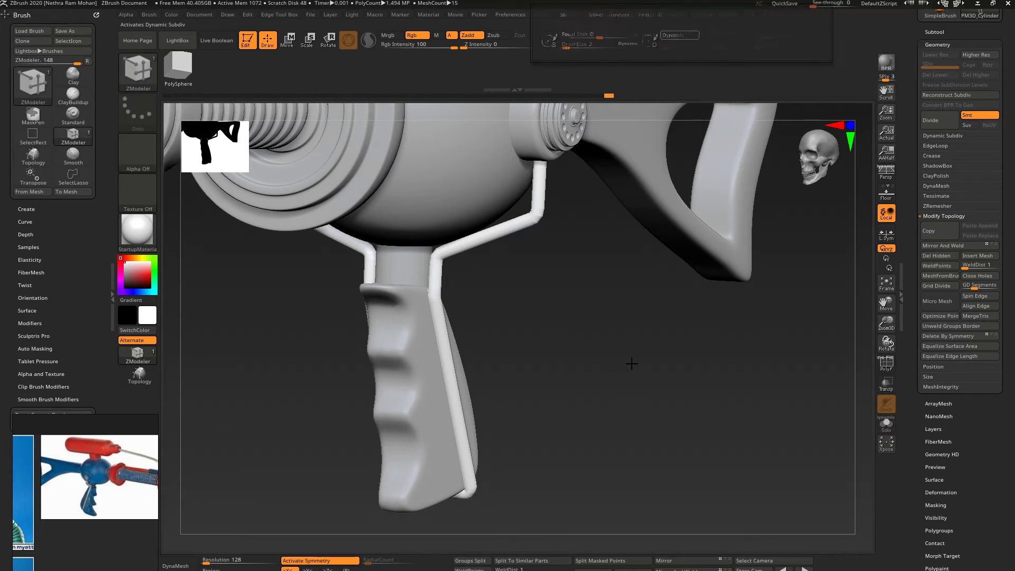
click(958, 306)
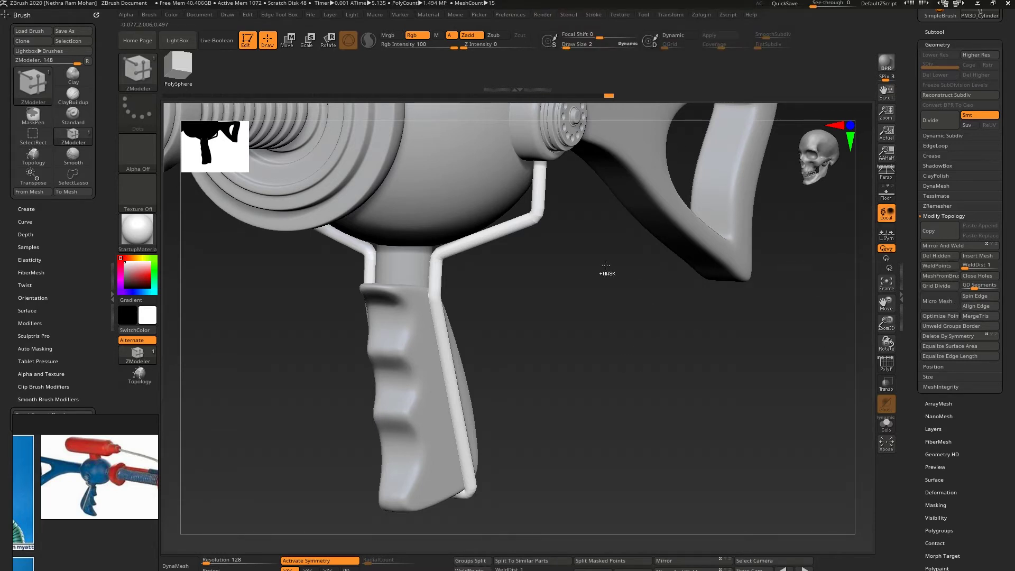
drag(622, 278, 648, 290)
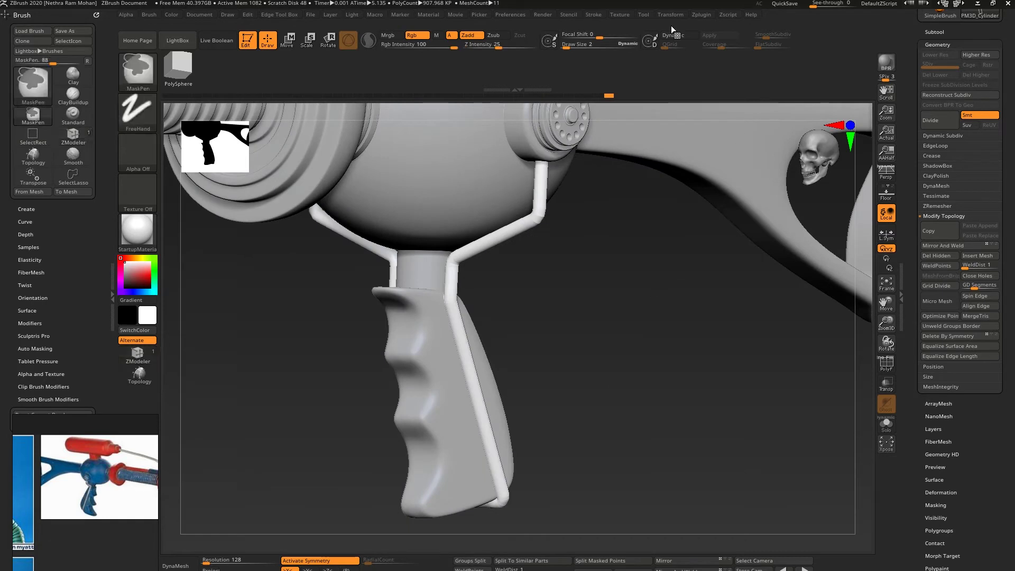
key(2)
click(558, 311)
key(shift+f)
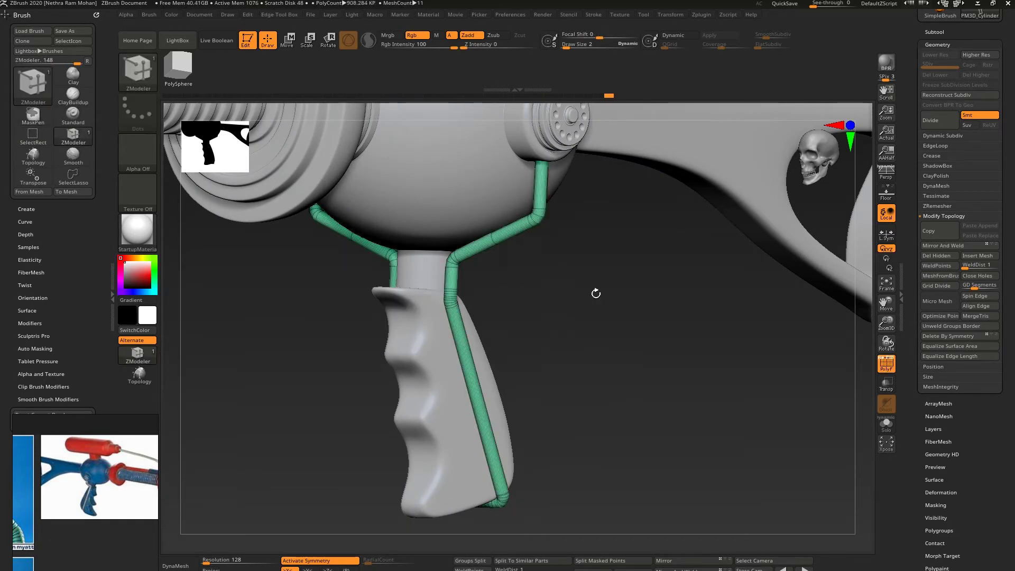
ctrl+shift+click(545, 221)
key(ctrl+z)
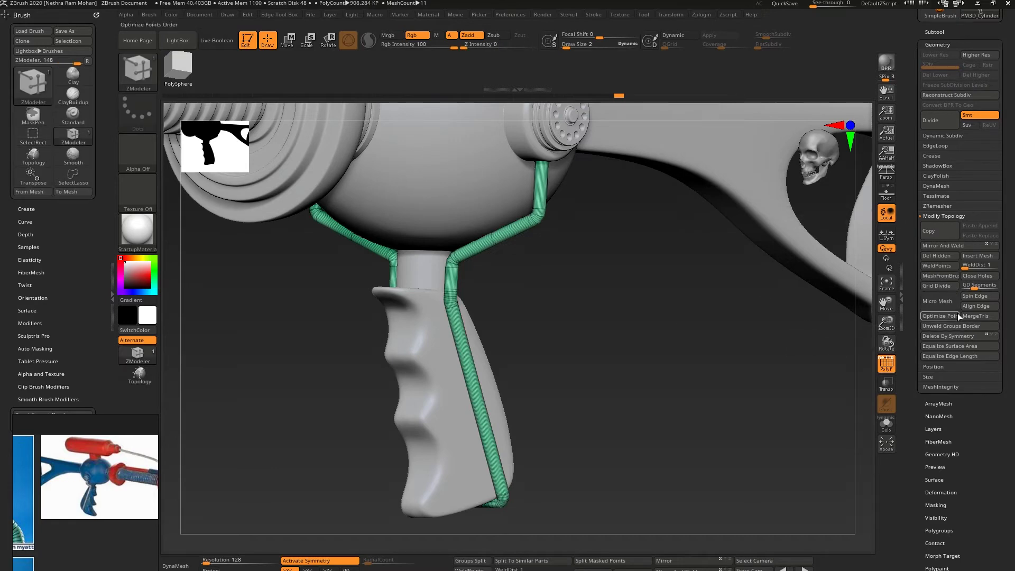
click(943, 258)
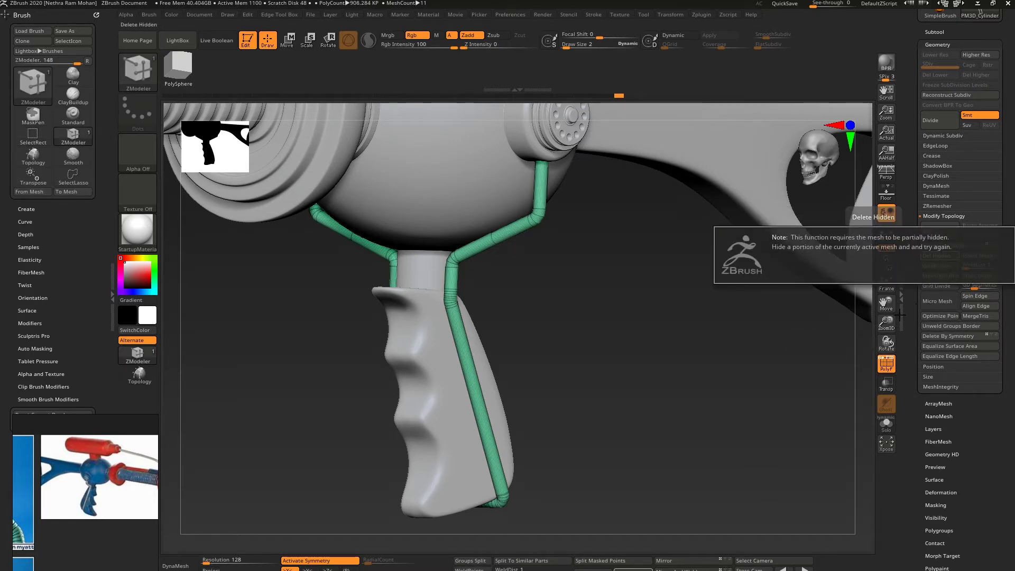
- Remesh the pipe with ZRemesher, hide the polyframe and turn on Dynamic subdivision
drag(776, 356, 658, 289)
click(935, 205)
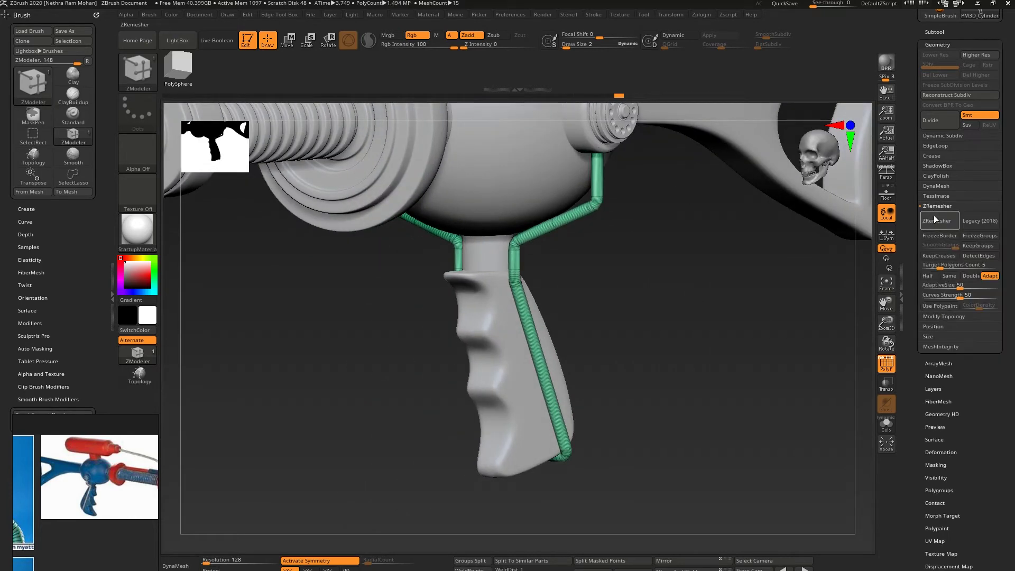
click(939, 225)
mouse_move(740, 326)
mouse_down()
mouse_move(765, 320)
mouse_move(741, 318)
mouse_up()
click(887, 365)
drag(783, 370, 687, 318)
click(676, 35)
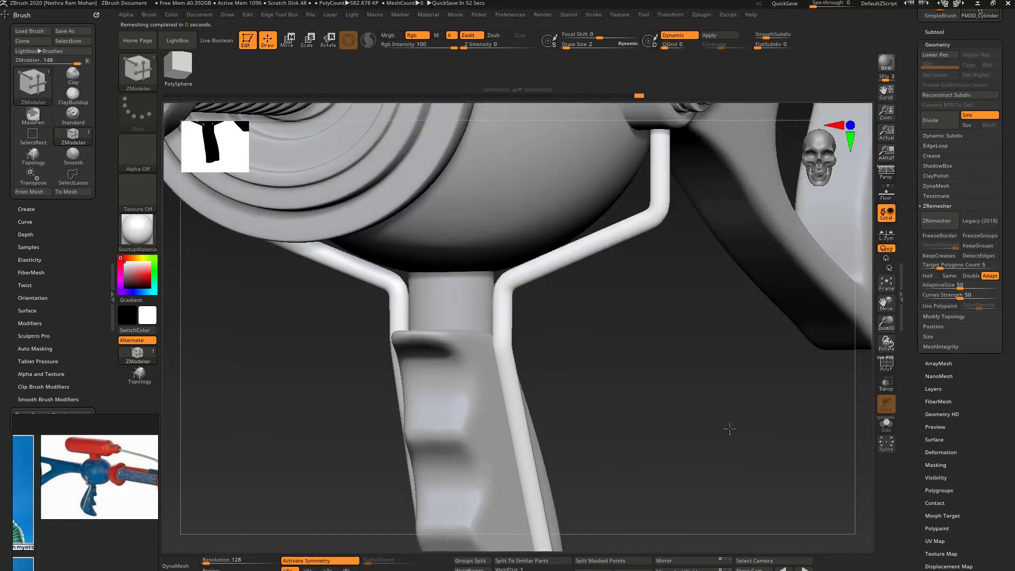
- Reorder the subtools so the pistol grip sits at the end of the list with the pipe directly below it
alt+drag(730, 429, 736, 232)
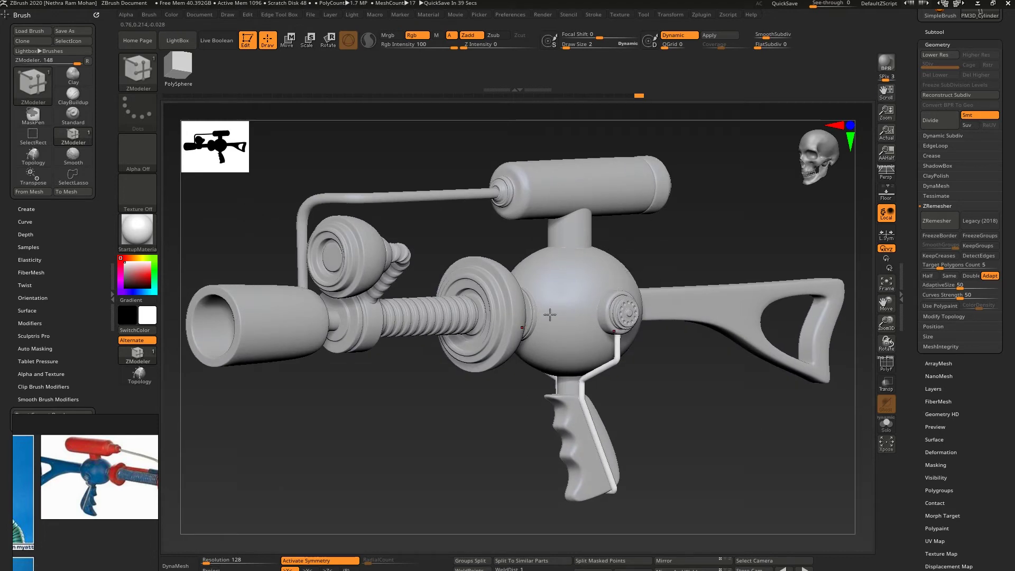
drag(484, 427, 635, 341)
alt+click(539, 297)
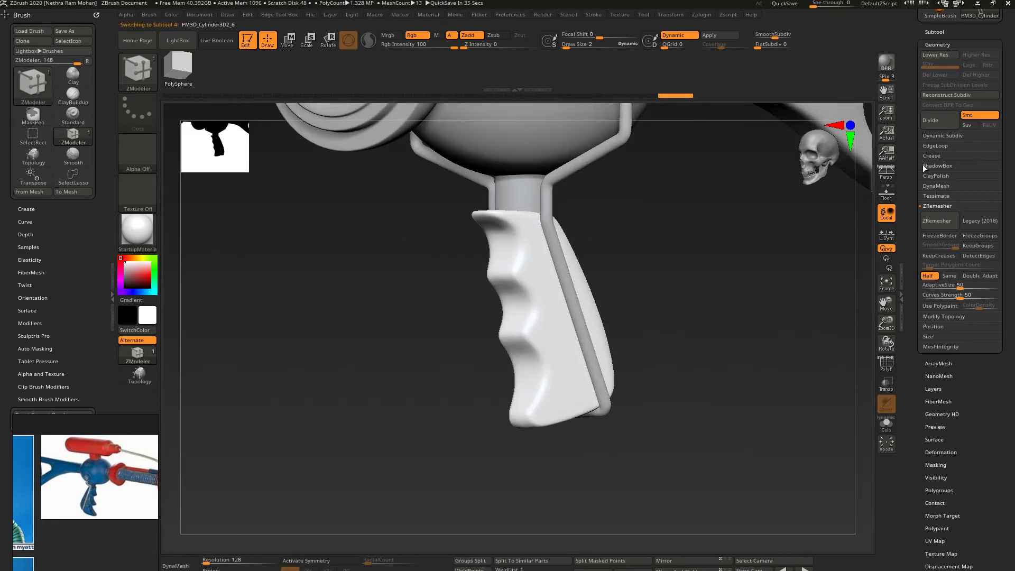
drag(910, 168, 909, 214)
click(935, 175)
mouse_move(961, 201)
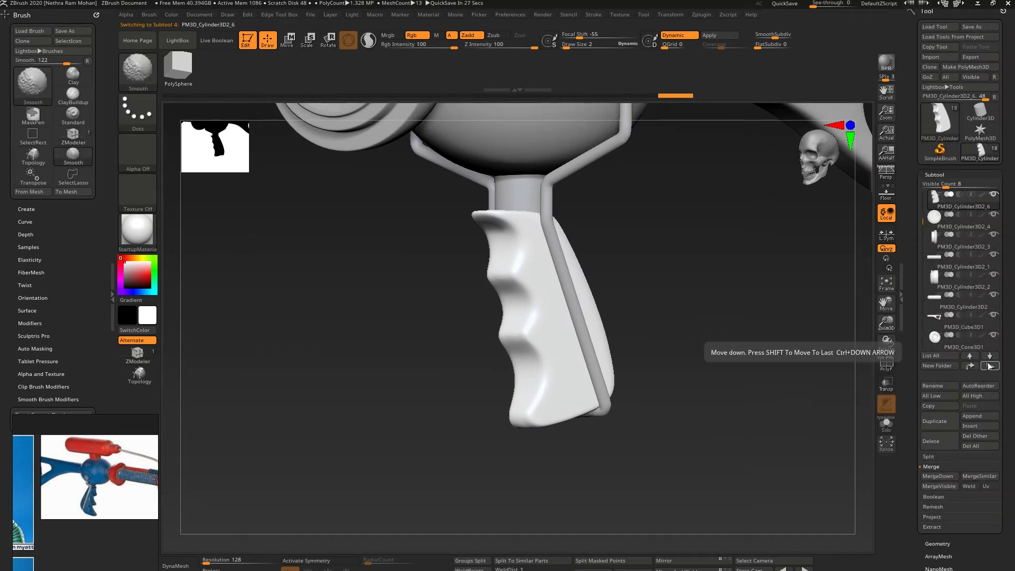
alt+click(628, 140)
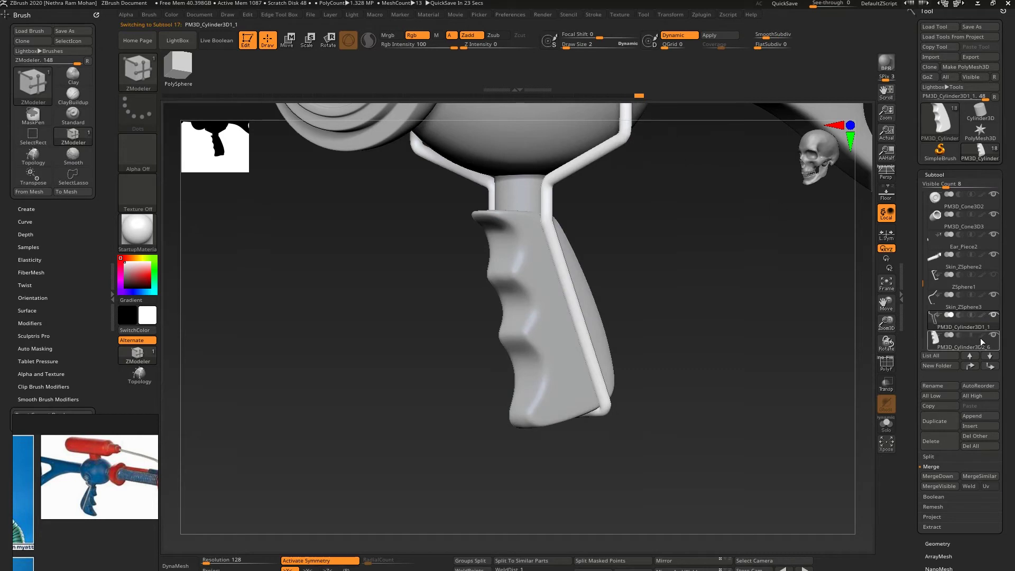
click(990, 356)
mouse_move(963, 338)
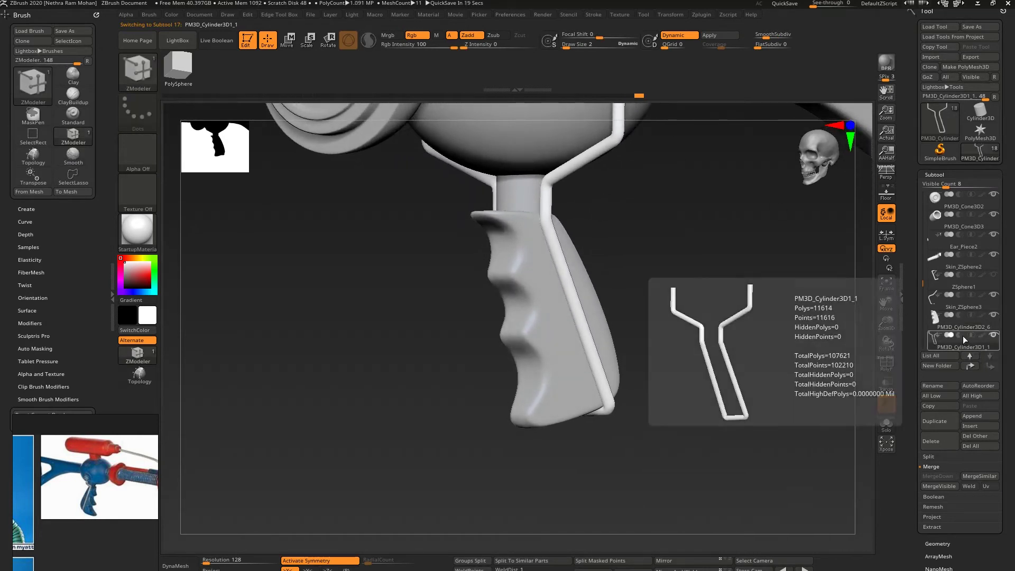
- Duplicate the pipe subtool, keep one pipe above the grip and set the copy below it to boolean subtraction
click(944, 421)
drag(967, 323, 966, 299)
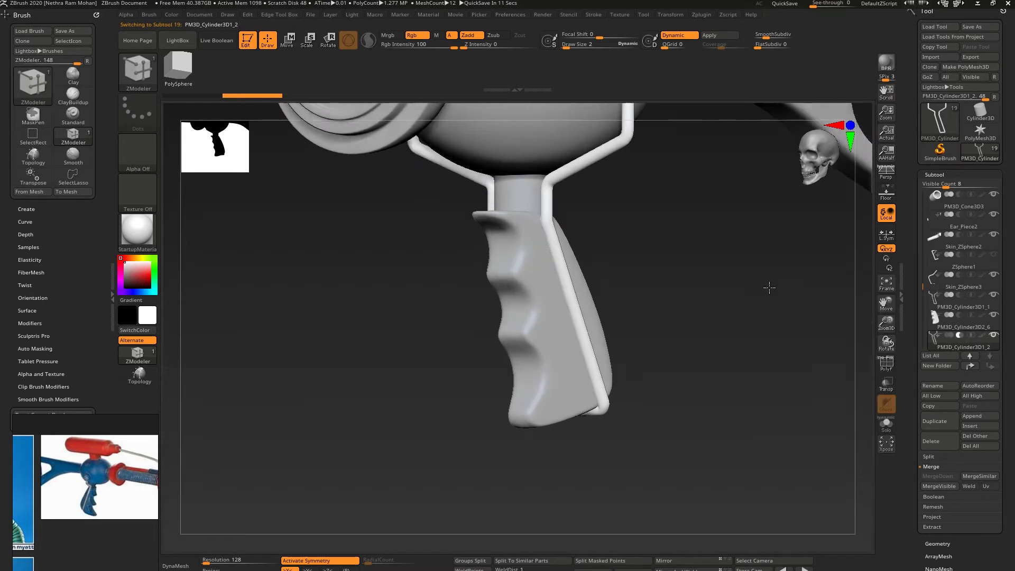
alt+drag(769, 287, 811, 295)
click(932, 317)
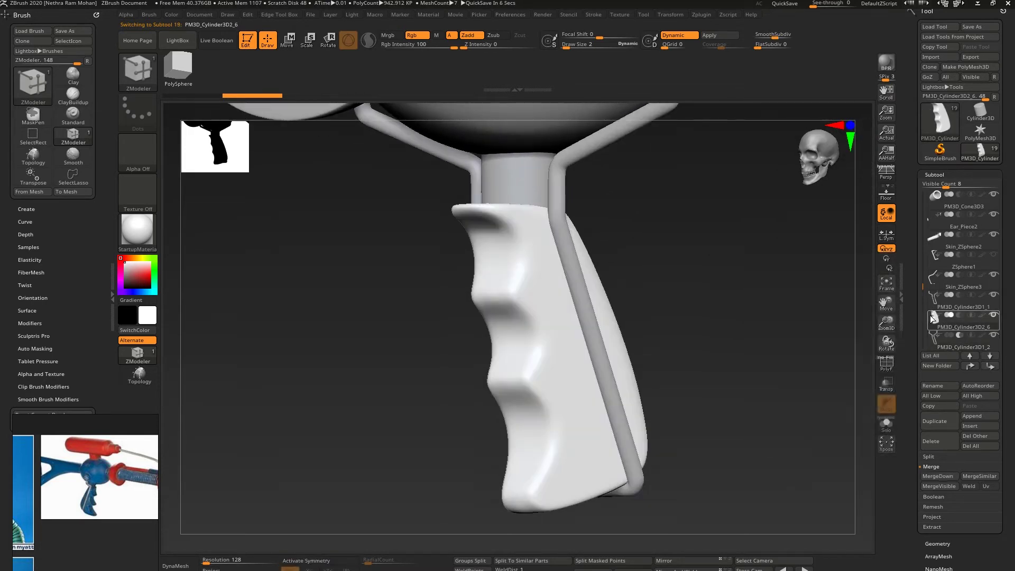
drag(916, 444, 916, 322)
drag(947, 525, 939, 511)
click(940, 510)
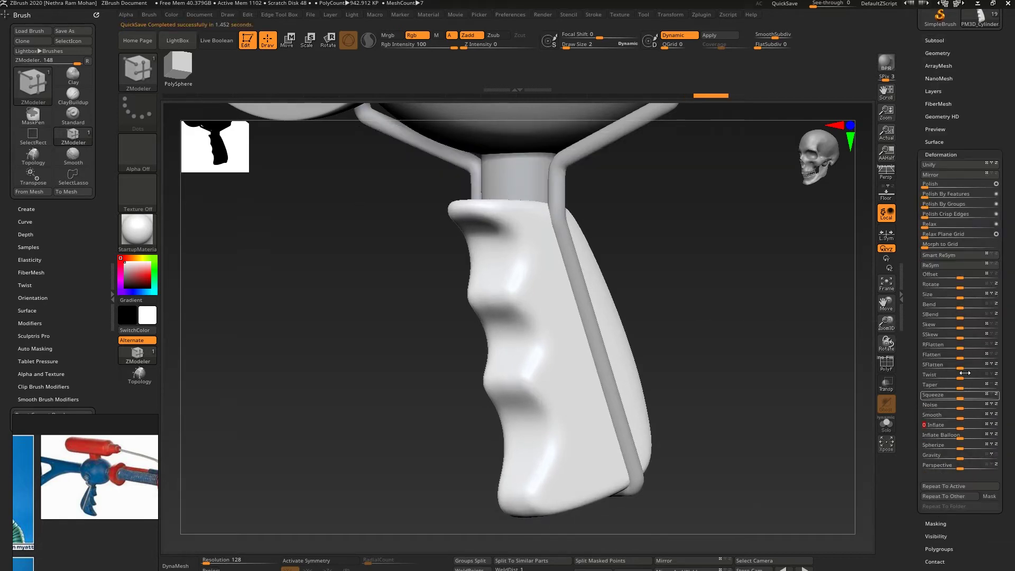
drag(922, 86, 922, 155)
click(933, 109)
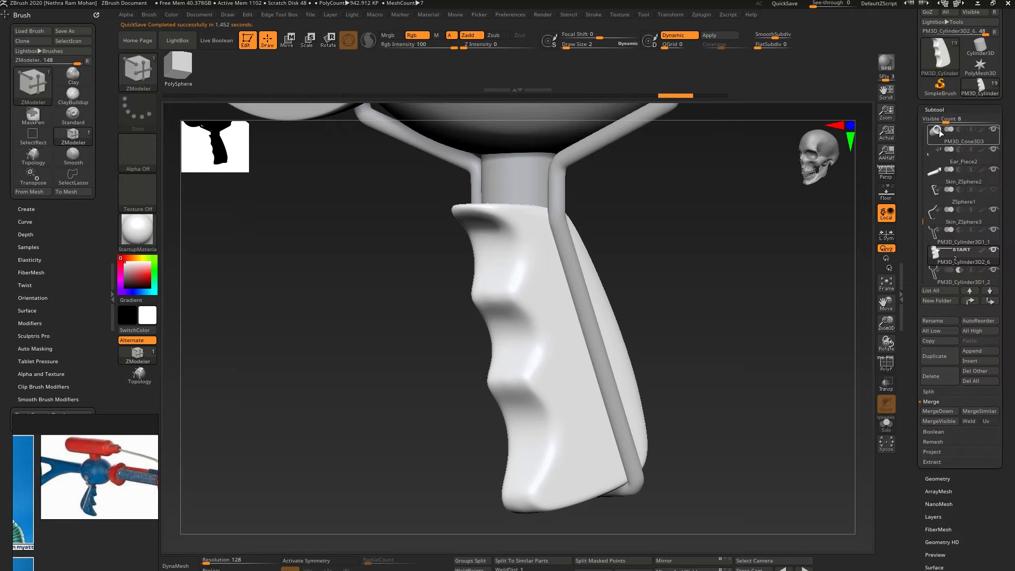
- Inflate the subtractive duplicate pipe slightly and turn on Live Boolean to cut its groove into the grip
click(941, 278)
drag(948, 283, 944, 233)
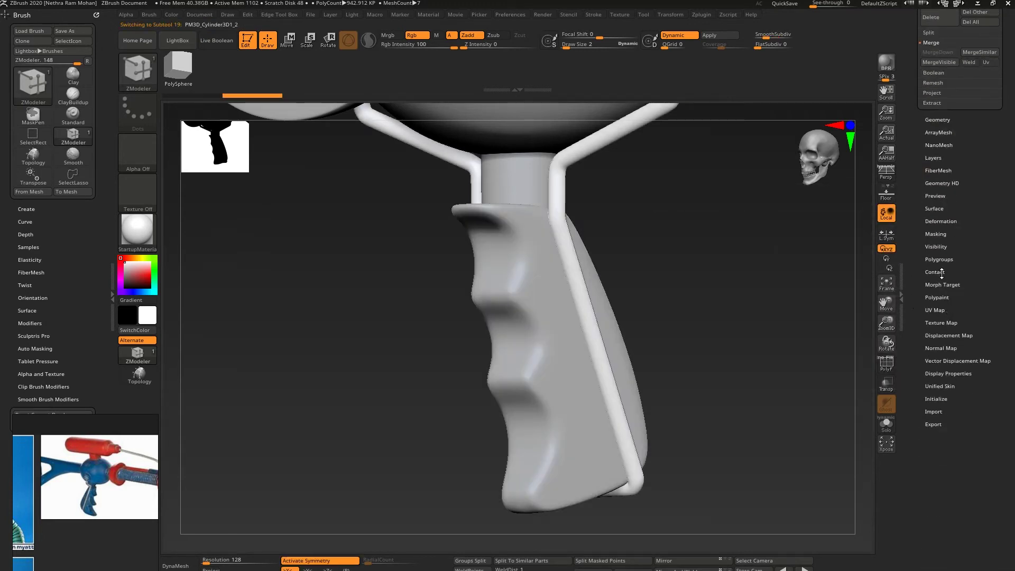
click(942, 221)
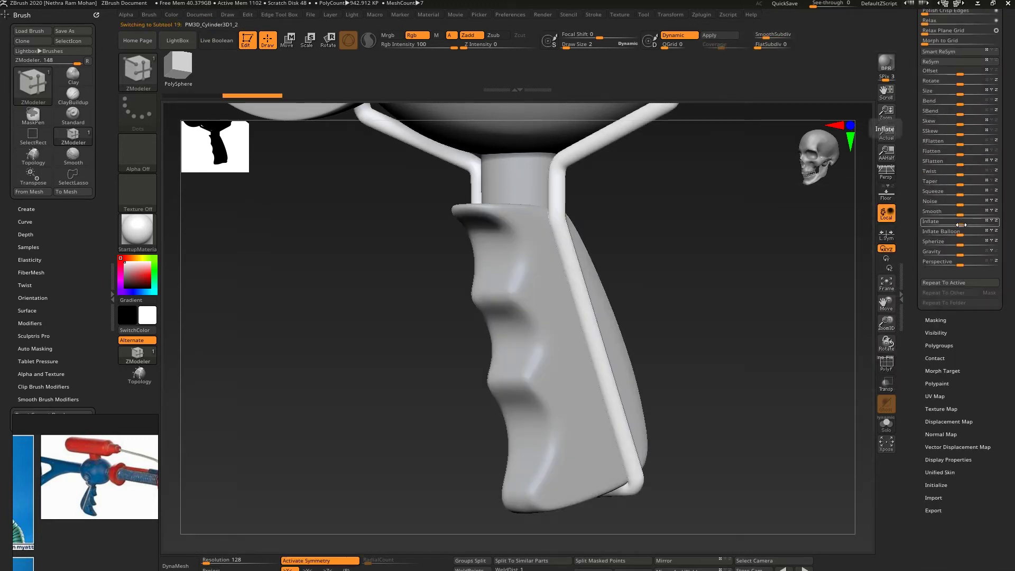
drag(961, 225, 976, 224)
click(225, 43)
drag(682, 254, 721, 265)
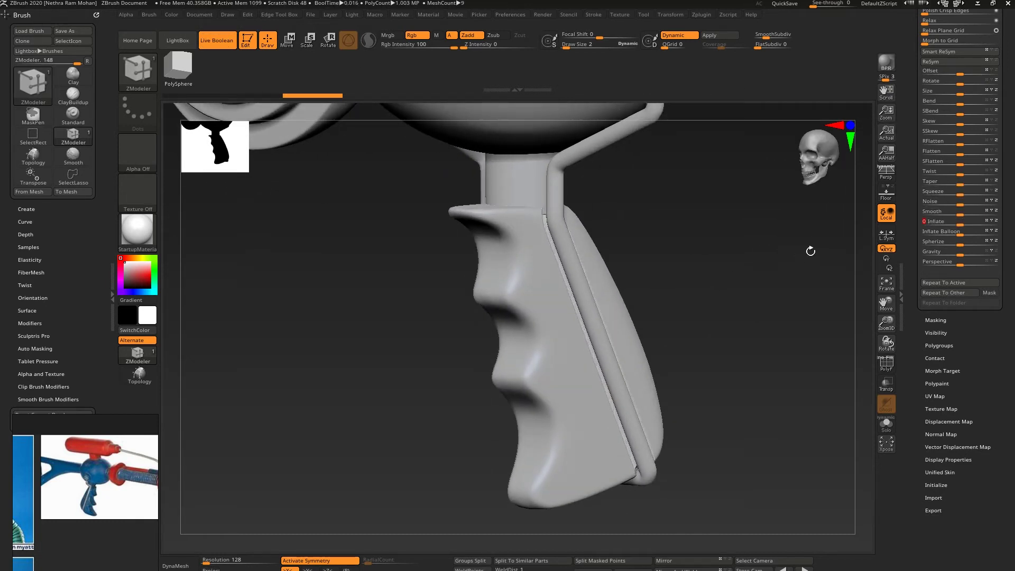
- Examine the groove around the pipe on the pistol grip from the front and from the opposite side
drag(810, 251, 729, 304)
alt+click(566, 299)
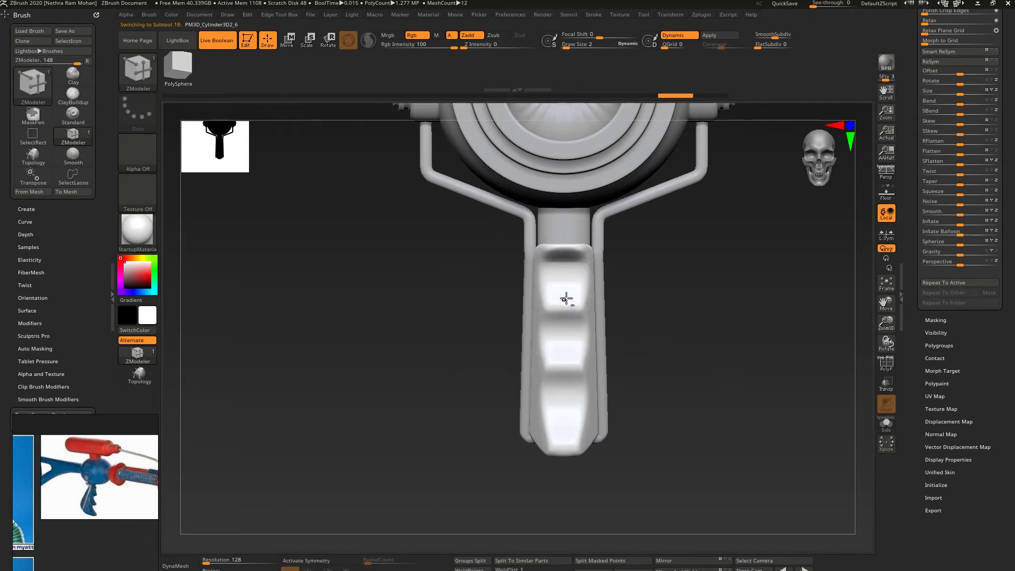
click(294, 41)
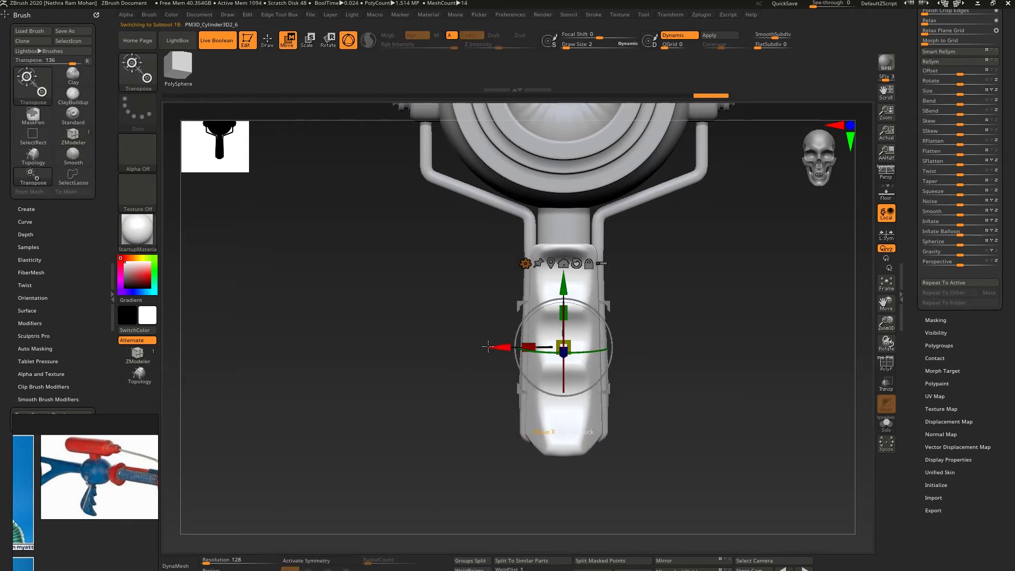
drag(484, 347, 618, 372)
drag(618, 372, 622, 312)
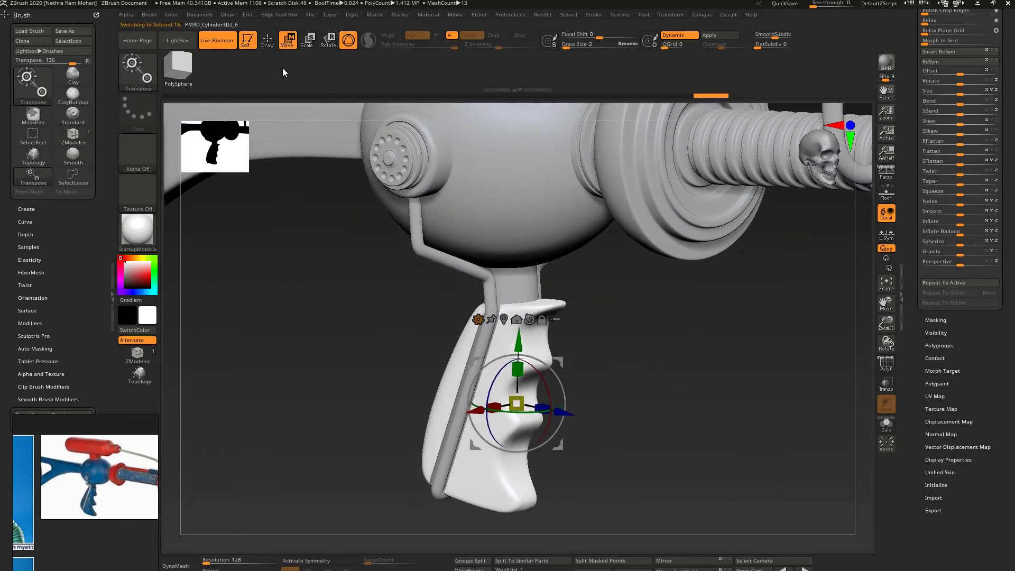
click(268, 40)
alt+drag(632, 365, 823, 106)
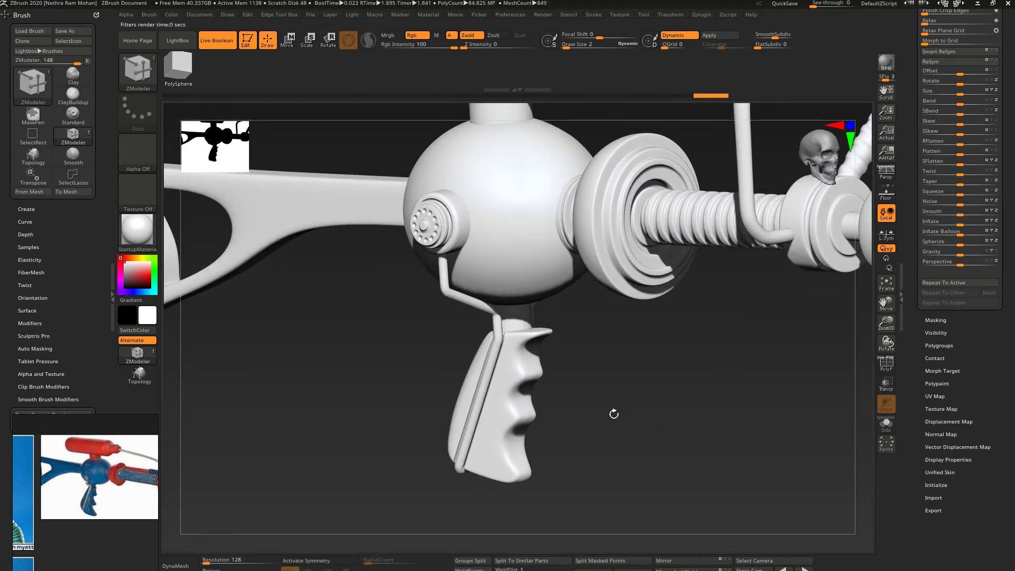
- Select the cylindrical neck between the sphere and the grip, show its polyframe and turn off Dynamic subdivision
mouse_move(613, 414)
mouse_down()
mouse_move(564, 329)
mouse_move(573, 329)
mouse_move(531, 308)
mouse_up()
key(w)
mouse_move(595, 384)
mouse_down()
mouse_move(675, 376)
mouse_move(648, 432)
mouse_move(632, 347)
mouse_move(607, 328)
mouse_move(584, 328)
mouse_up()
key(q)
key(shift+f)
mouse_move(656, 327)
mouse_down()
mouse_move(605, 333)
mouse_move(627, 341)
mouse_up()
click(684, 34)
drag(728, 354, 753, 363)
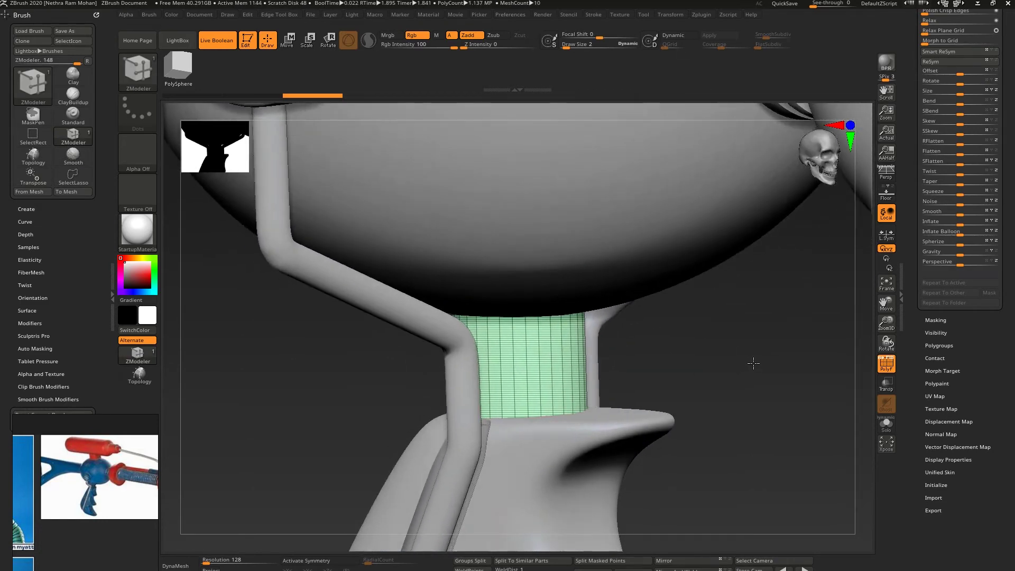
- Turn off Live Boolean and insert two horizontal edge loops around the upper part of the neck
click(217, 41)
right_drag(530, 315, 507, 324)
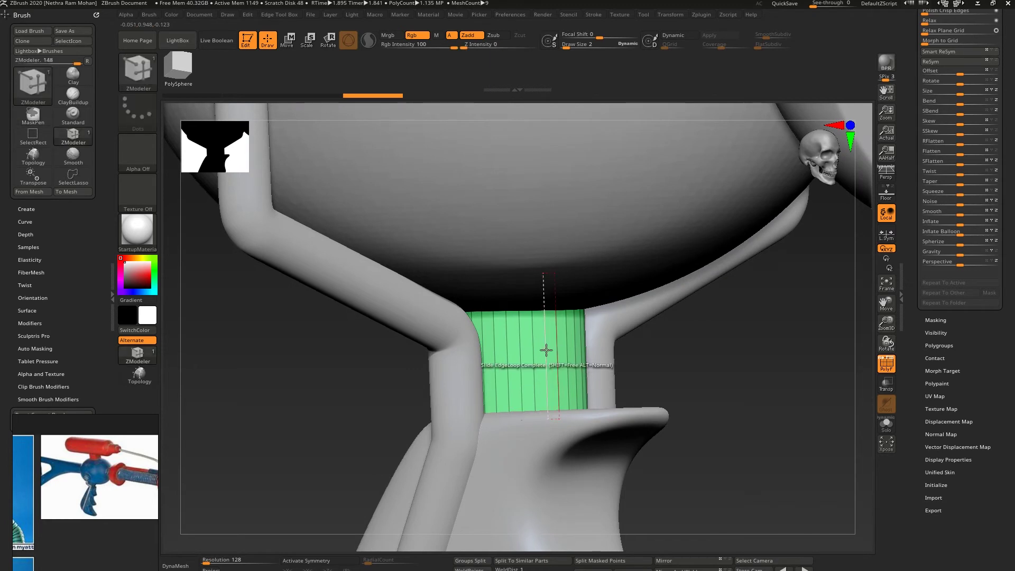
key(space)
click(534, 326)
click(544, 327)
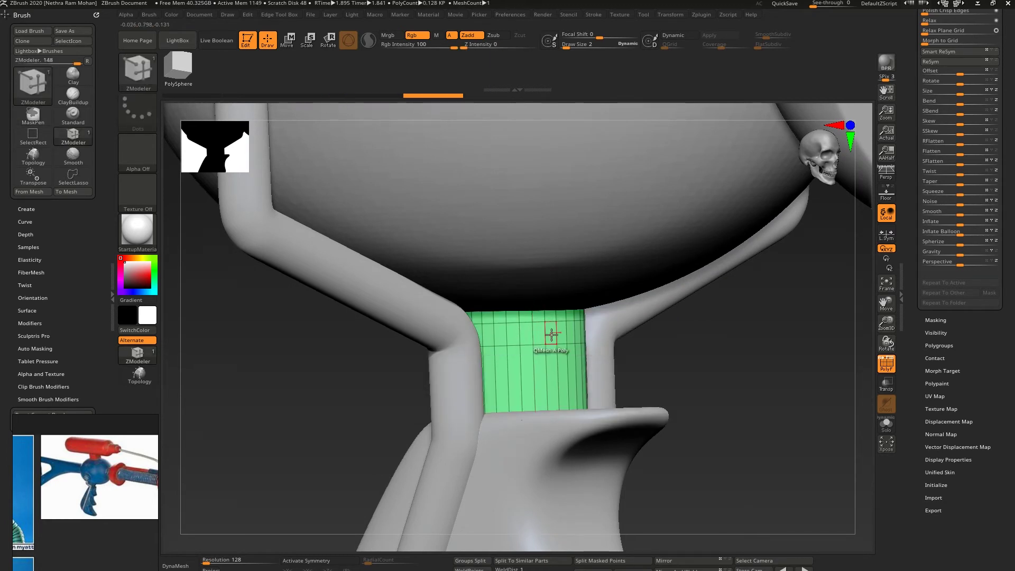
- Extrude the band between the neck's upper edge loops outward as a raised ring using QMesh on a polyloop
key(space)
click(614, 383)
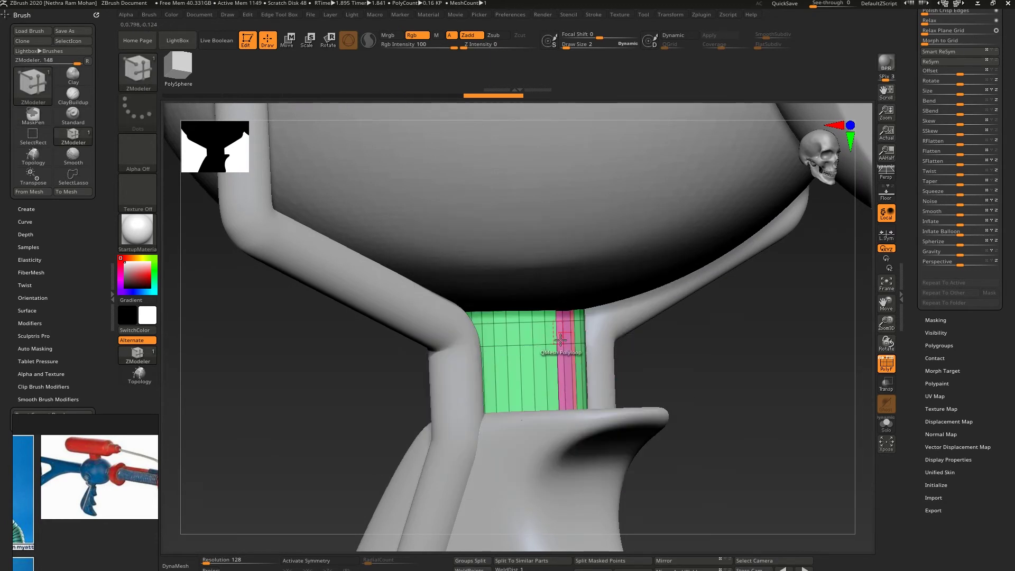
mouse_move(555, 333)
ctrl+right_down()
mouse_move(577, 365)
mouse_move(553, 347)
ctrl+right_up()
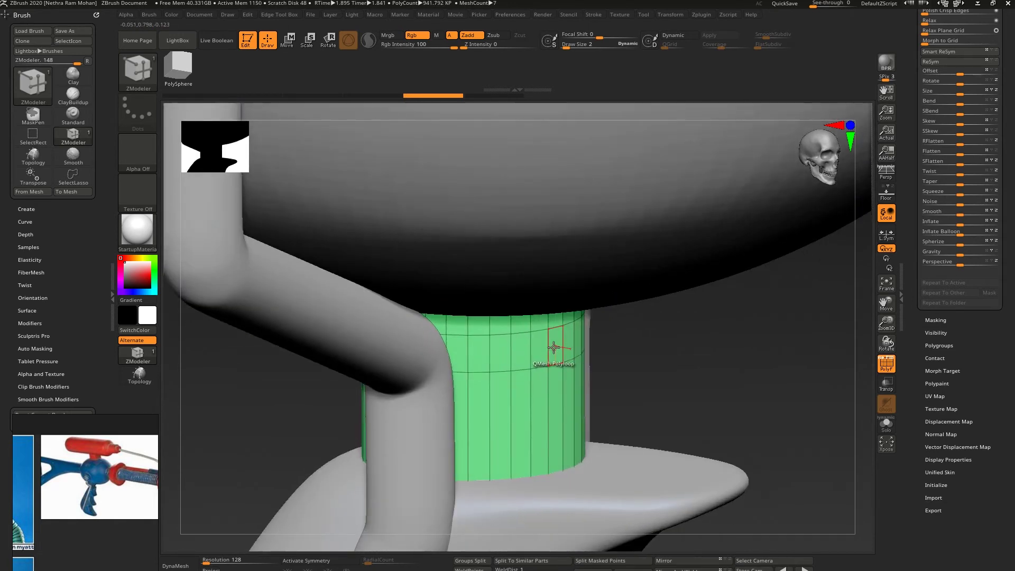
mouse_move(553, 347)
mouse_down()
mouse_move(544, 349)
mouse_move(566, 348)
mouse_up()
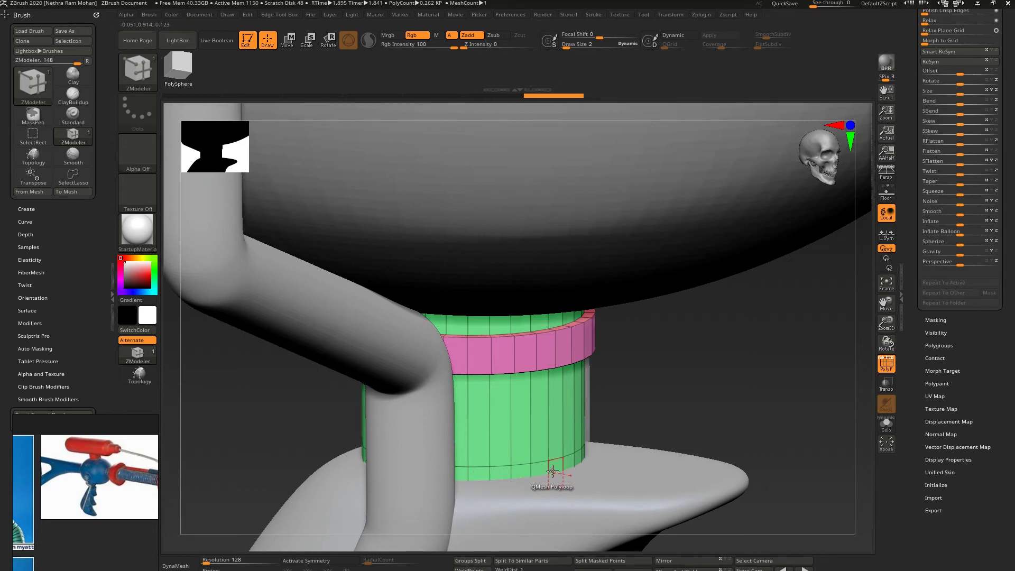
- Extrude the narrow band at the base of the neck outward as a raised ring with QMesh
drag(552, 471, 566, 471)
key(ctrl+z)
right_drag(571, 471, 551, 471)
drag(551, 471, 562, 471)
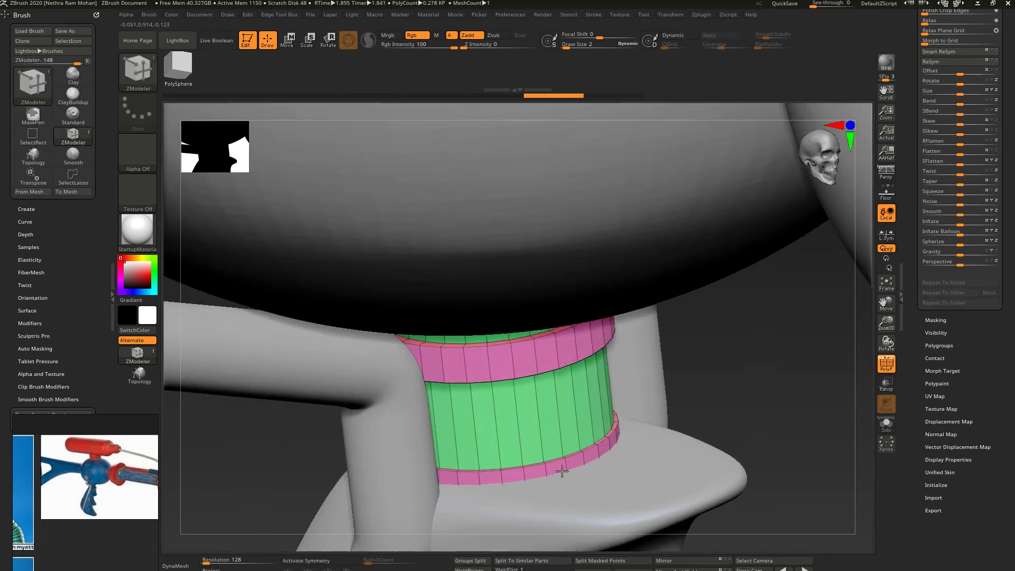
- Undo the ring extrusions and the lower edge loop on the neck
right_drag(698, 467, 630, 414)
key(ctrl+z)
key(ctrl+z)
key(ctrl+z)
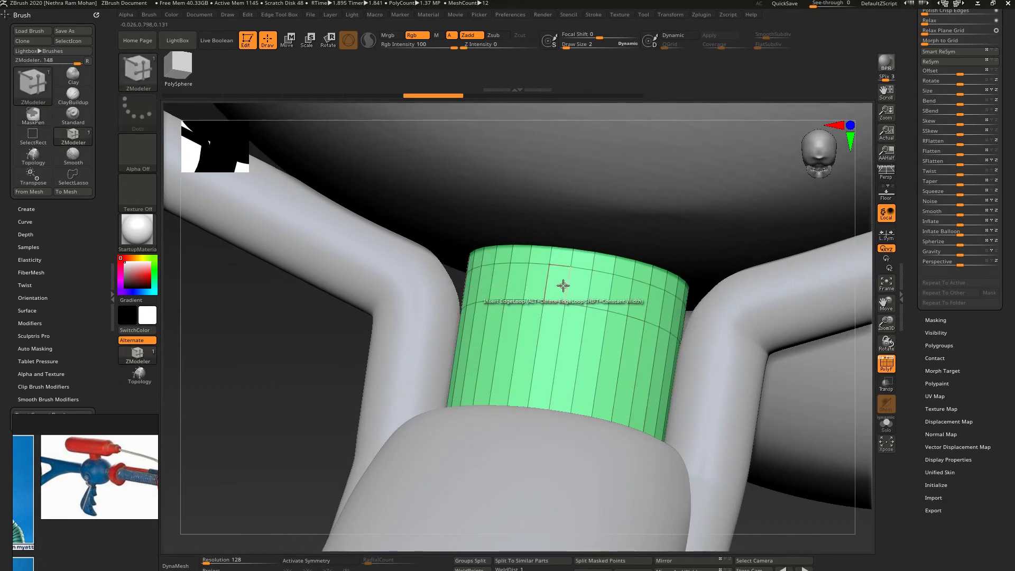
drag(566, 282, 618, 220)
key(ctrl+z)
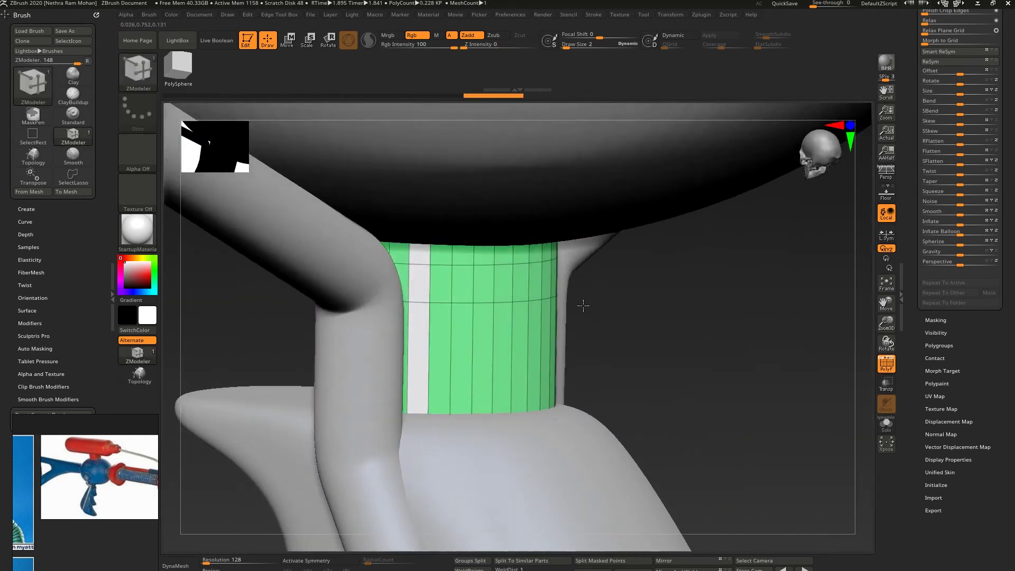
- Extrude raised rings around the neck's upper part and base with QMesh, and hide the polyframe
right_drag(496, 272, 453, 331)
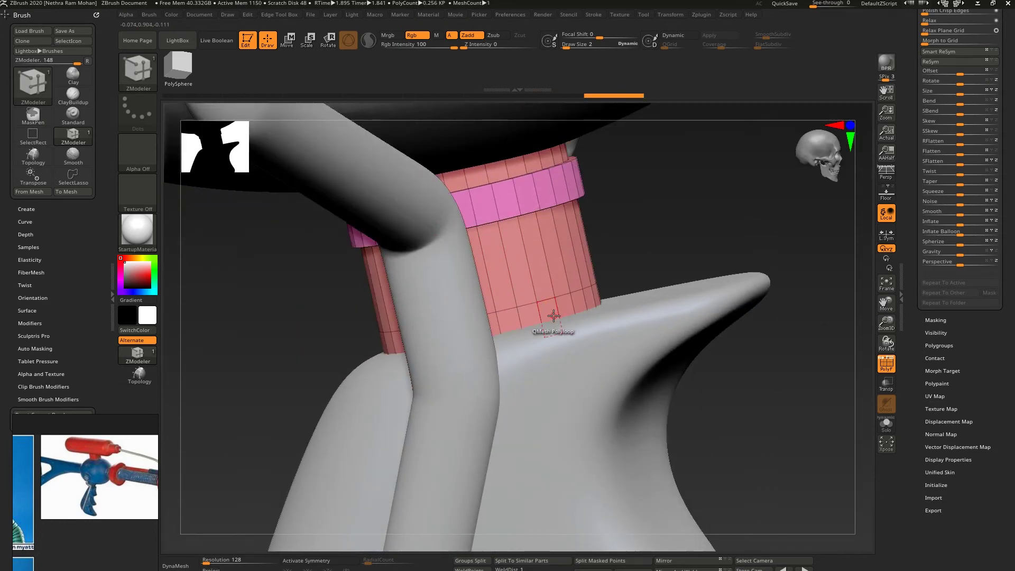
drag(554, 316, 578, 296)
right_drag(571, 302, 736, 333)
click(890, 372)
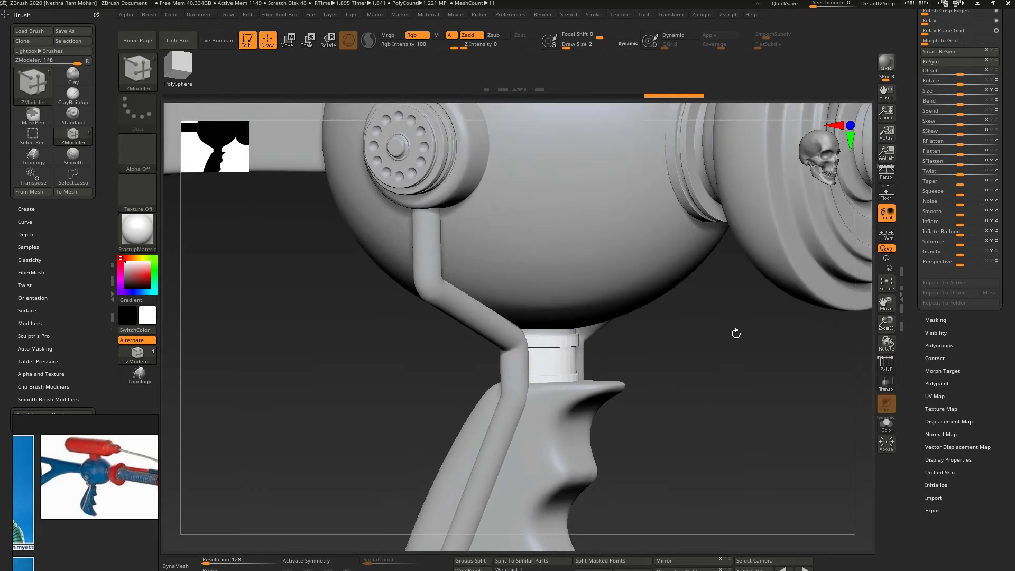
- Turn on Dynamic subdivision for the neck and crease its edges by polygroup
right_drag(684, 308, 689, 300)
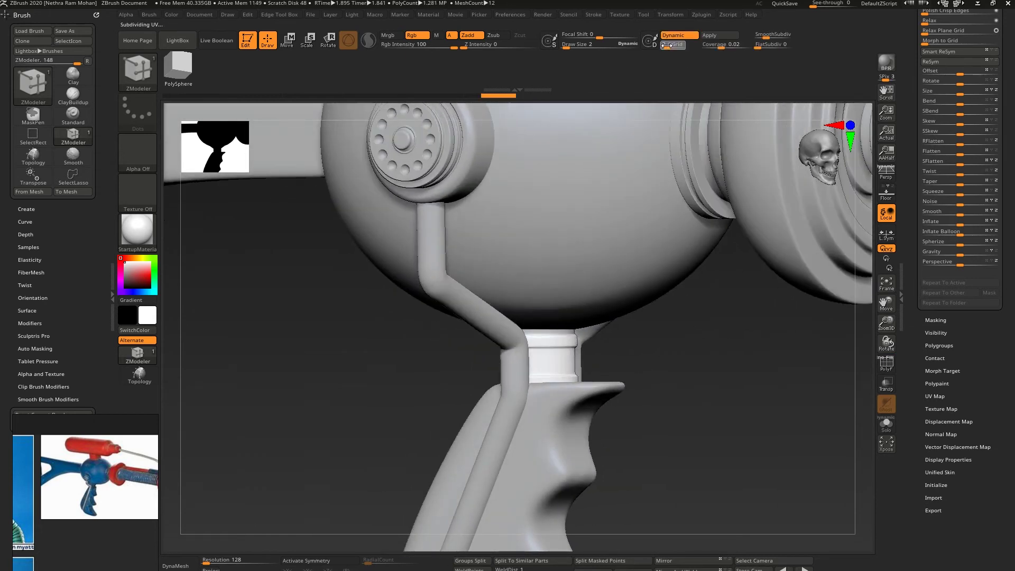
right_drag(713, 398, 707, 396)
key(space)
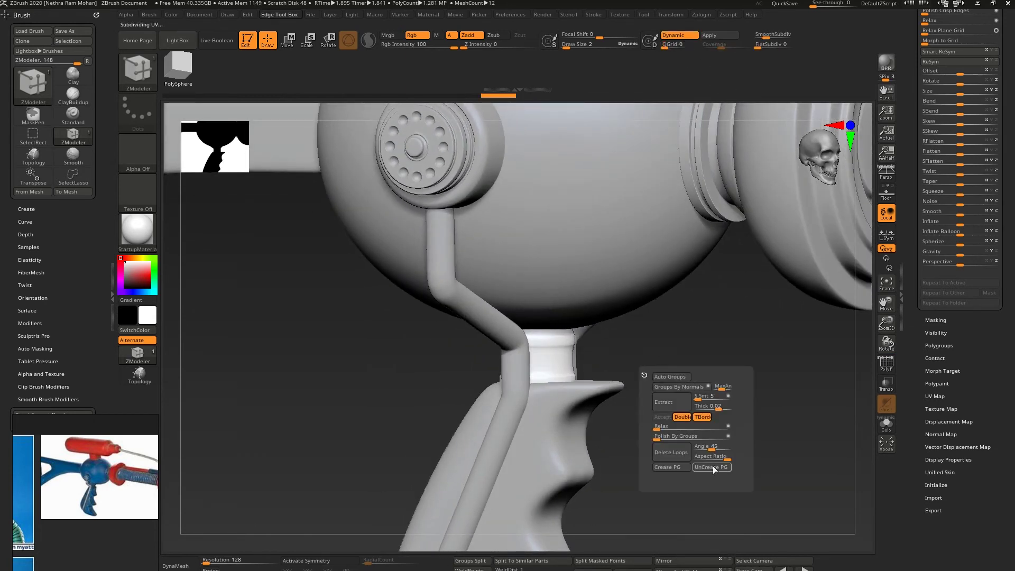
click(677, 467)
right_drag(743, 343, 629, 497)
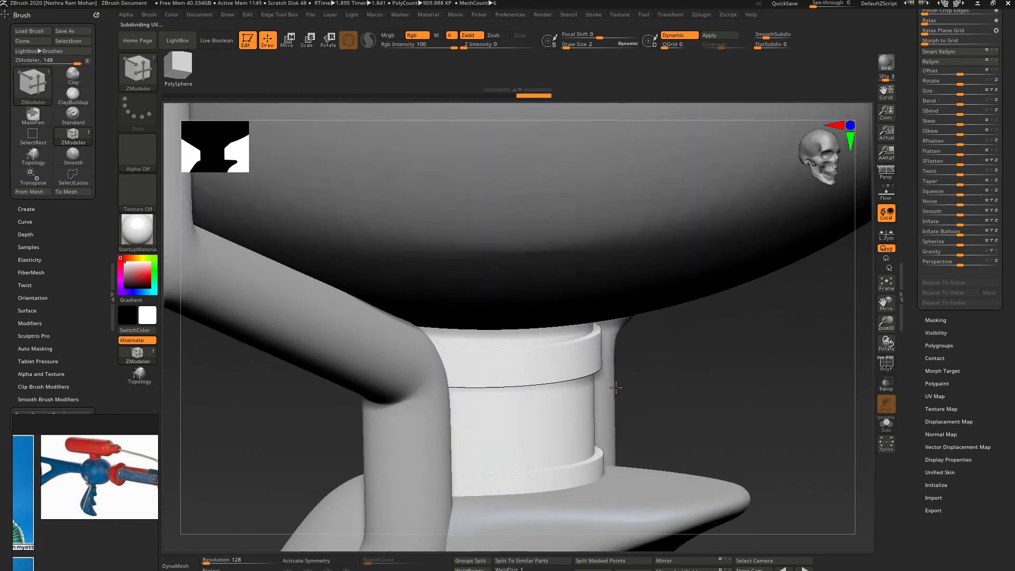
- Set the neck's crease Bevel Width to 0.00195 with Dynamic subdivision off, and turn Dynamic subdivision back on
drag(915, 186, 916, 208)
scroll(915, 208, up, 5)
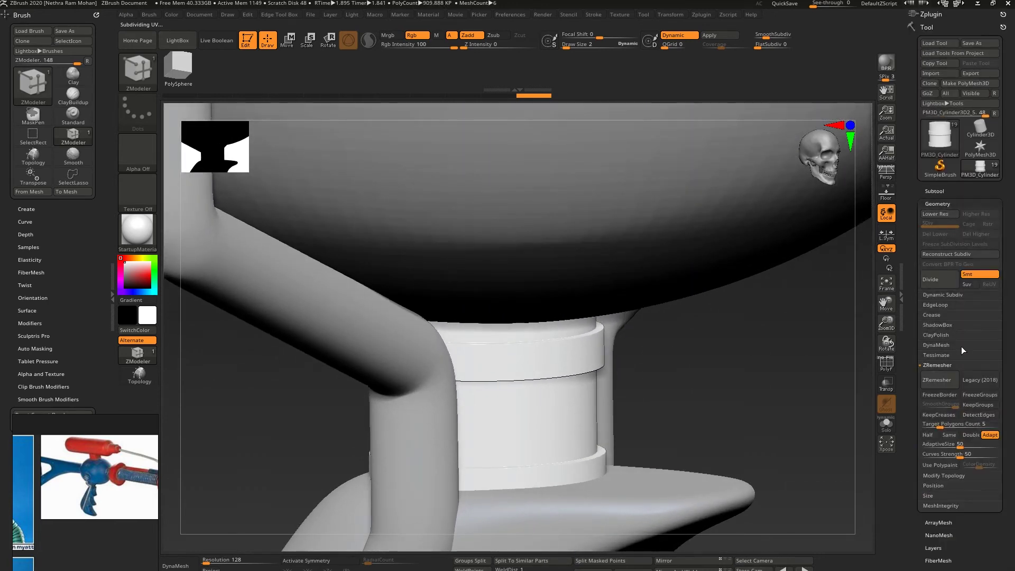
click(934, 316)
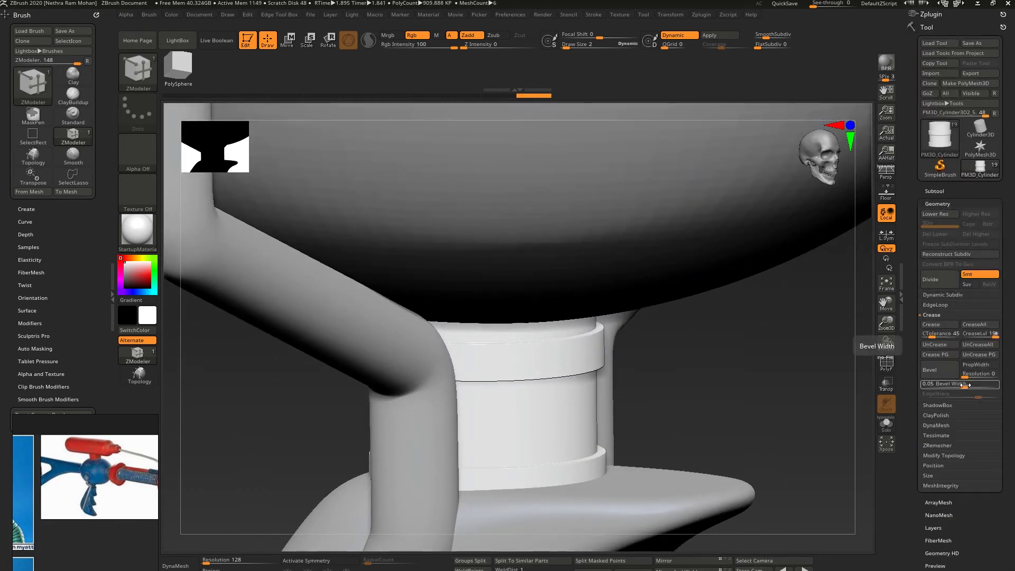
click(957, 305)
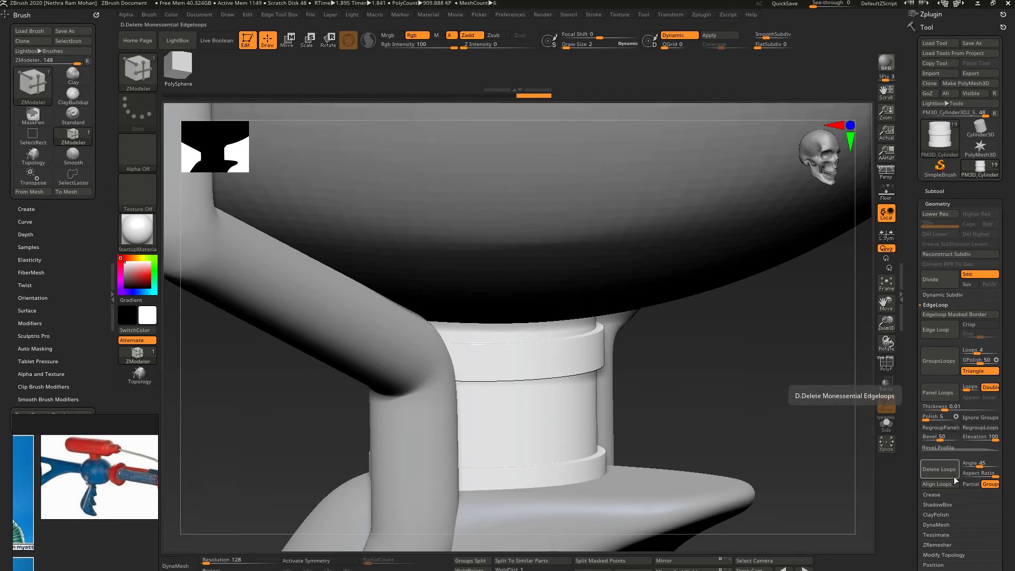
click(947, 493)
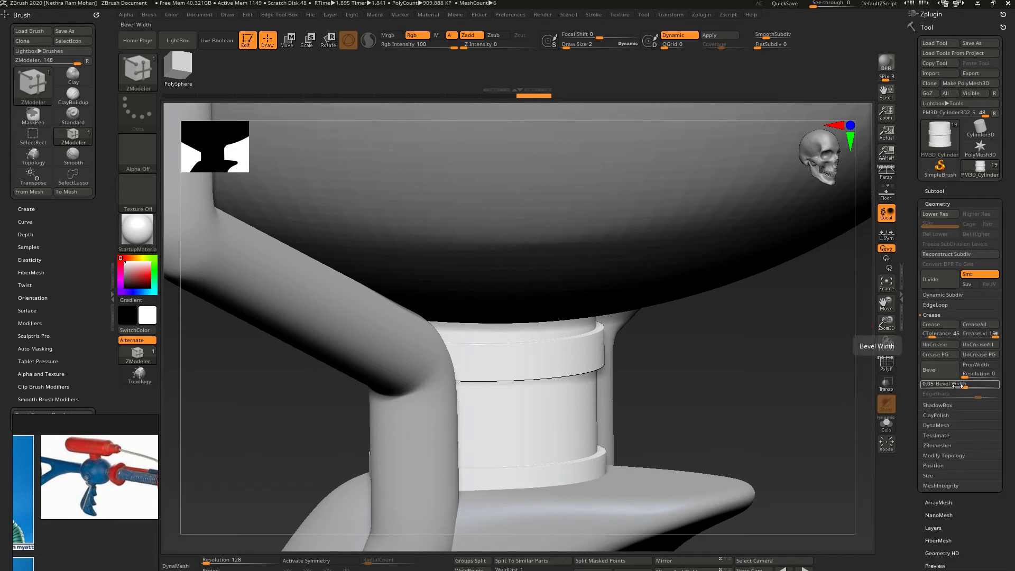
click(679, 36)
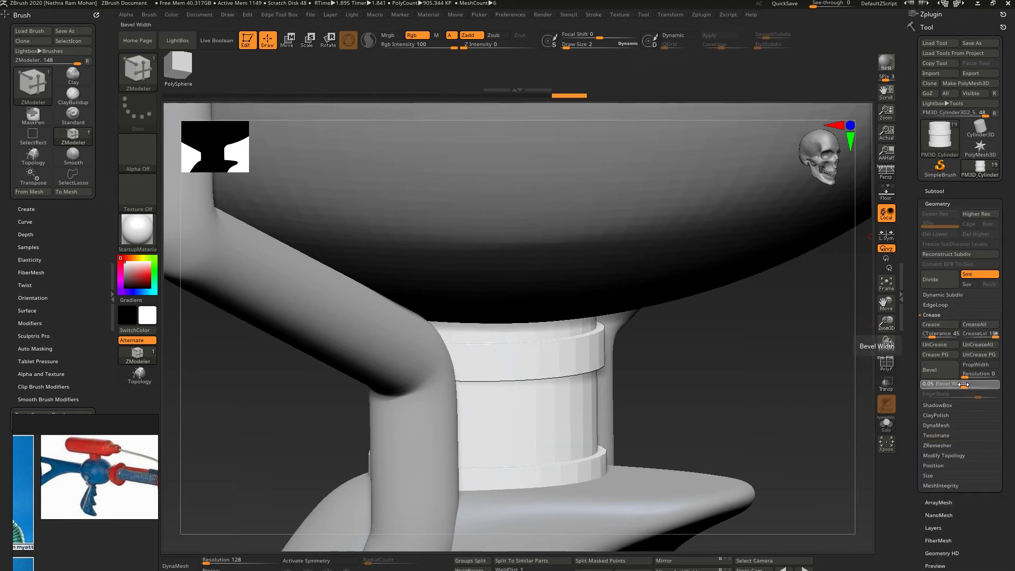
drag(963, 385, 957, 407)
click(679, 35)
- Select the hollow muzzle at the front of the gun, show its polyframe and set the QMesh target to Flat Island
drag(809, 351, 746, 362)
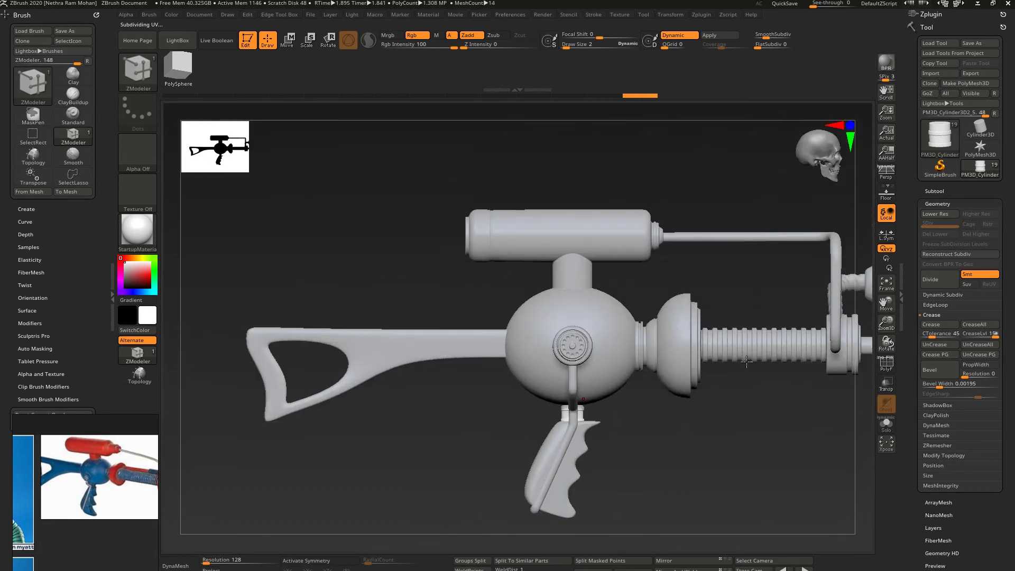
right_drag(685, 298, 641, 304)
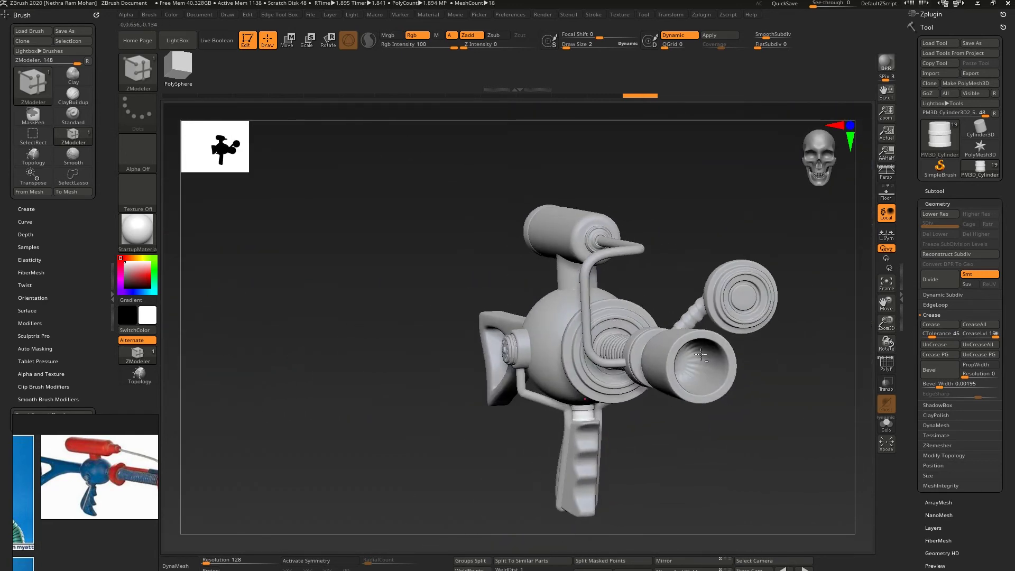
alt+click(706, 354)
ctrl+right_drag(708, 354, 711, 366)
drag(673, 330, 684, 321)
mouse_move(684, 321)
right_down()
mouse_move(682, 349)
mouse_move(716, 337)
mouse_move(669, 332)
right_up()
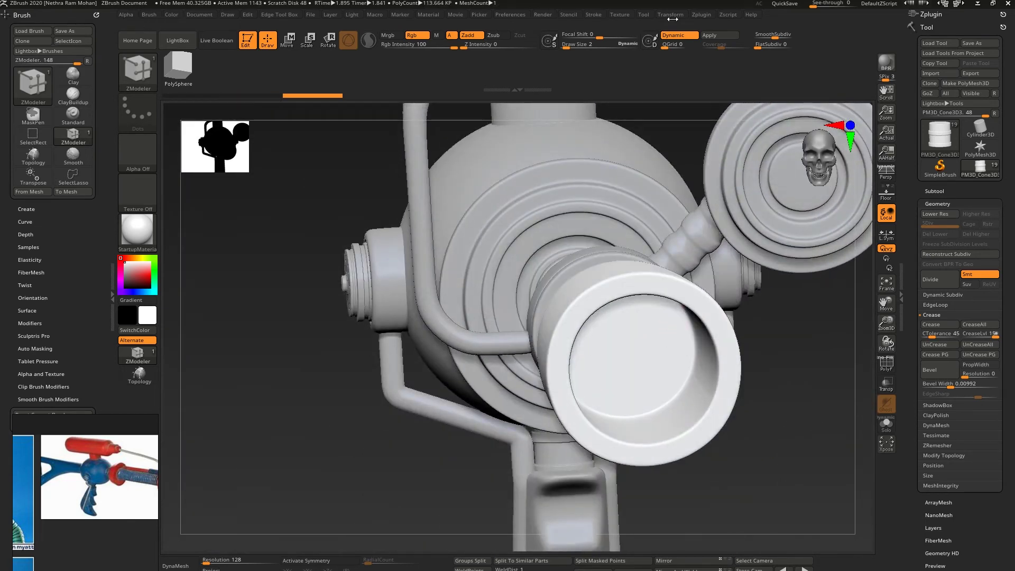
key(shift+f)
key(space)
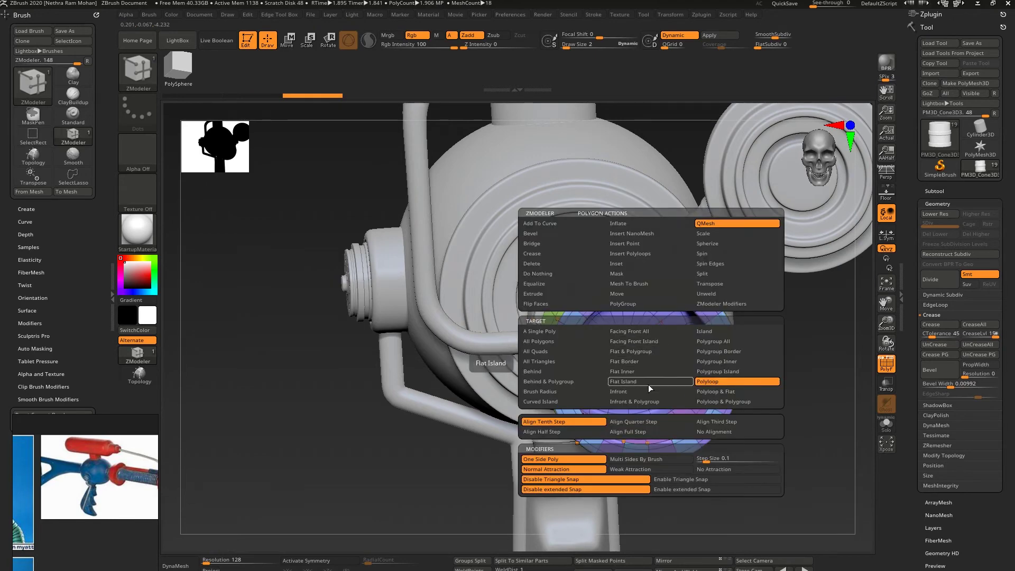
click(650, 386)
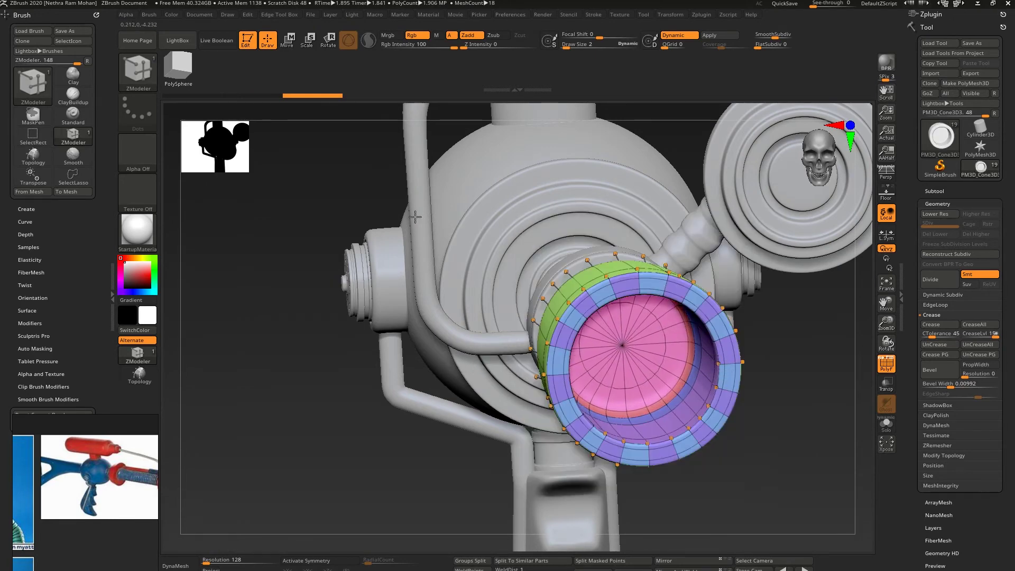
- Render the whole ray gun in perspective and examine the barrel and clamp area in the reference photo
right_drag(495, 322, 662, 333)
right_drag(667, 381, 711, 161)
key(p)
key(shift+r)
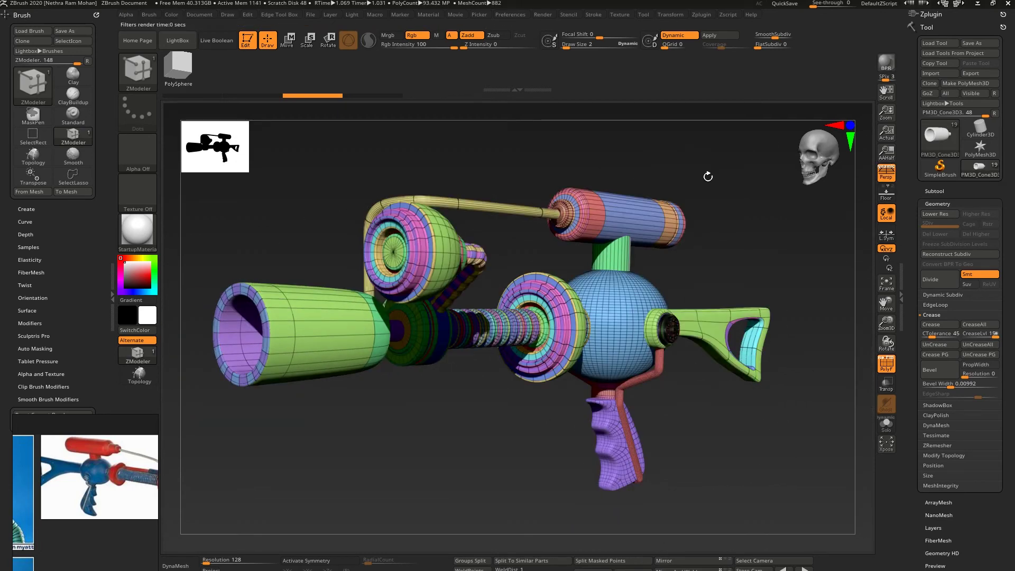
right_drag(663, 271, 713, 257)
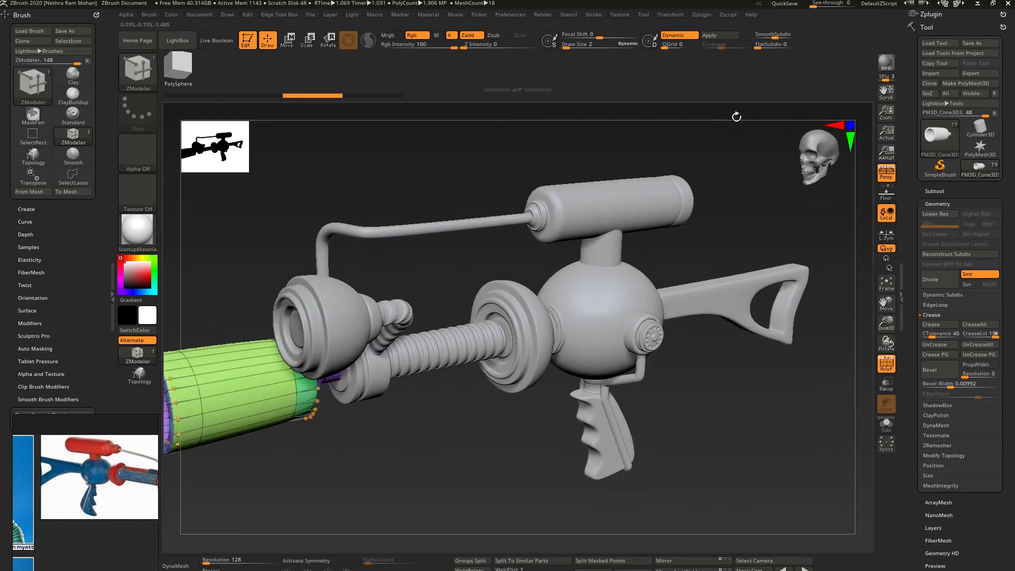
scroll(65, 484, down, 2)
middle_drag(31, 497, 100, 468)
scroll(56, 455, up, 5)
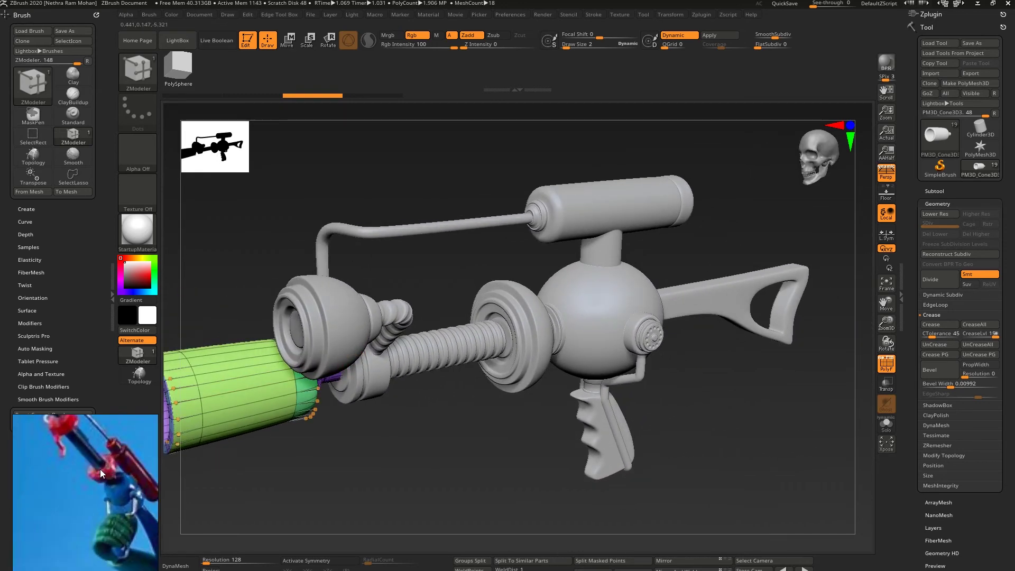
scroll(95, 470, down, 1)
middle_drag(72, 431, 85, 467)
- Select the collar behind the muzzle and extrude the polygons on its underside downward as a short tab
right_drag(378, 454, 435, 479)
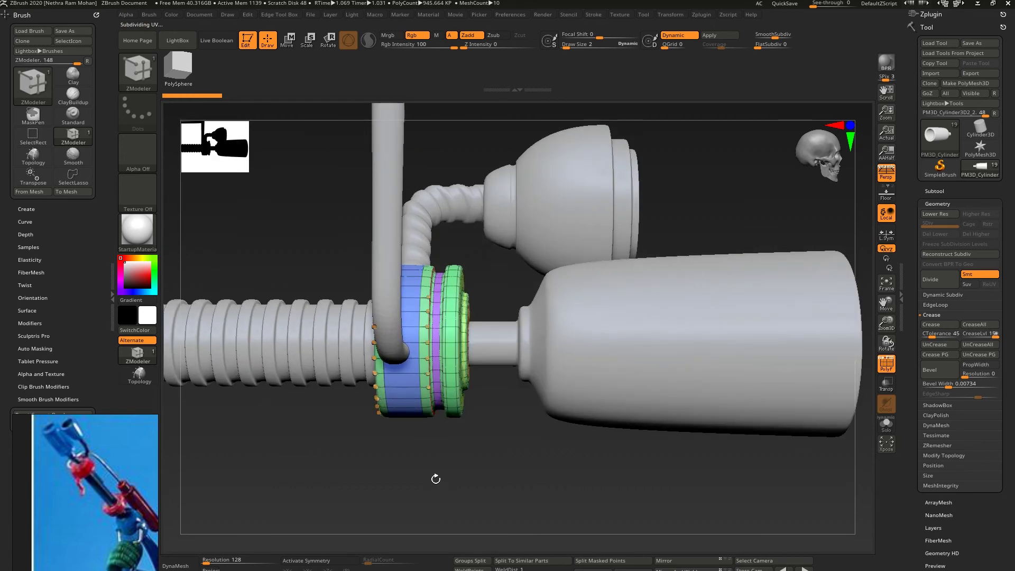
right_drag(577, 358, 581, 282)
mouse_move(572, 255)
mouse_down()
mouse_move(572, 302)
mouse_move(572, 266)
mouse_up()
key(ctrl+z)
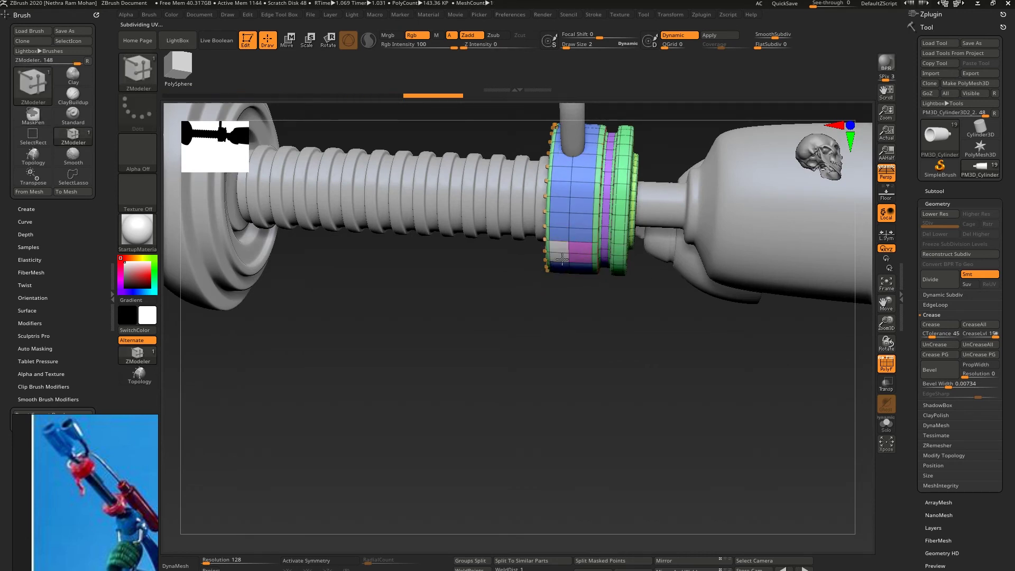
drag(558, 254, 555, 284)
mouse_move(564, 322)
shift+right_down()
mouse_move(574, 355)
mouse_move(550, 385)
shift+right_up()
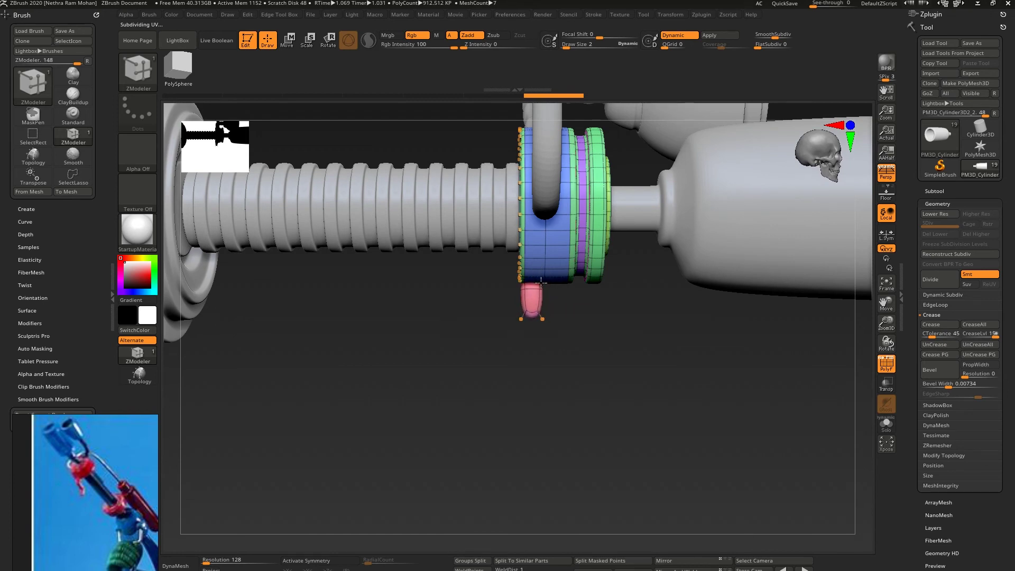
right_drag(522, 392, 574, 371)
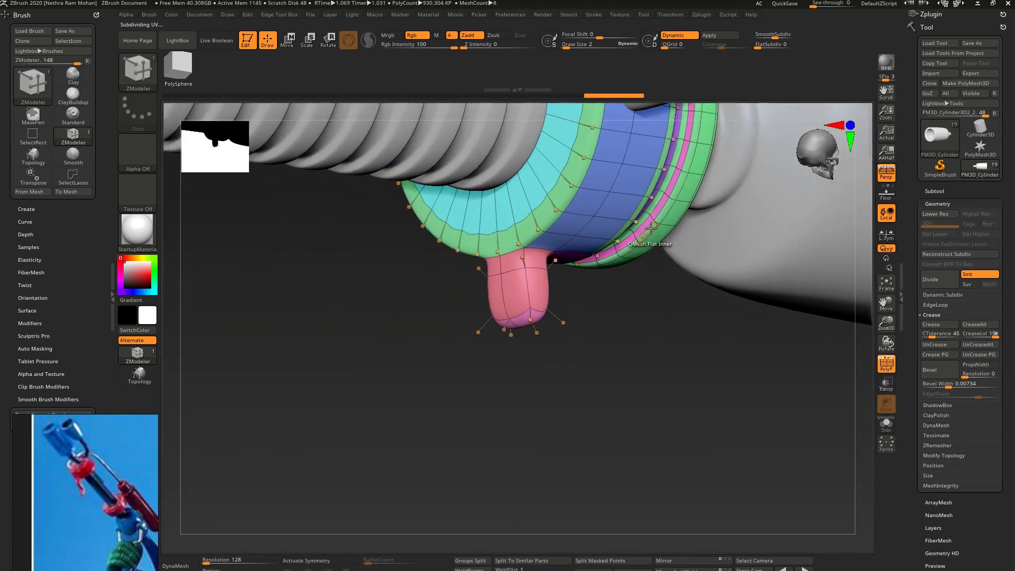
- Turn off Dynamic subdivision and perspective, and ghost the surrounding parts for a front view of the collar's tab
right_drag(650, 229, 564, 351)
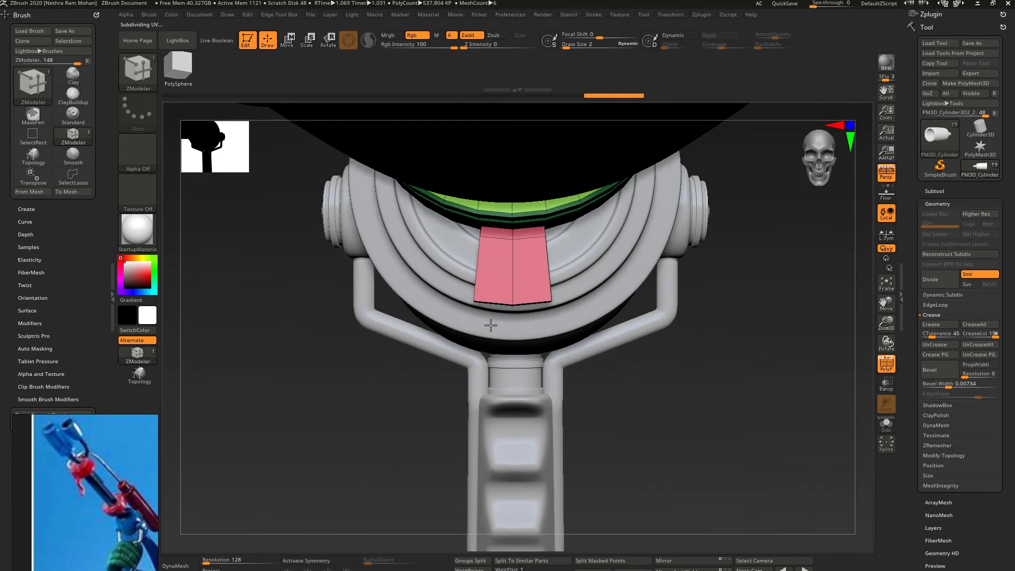
alt+right_drag(490, 325, 870, 178)
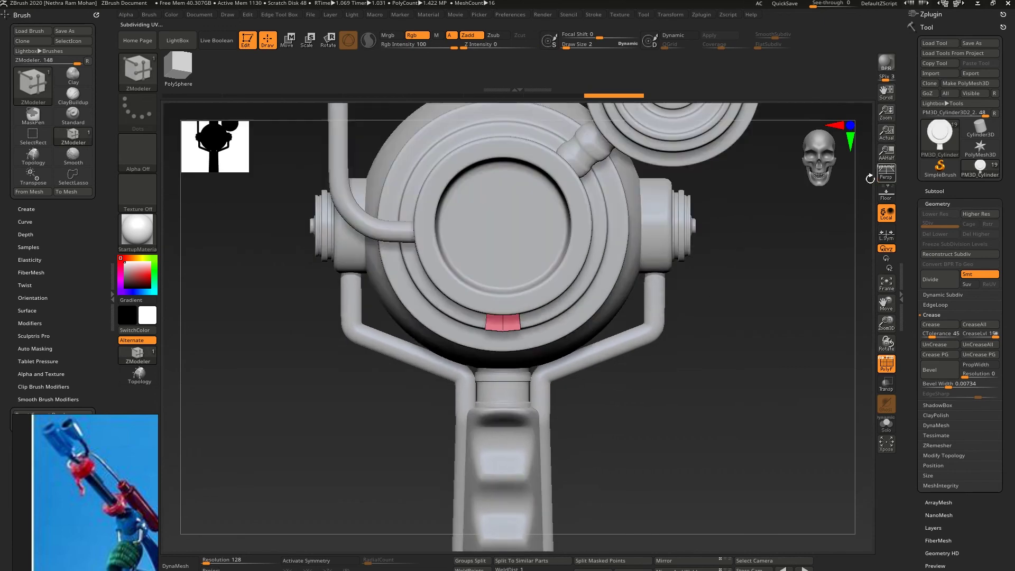
alt+right_drag(477, 348, 439, 381)
key(shift+t)
- Activate symmetry, isolate the tab's lower corners with a mask and move them inward so its sides run parallel
ctrl+alt+drag(402, 417, 463, 335)
key(w)
click(448, 359)
click(462, 274)
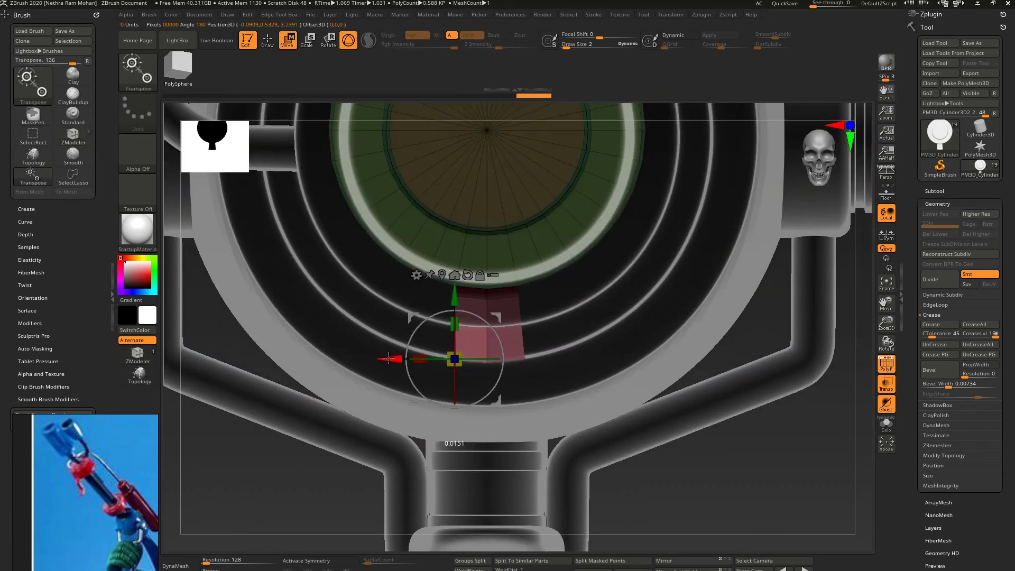
drag(385, 359, 392, 359)
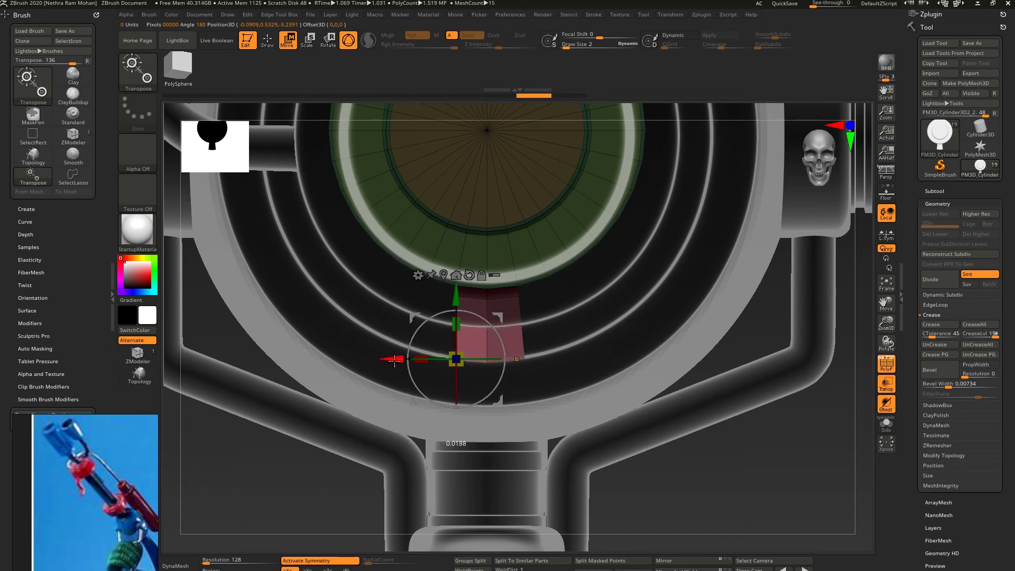
key(ctrl+z)
ctrl+drag(676, 486, 597, 487)
ctrl+alt+drag(389, 439, 461, 341)
drag(387, 359, 392, 360)
ctrl+drag(512, 420, 625, 474)
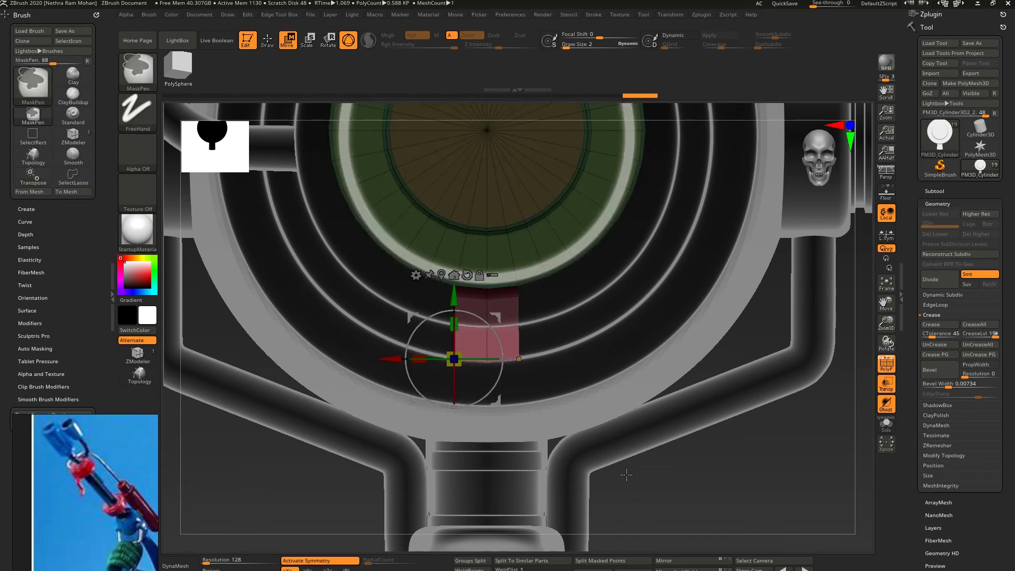
- Mask part of the tab's lower end, move the unmasked points slightly upward to level its bottom edge, and clear the mask
ctrl+drag(485, 369, 526, 435)
ctrl+drag(457, 466, 479, 424)
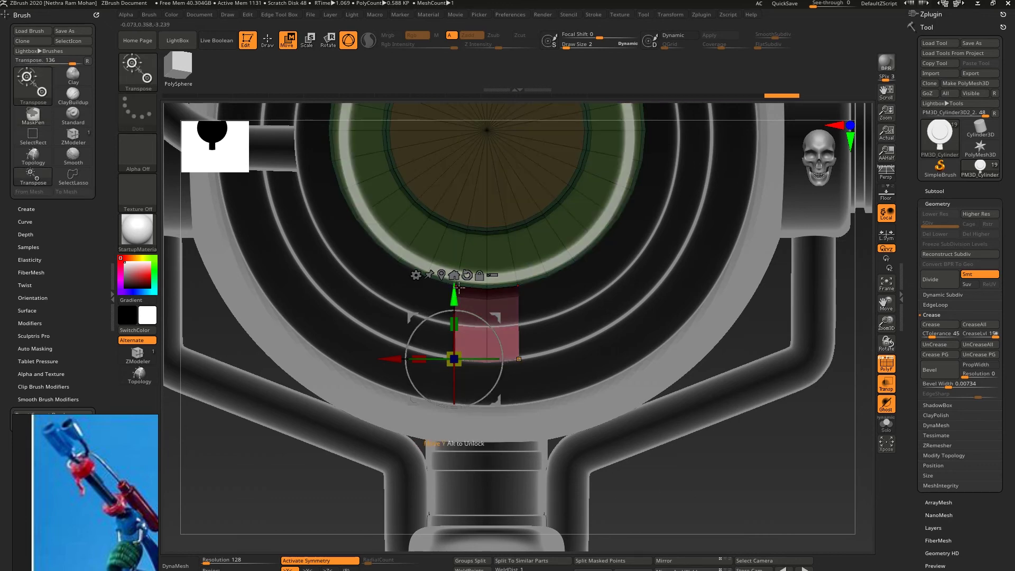
drag(456, 295, 456, 289)
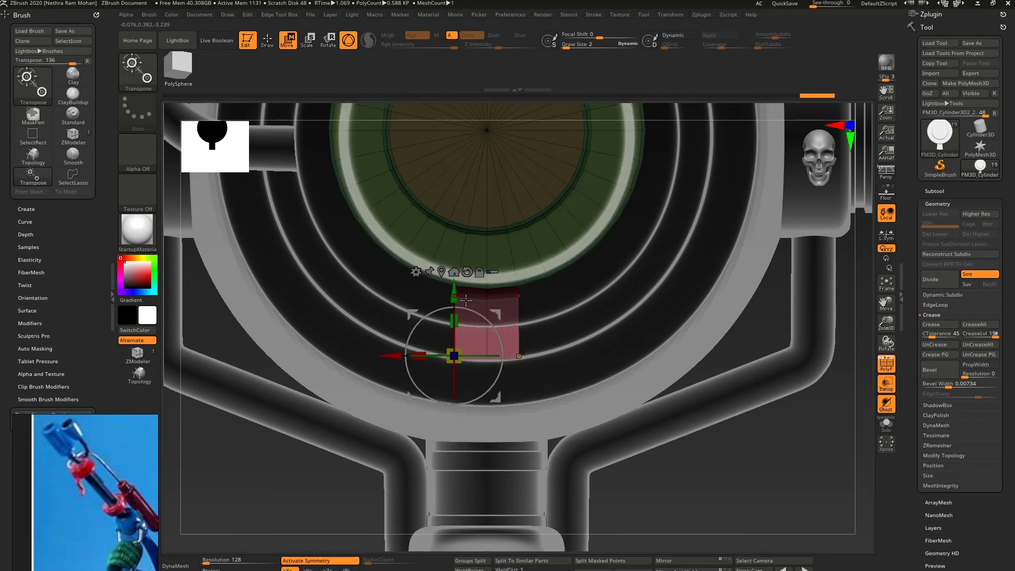
mouse_move(465, 301)
shift+right_down()
mouse_move(524, 355)
mouse_move(531, 378)
shift+right_up()
ctrl+drag(526, 394, 537, 424)
- Extend the collar's tab with QMesh extrusions downward, forward toward the muzzle and down again, forming a stepped hook
right_drag(538, 424, 587, 386)
key(q)
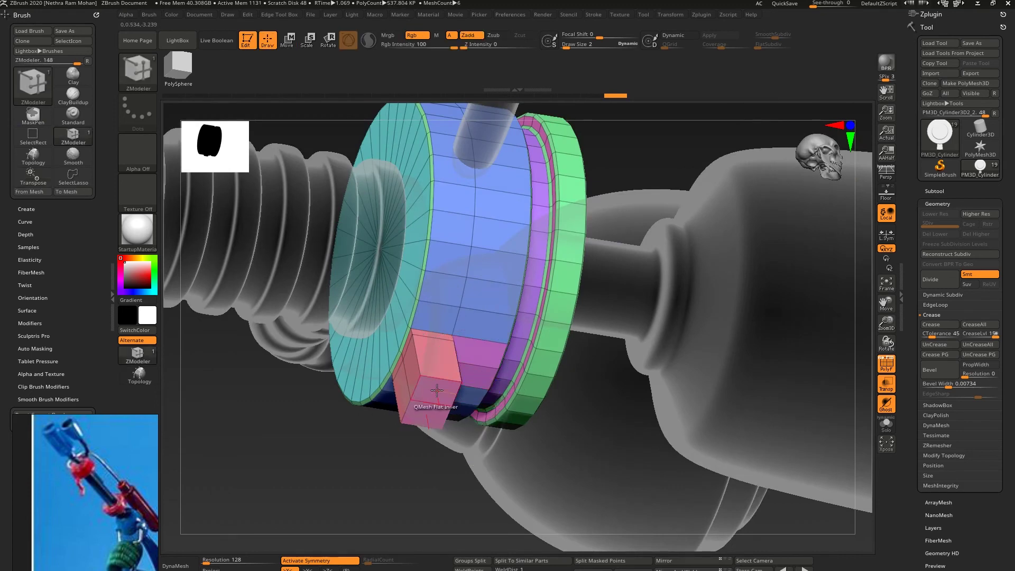
drag(437, 390, 341, 421)
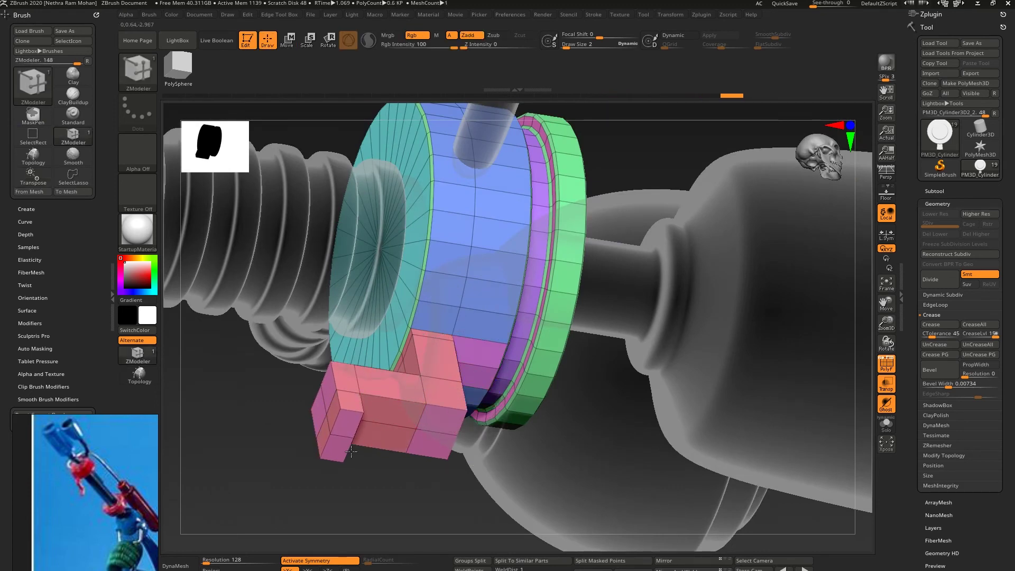
shift+right_drag(351, 451, 391, 428)
- Activate Dynamic Subdivision and insert edge loops near the hook's front bend, elbow and upright section to tighten its smoothed form
key(d)
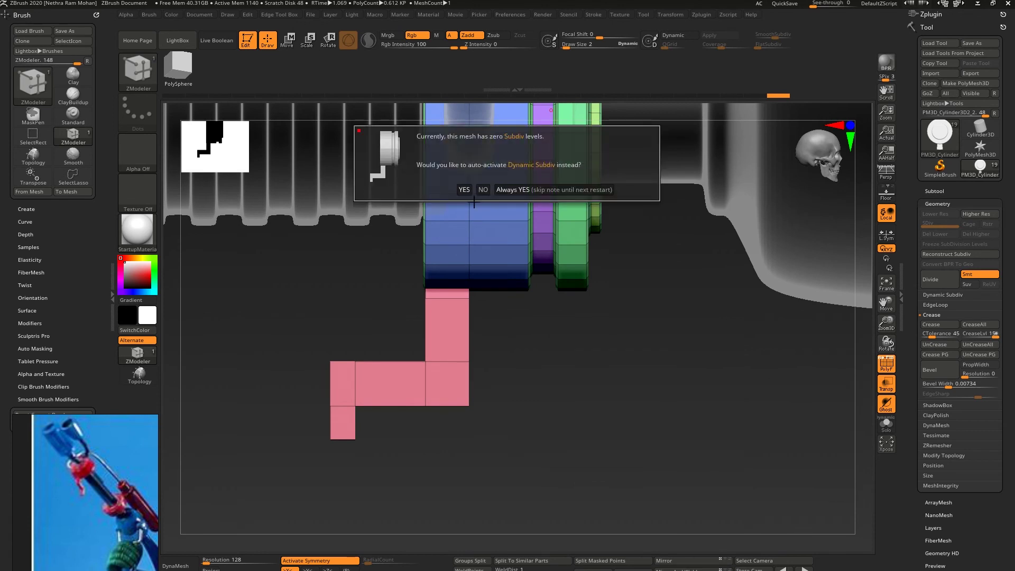
click(520, 189)
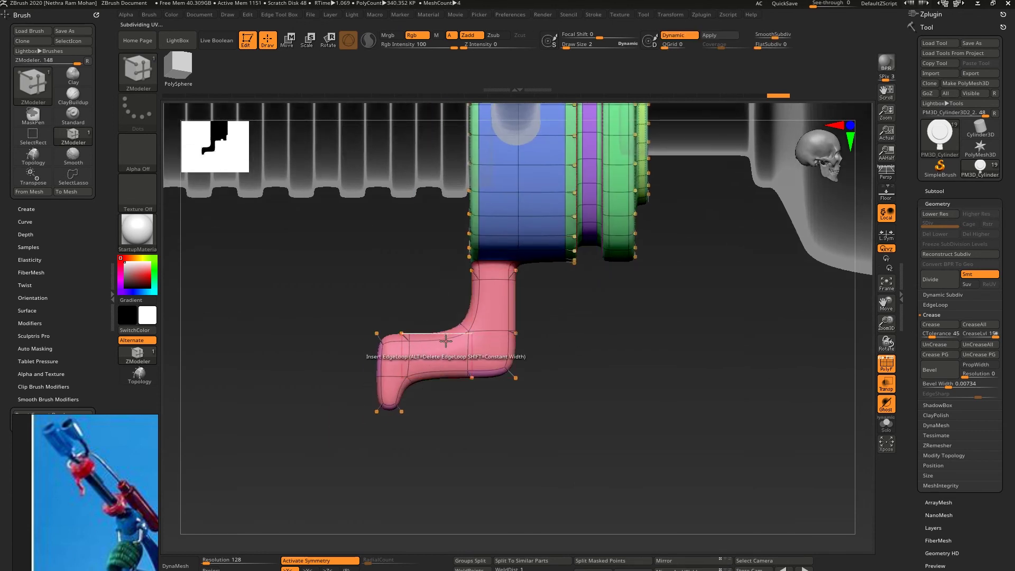
key(shift+d)
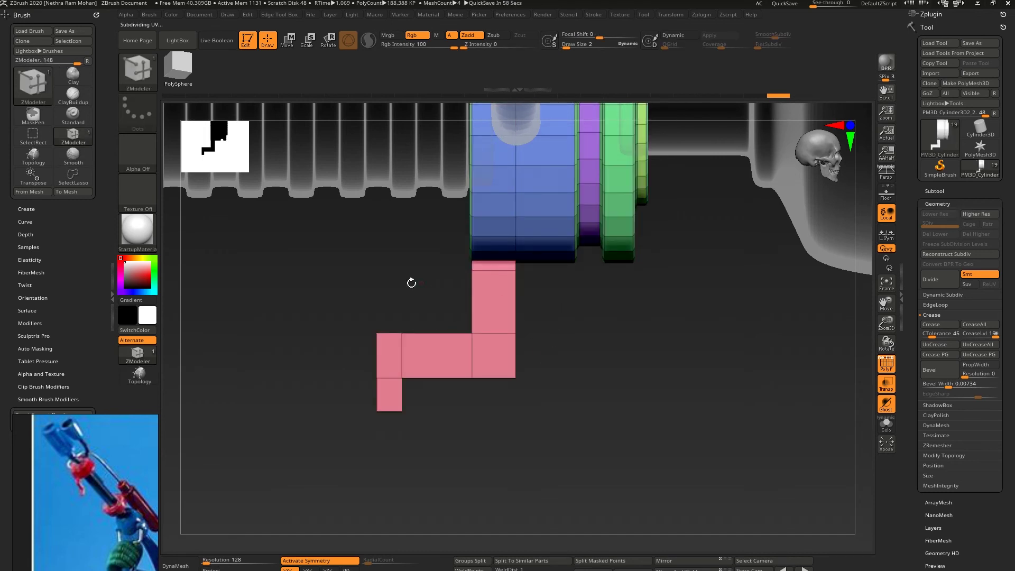
right_drag(411, 283, 429, 333)
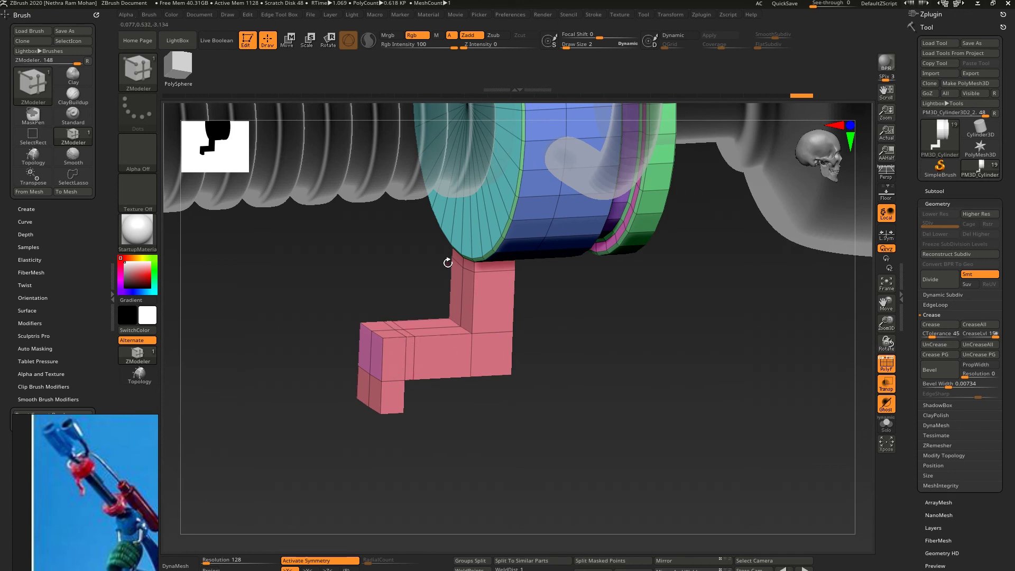
key(d)
ctrl+right_drag(502, 294, 476, 326)
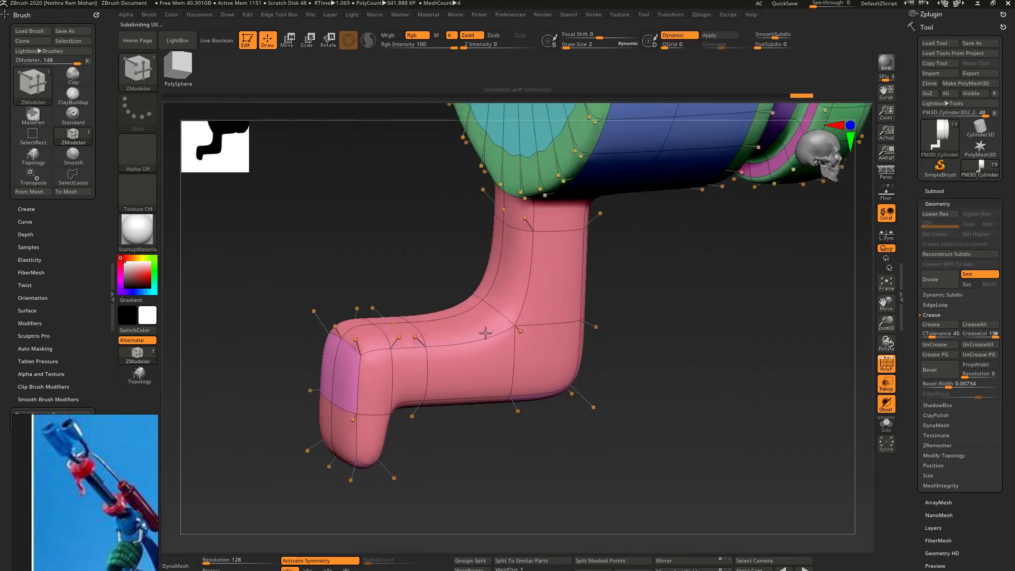
click(473, 343)
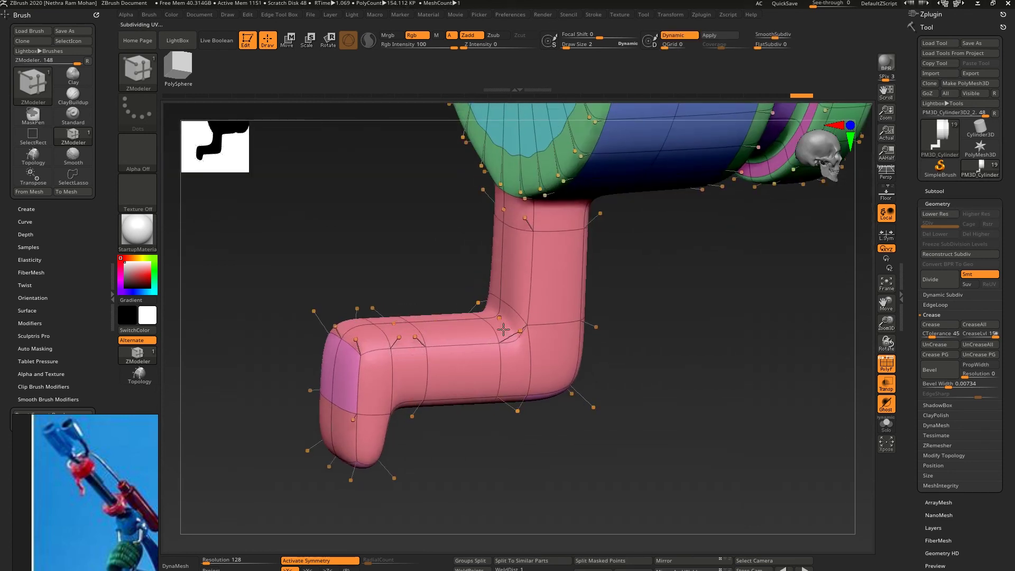
right_drag(504, 329, 520, 283)
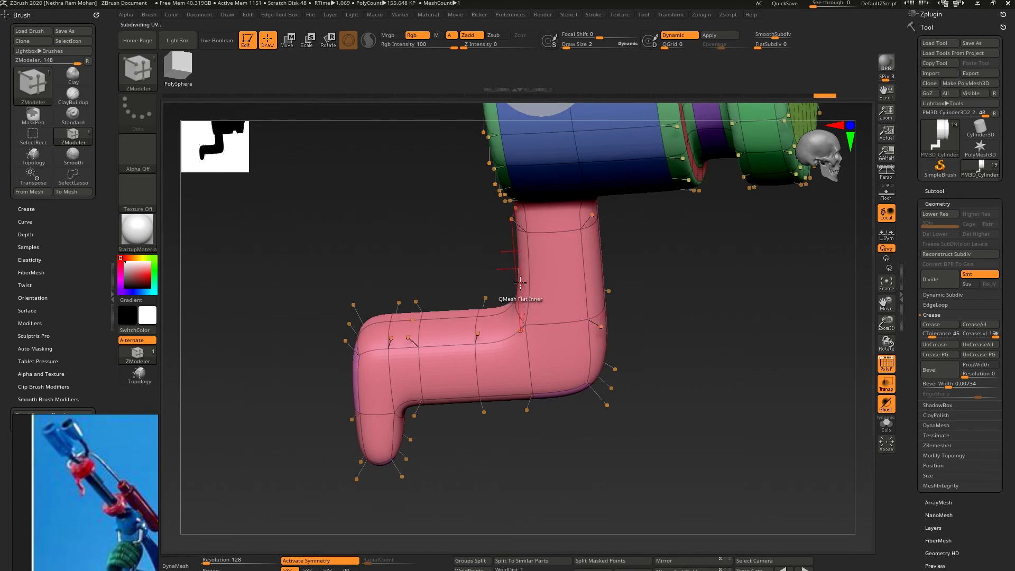
click(594, 268)
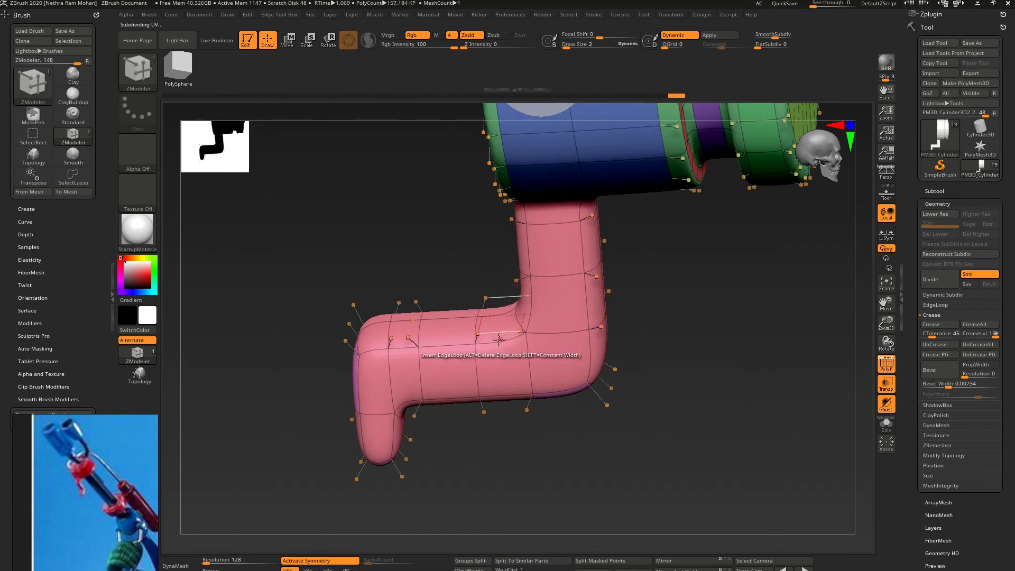
- In front view, isolate one side of the hook with a mask, move it symmetrically inward to narrow the hook, and clear the mask
mouse_move(498, 340)
right_down()
mouse_move(484, 331)
mouse_move(474, 401)
mouse_move(420, 458)
right_up()
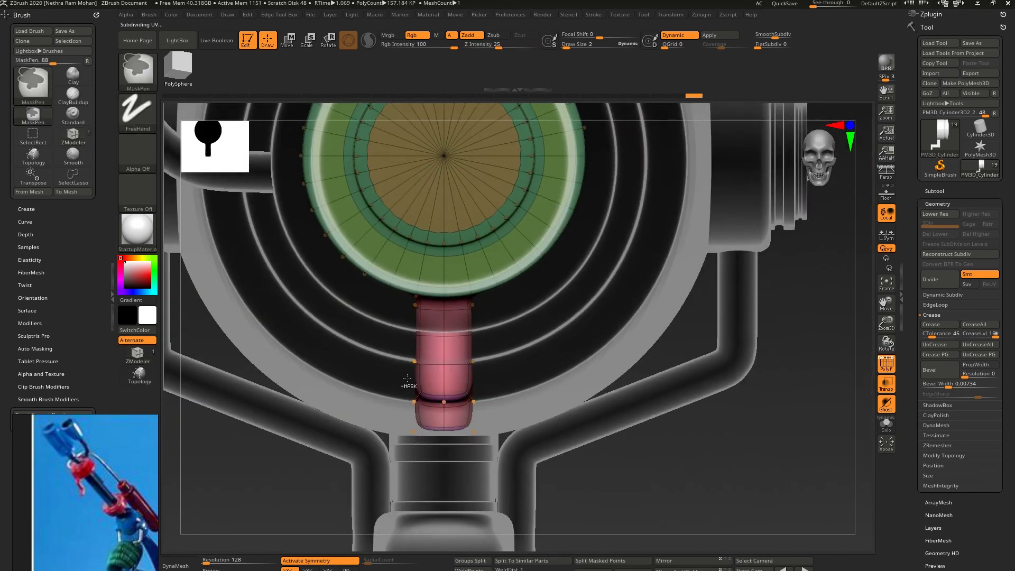
key(w)
ctrl+drag(298, 500, 432, 335)
ctrl+click(396, 344)
drag(351, 358, 369, 358)
shift+right_drag(317, 439, 444, 420)
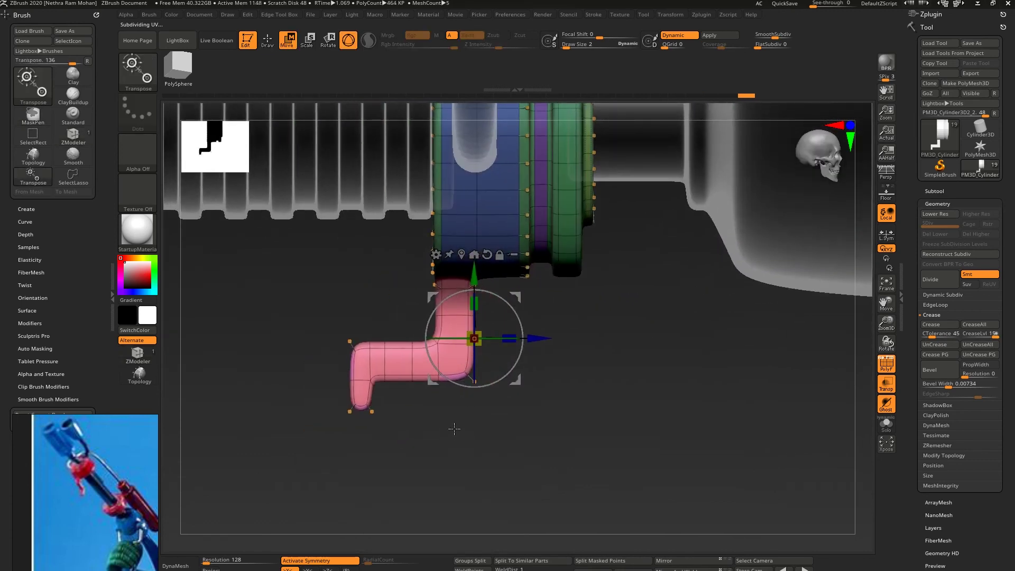
key(q)
ctrl+right_drag(503, 360, 571, 356)
ctrl+drag(571, 356, 581, 367)
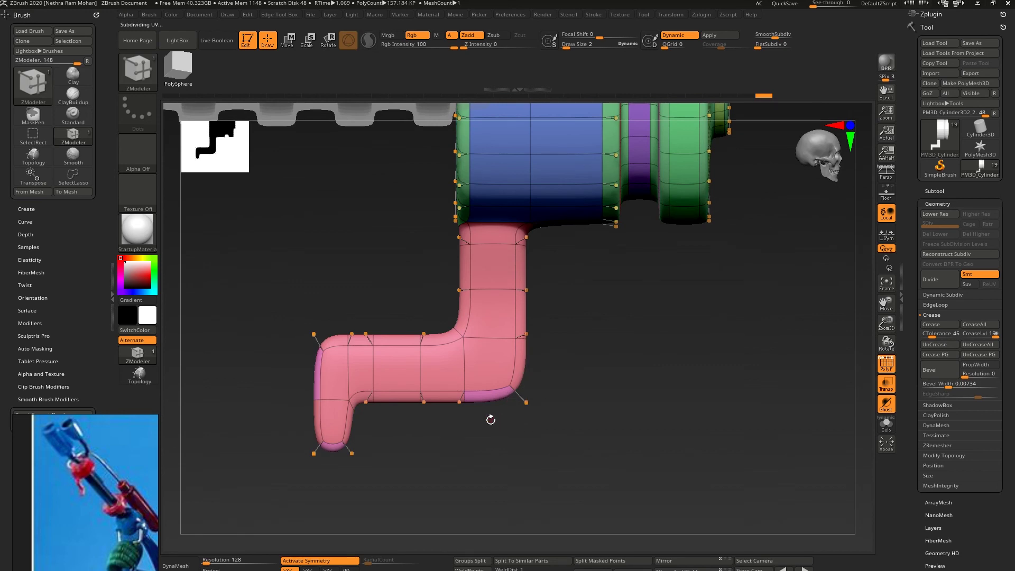
- Use the Move Infinite Depth brush to pull in the hook's rear elbow corner and shift the points along its inner bend and underside
key(space)
click(492, 419)
key(space)
click(497, 427)
key(b)
click(719, 476)
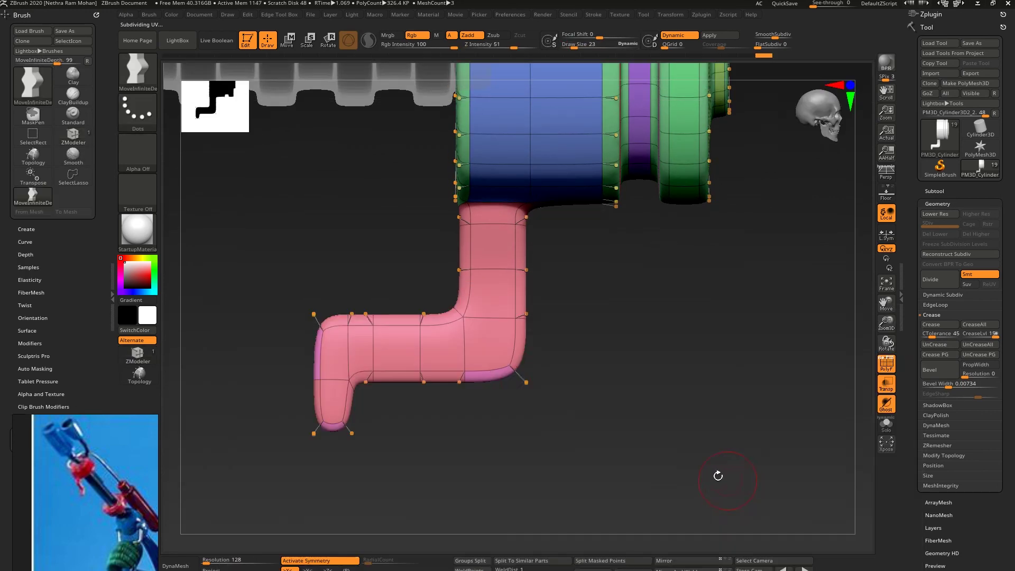
drag(532, 380, 517, 369)
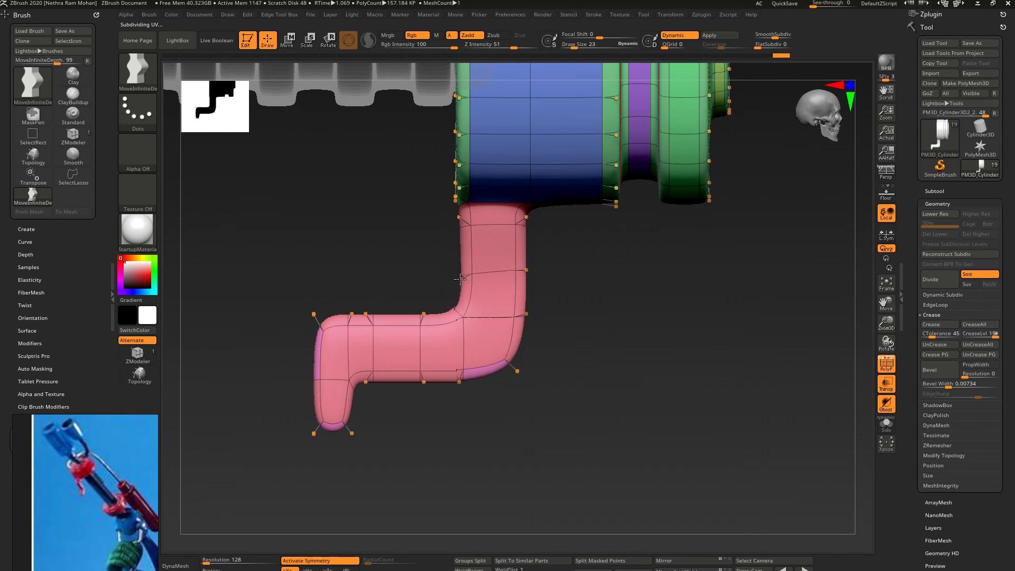
drag(460, 279, 460, 318)
drag(365, 381, 470, 374)
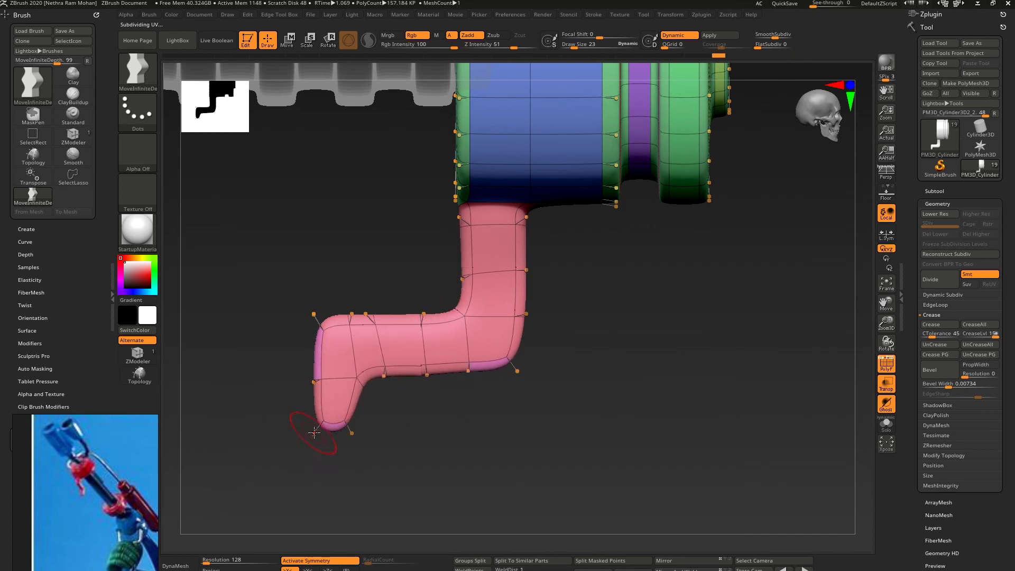
- Slant the hook's tip forward toward the muzzle and refine the points around its front bend and upright into smoother curves
drag(314, 433, 292, 438)
drag(314, 376, 372, 377)
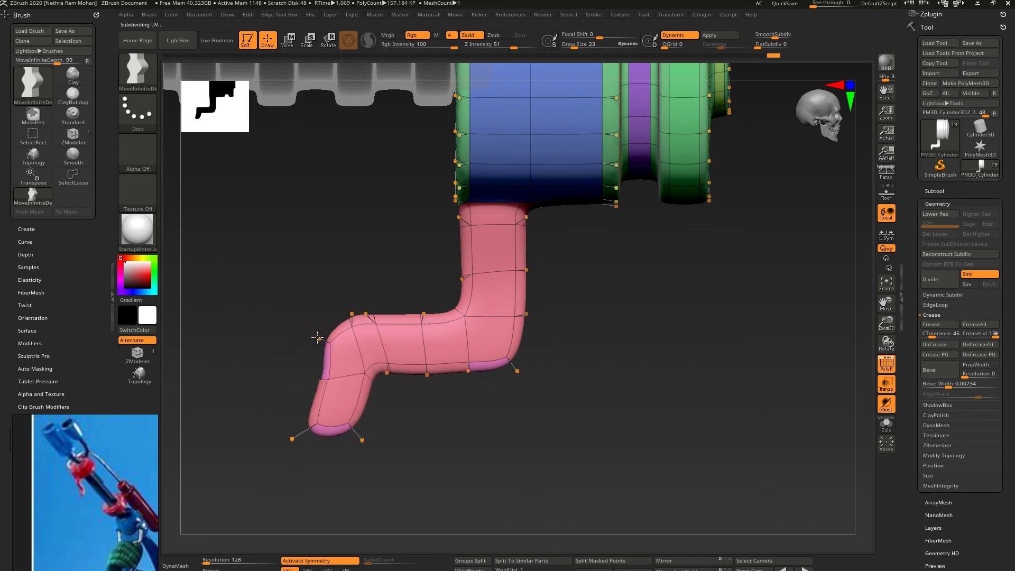
drag(359, 313, 387, 307)
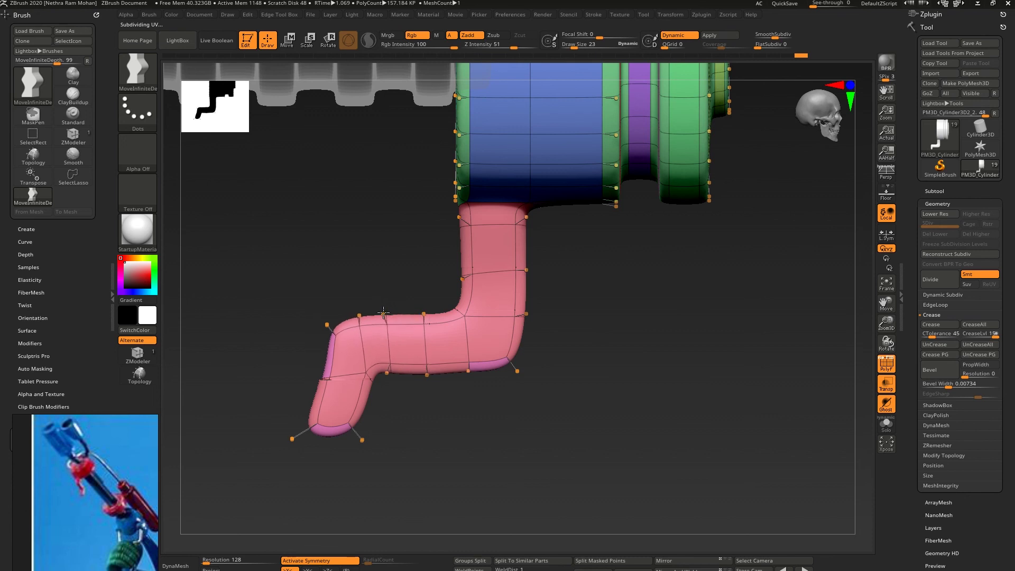
drag(464, 269, 470, 270)
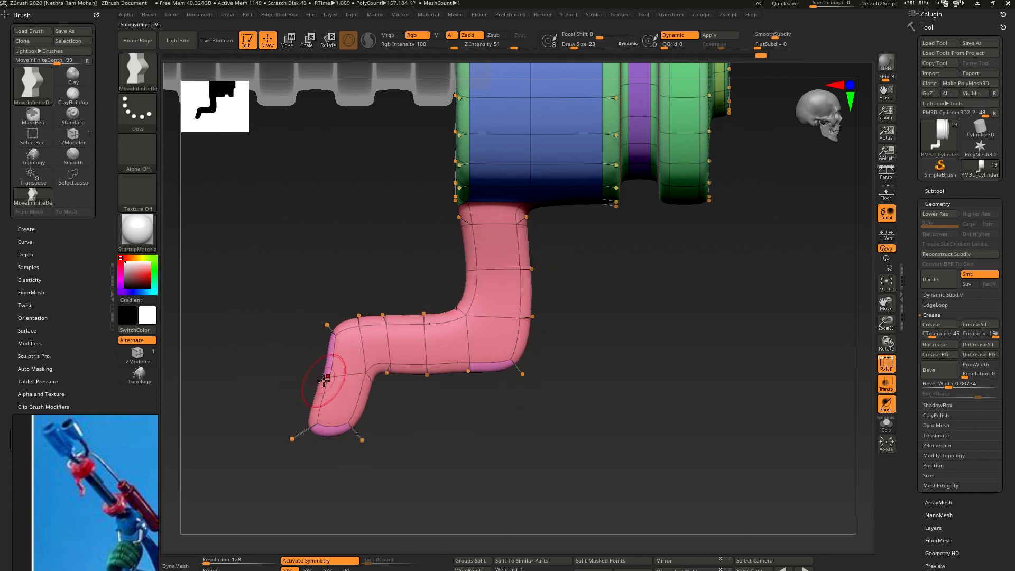
drag(329, 379, 331, 379)
mouse_move(312, 389)
mouse_down()
mouse_move(238, 392)
mouse_move(318, 394)
mouse_up()
mouse_move(490, 417)
mouse_down()
mouse_move(528, 410)
mouse_move(493, 440)
mouse_move(544, 408)
mouse_move(492, 417)
mouse_move(491, 449)
mouse_move(521, 424)
mouse_move(471, 442)
mouse_move(465, 418)
mouse_up()
- Turn off the polyframe and ghost transparency and frame the whole ray gun
key(shift+f)
key(alt+t)
alt+drag(535, 373, 546, 306)
alt+drag(500, 376, 558, 194)
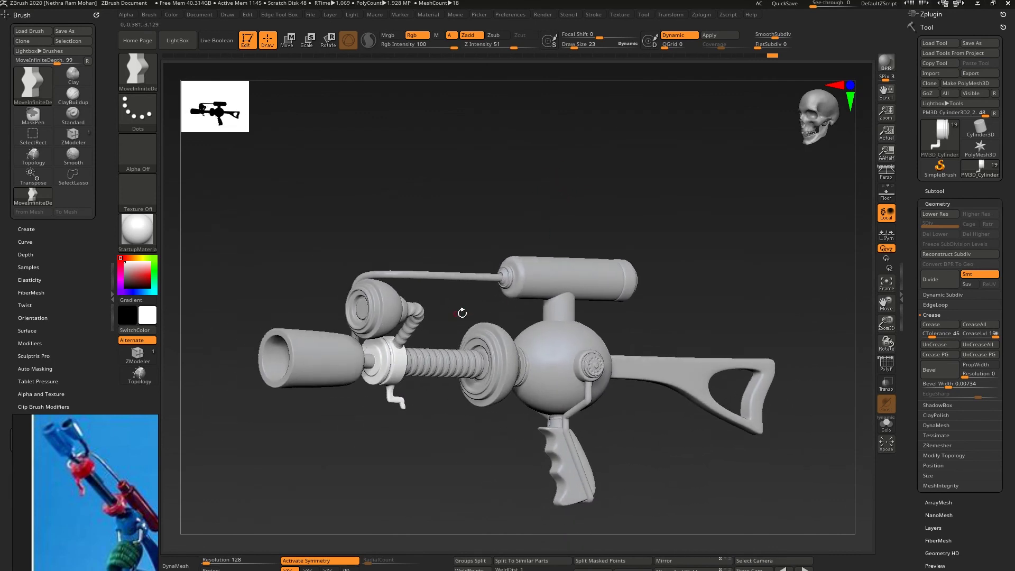
- Browse the reference images and examine the close-up of the alien holding the gun
scroll(111, 487, down, 6)
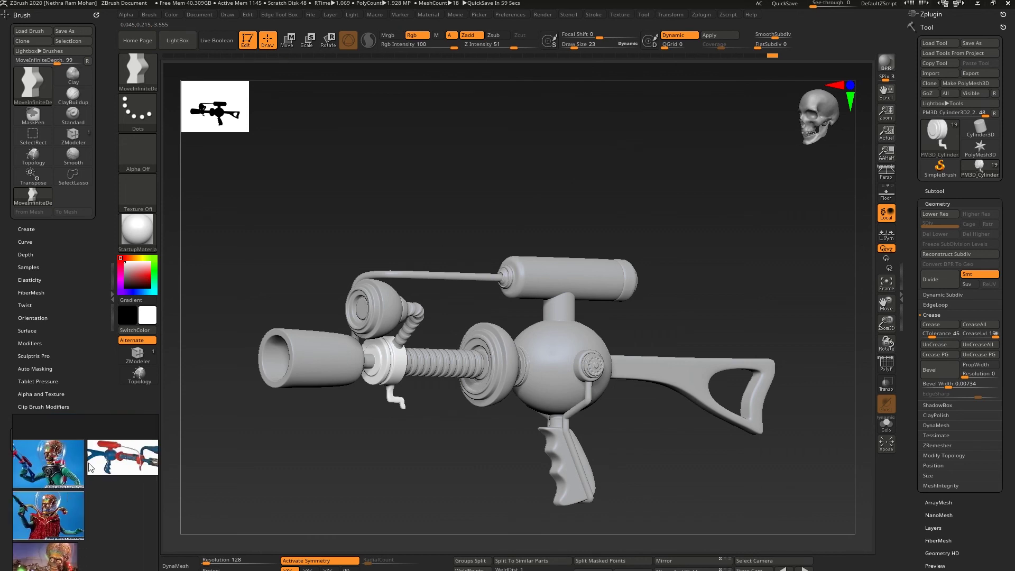
middle_drag(152, 475, 108, 493)
scroll(108, 493, up, 3)
scroll(108, 493, down, 4)
middle_drag(84, 531, 56, 518)
scroll(49, 495, up, 4)
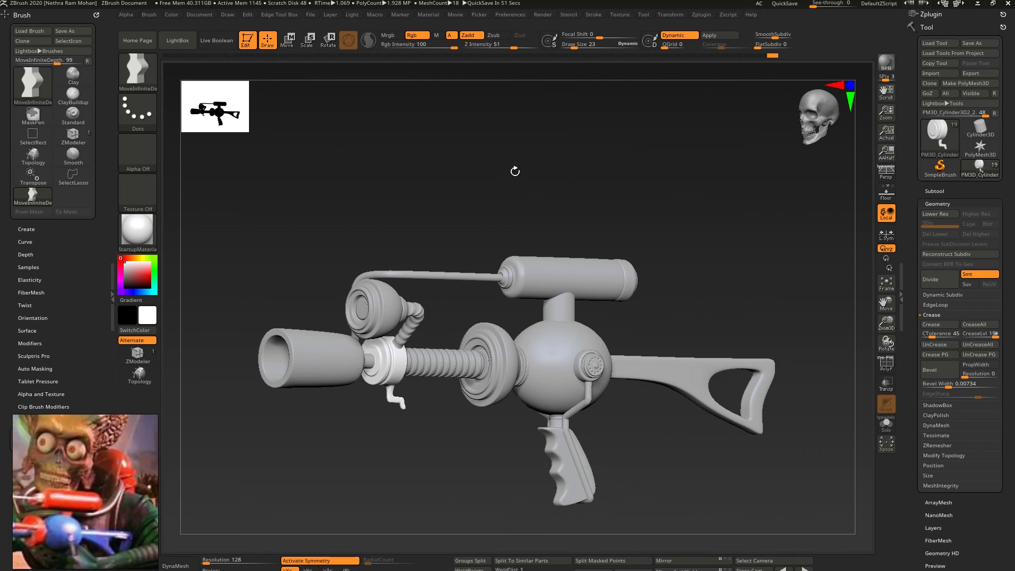
- Select the short post joining the round body to the upper tank and adjust it with the transform gizmo
alt+click(566, 308)
right_drag(572, 307, 521, 298)
ctrl+right_drag(560, 328, 571, 402)
key(w)
drag(615, 329, 589, 329)
right_drag(594, 329, 713, 284)
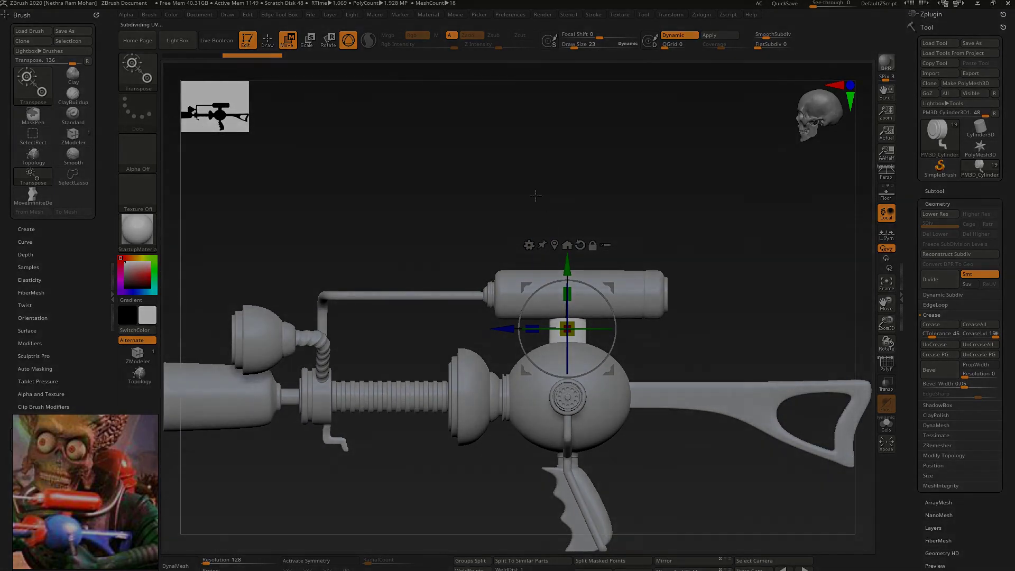
right_drag(426, 191, 537, 198)
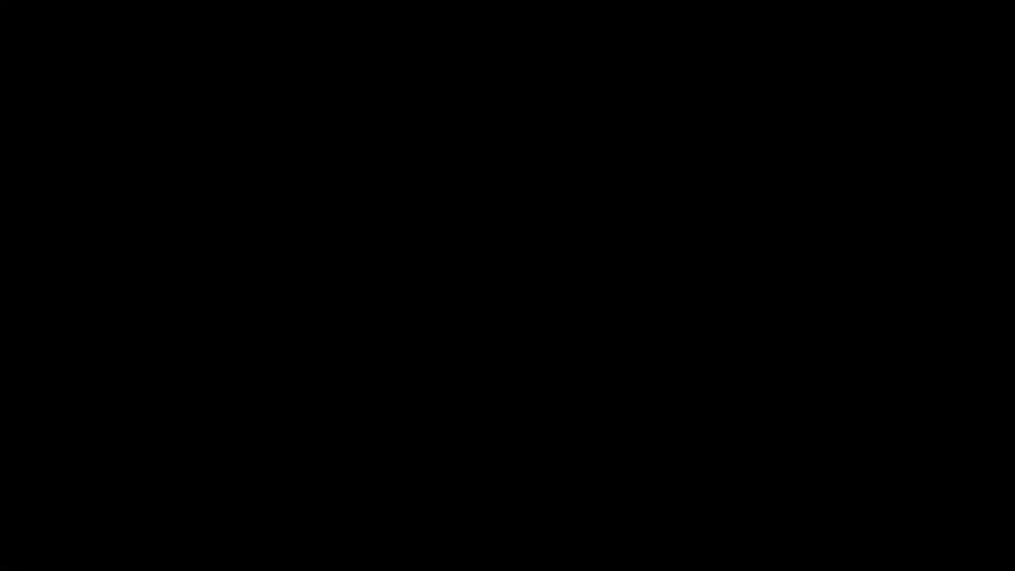